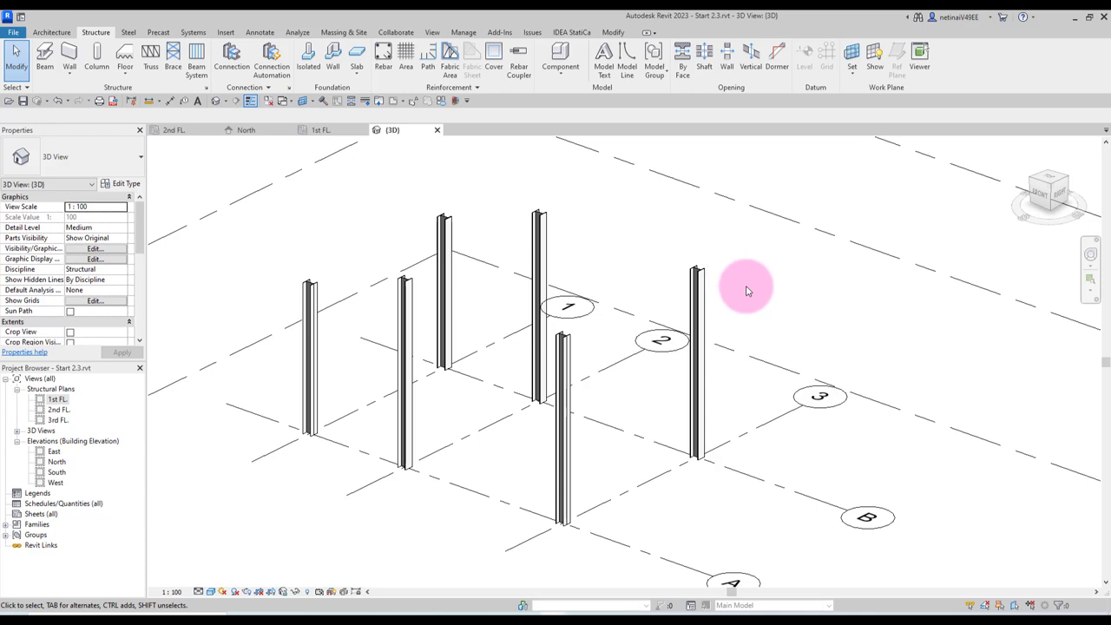
Step: Nudge the 3D view of the six columns and switch to the Insert ribbon tab
mouse_move(744, 286)
middle_down()
mouse_move(794, 273)
mouse_move(798, 286)
mouse_move(793, 266)
mouse_move(776, 266)
middle_up()
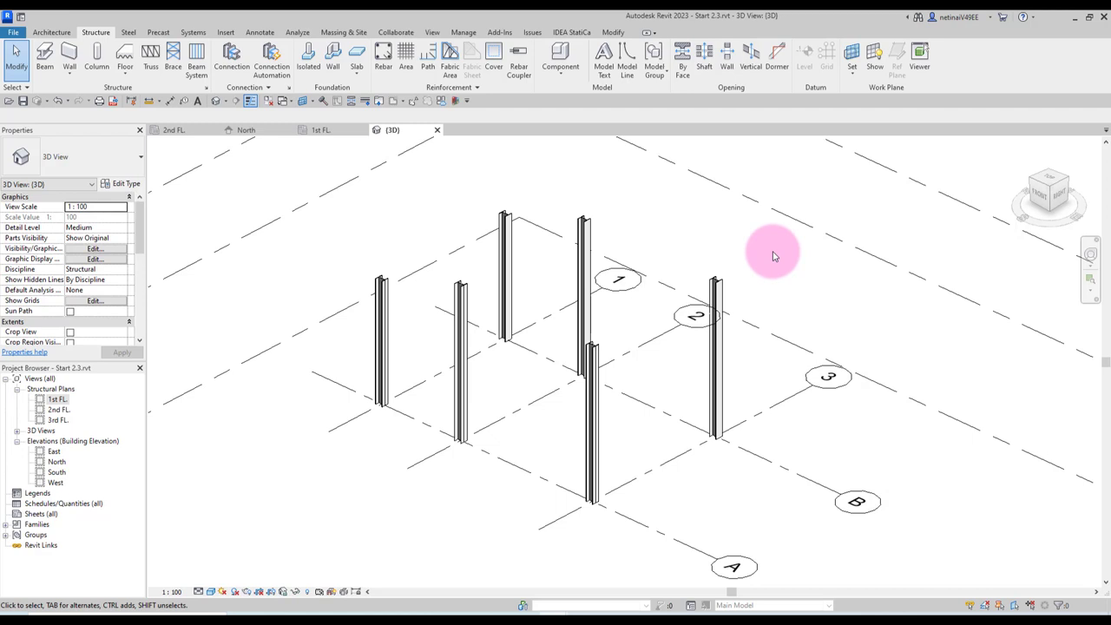
click(225, 33)
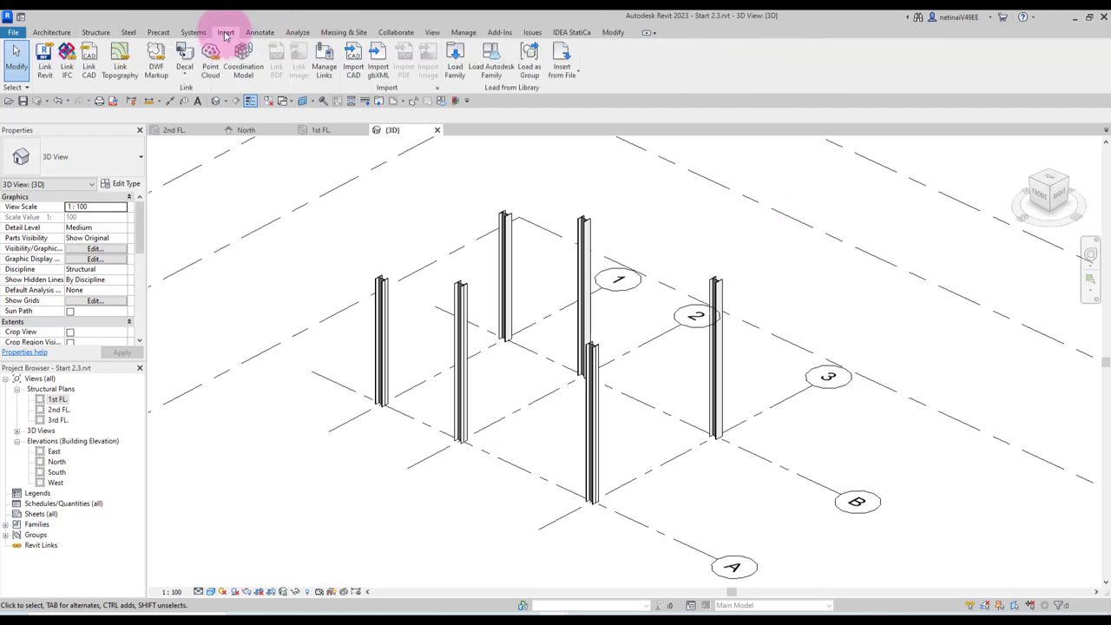
Step: In Autodesk's online library, filter to Structural Framing and load the H-Wide Flange Beams family
click(491, 70)
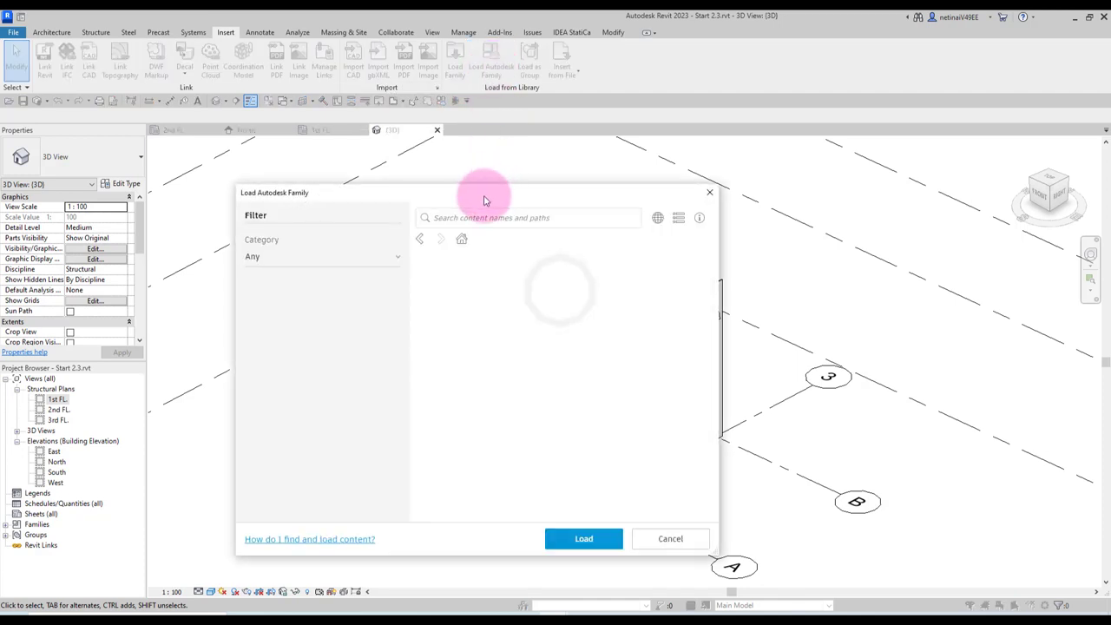
drag(484, 194, 507, 169)
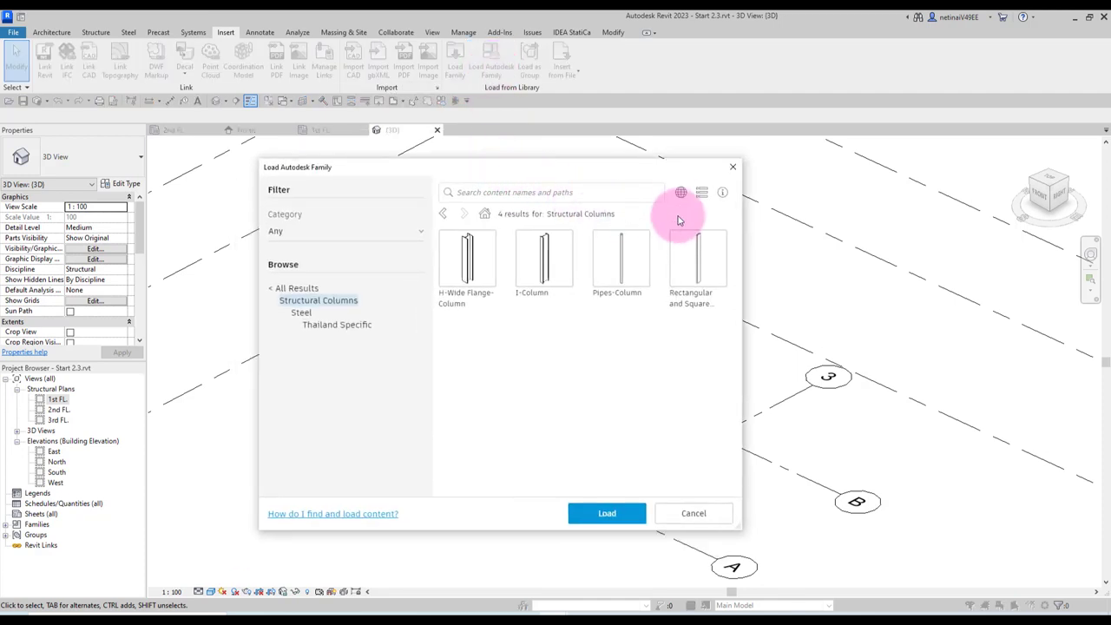
click(681, 192)
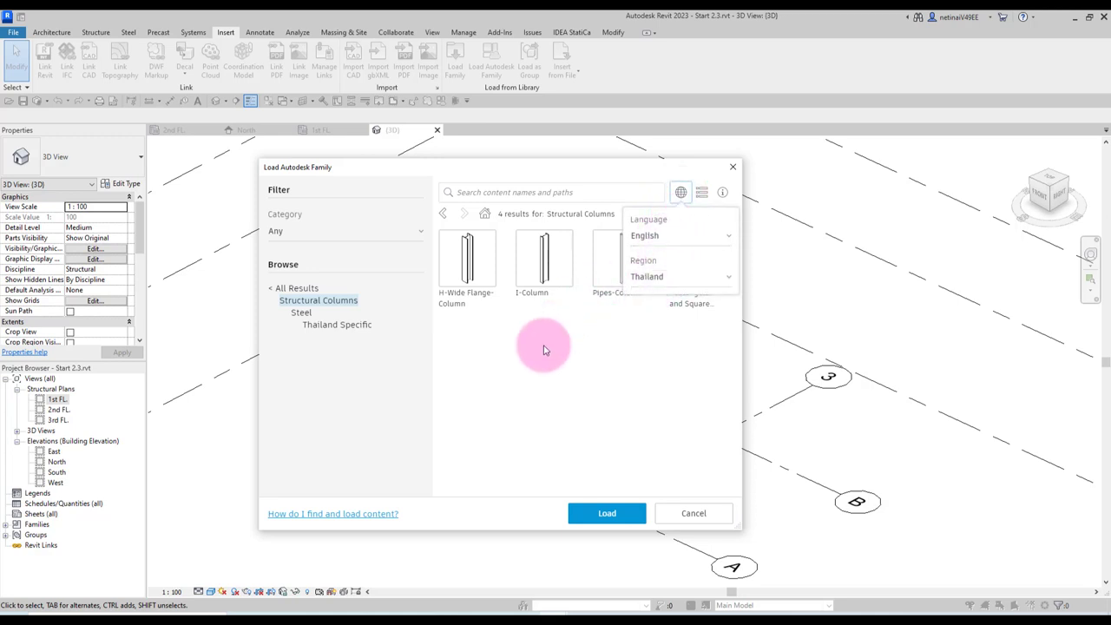
click(348, 390)
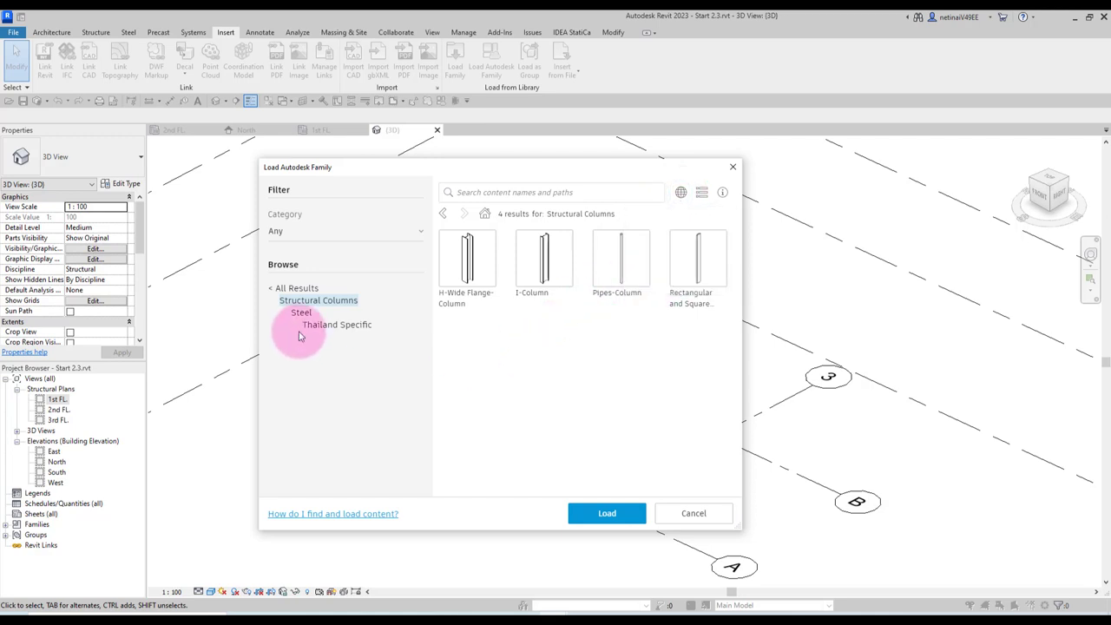
click(274, 291)
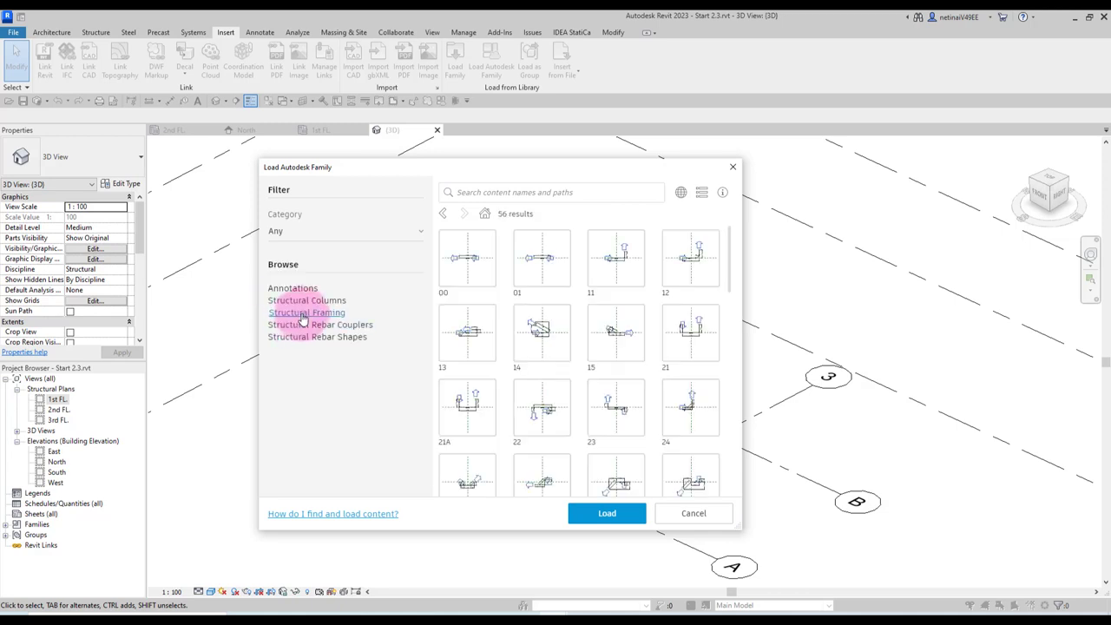
click(302, 315)
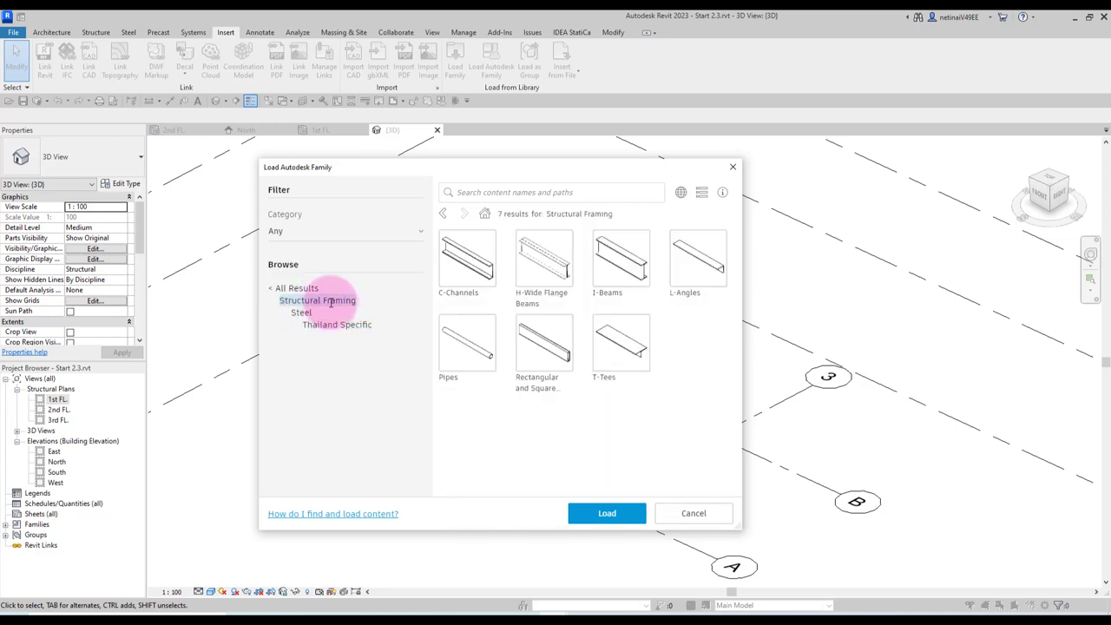
click(525, 243)
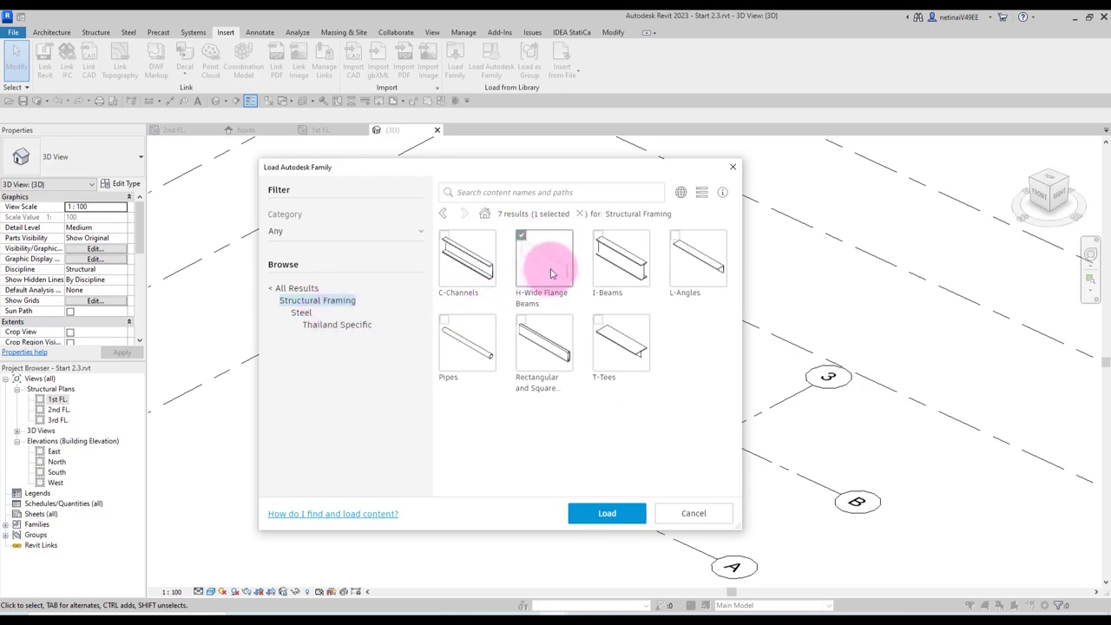
click(607, 514)
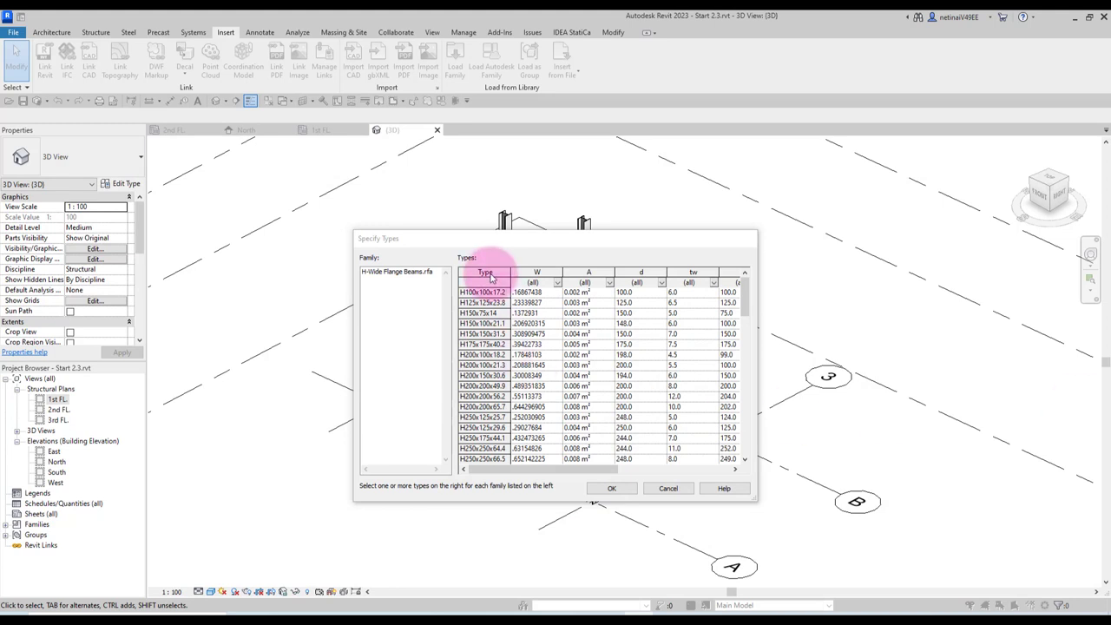
Step: Select the H150x75x14, H250x125x29.6 and H125x125x23.8 beam types in Specify Types
drag(513, 272, 539, 272)
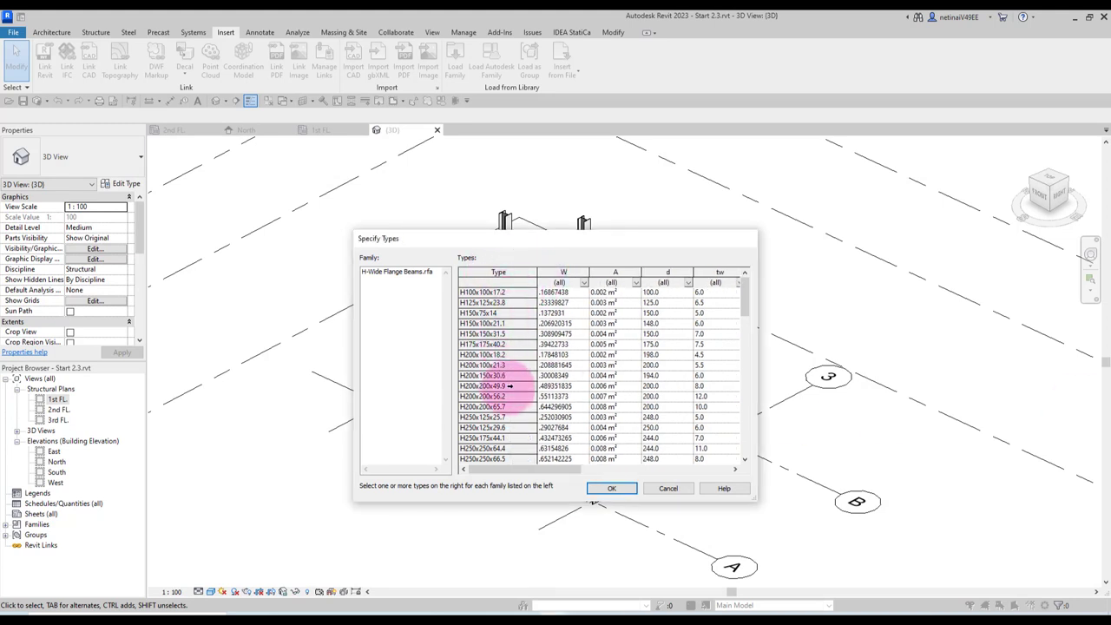
click(484, 312)
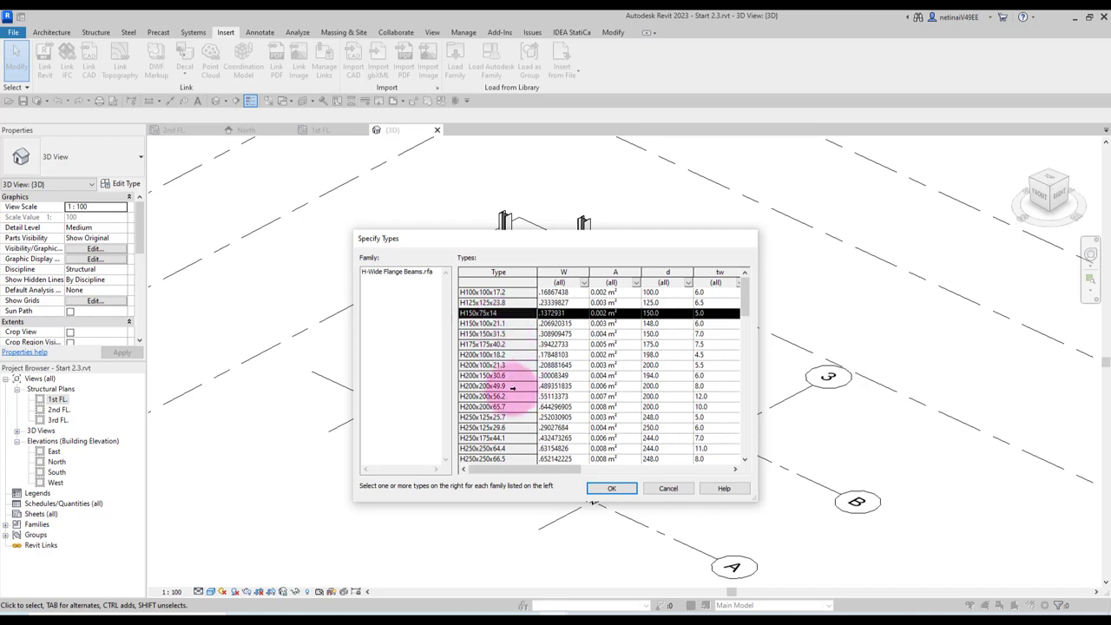
scroll(513, 389, down, 1)
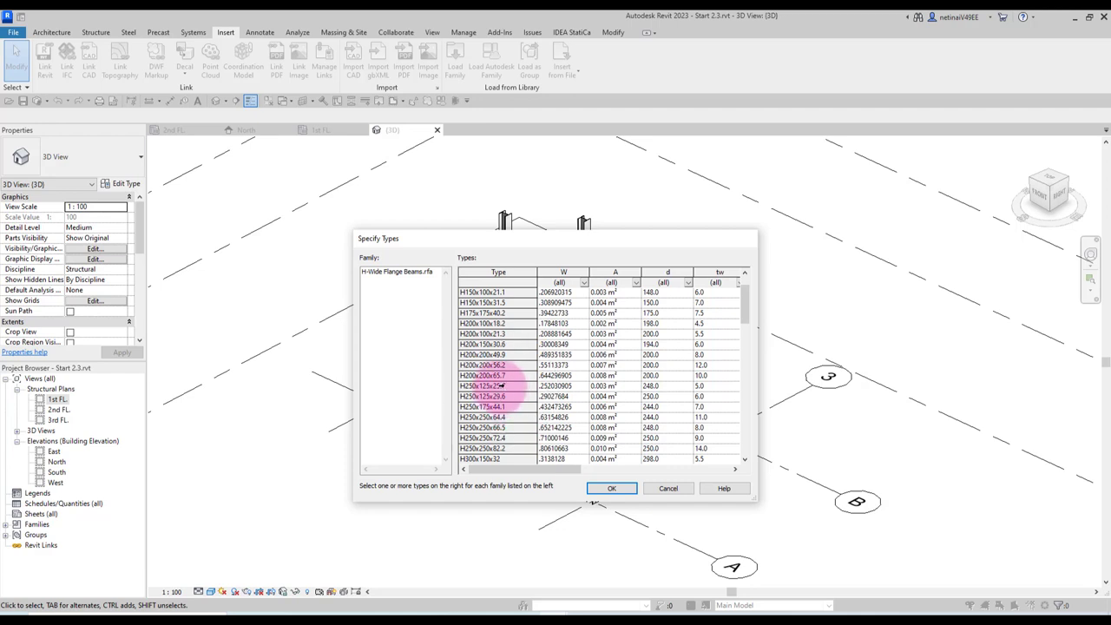
click(497, 396)
scroll(497, 391, up, 1)
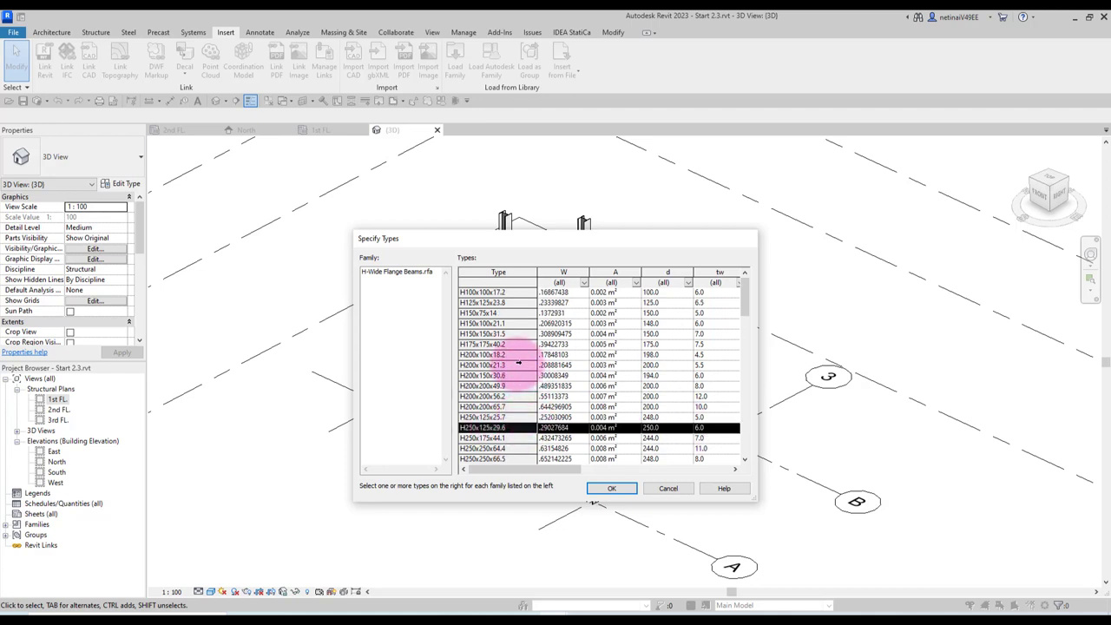
ctrl+click(496, 316)
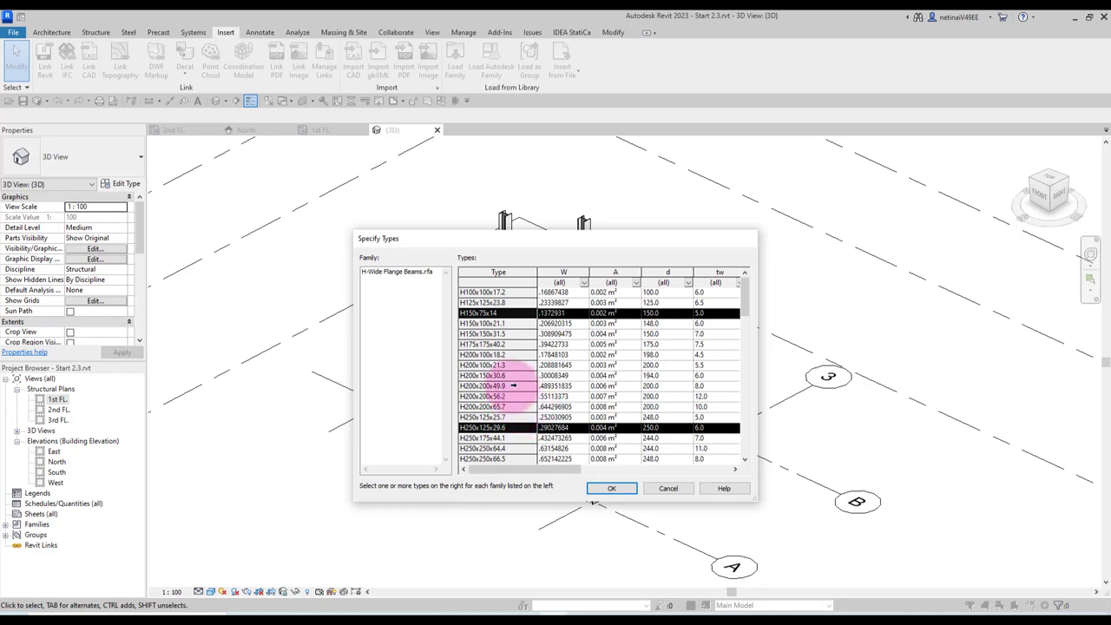
ctrl+click(502, 302)
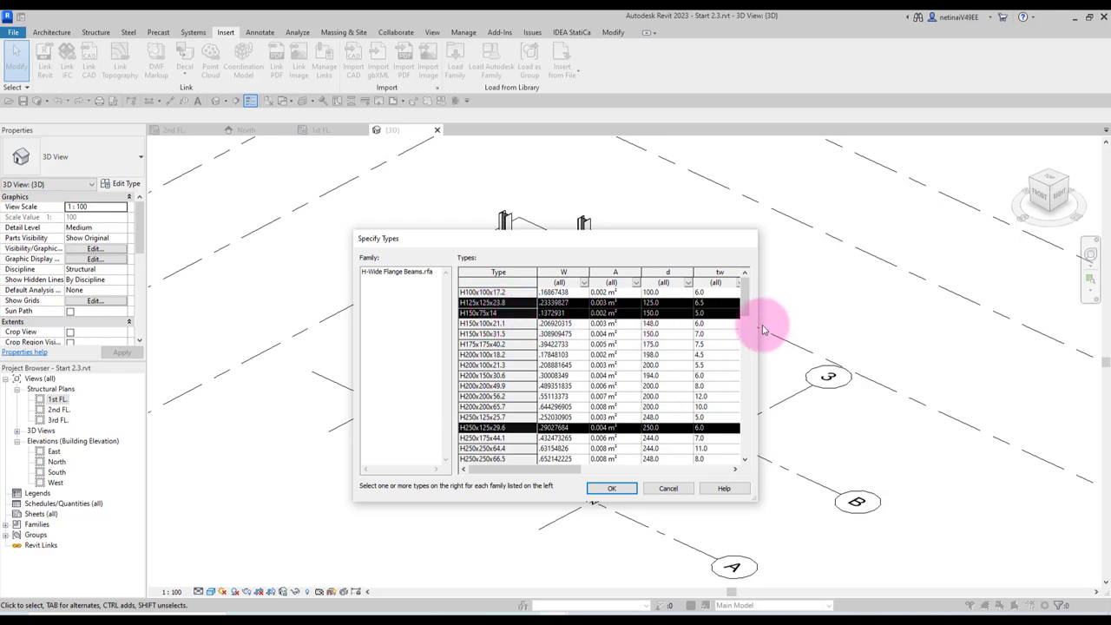
Step: Add H250x250x72.4 to the selection and confirm the four beam types
drag(757, 328, 867, 327)
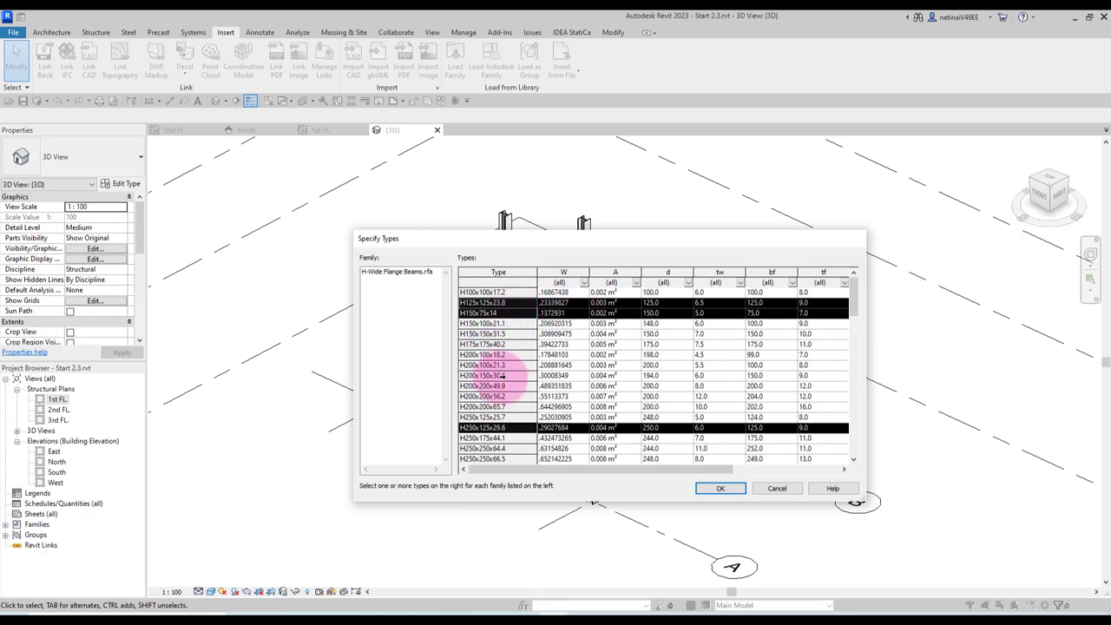
scroll(502, 376, down, 1)
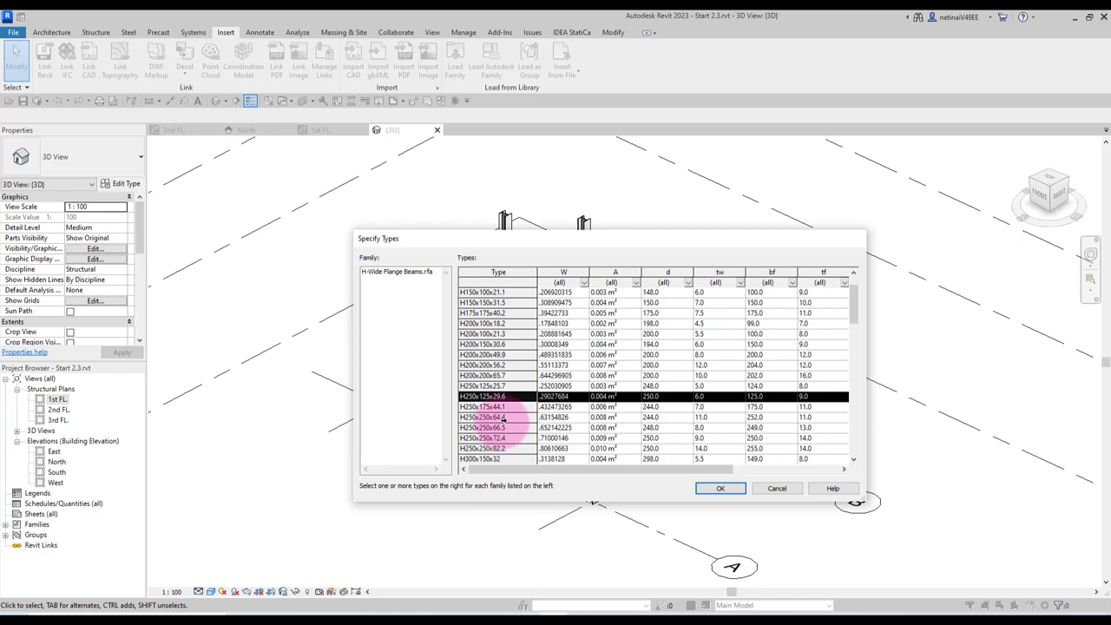
scroll(505, 417, down, 1)
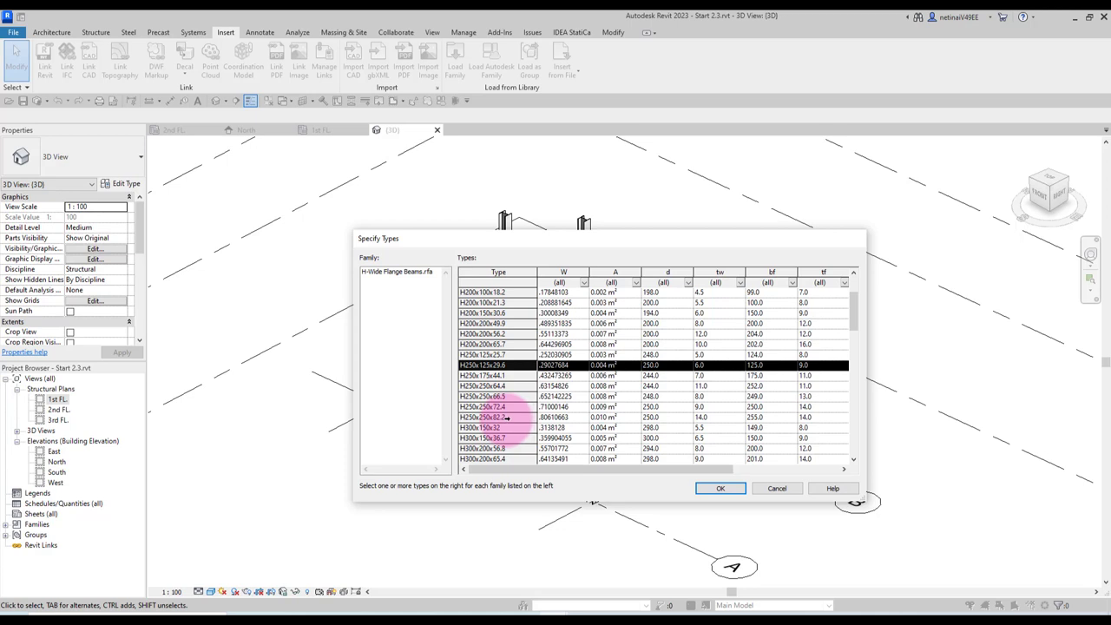
ctrl+click(506, 418)
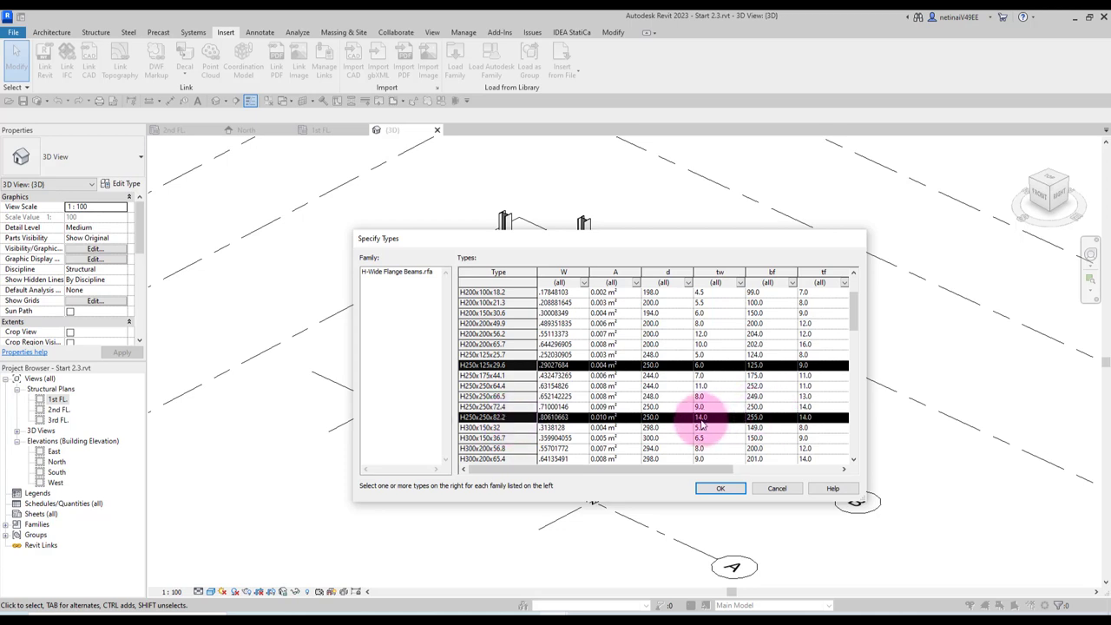
ctrl+click(501, 406)
ctrl+click(506, 418)
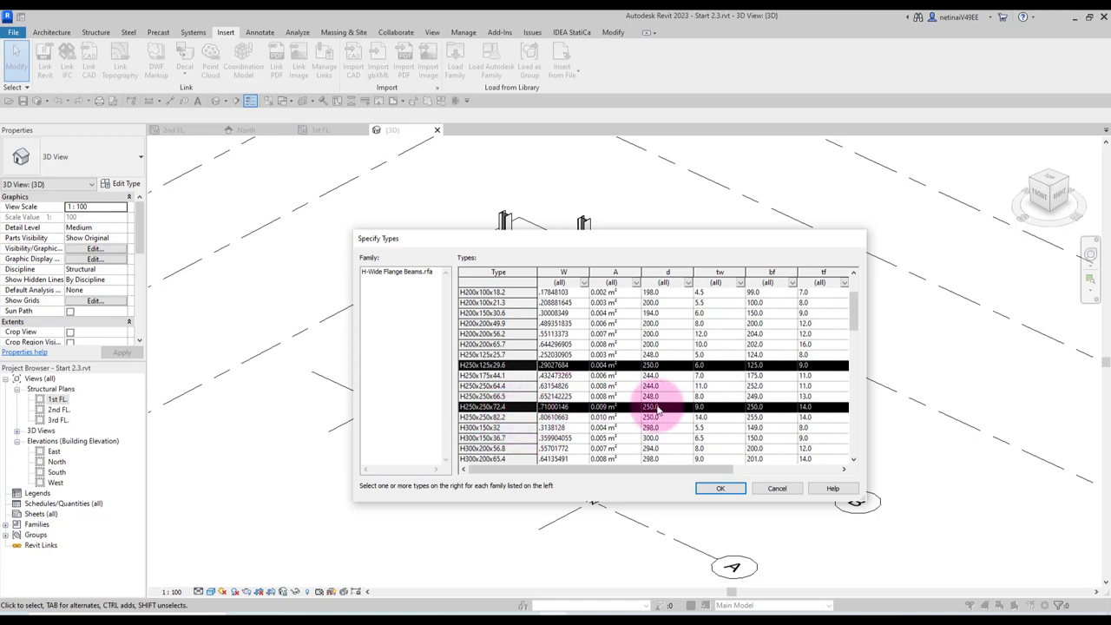
drag(604, 231, 600, 111)
ctrl+click(606, 183)
ctrl+click(605, 193)
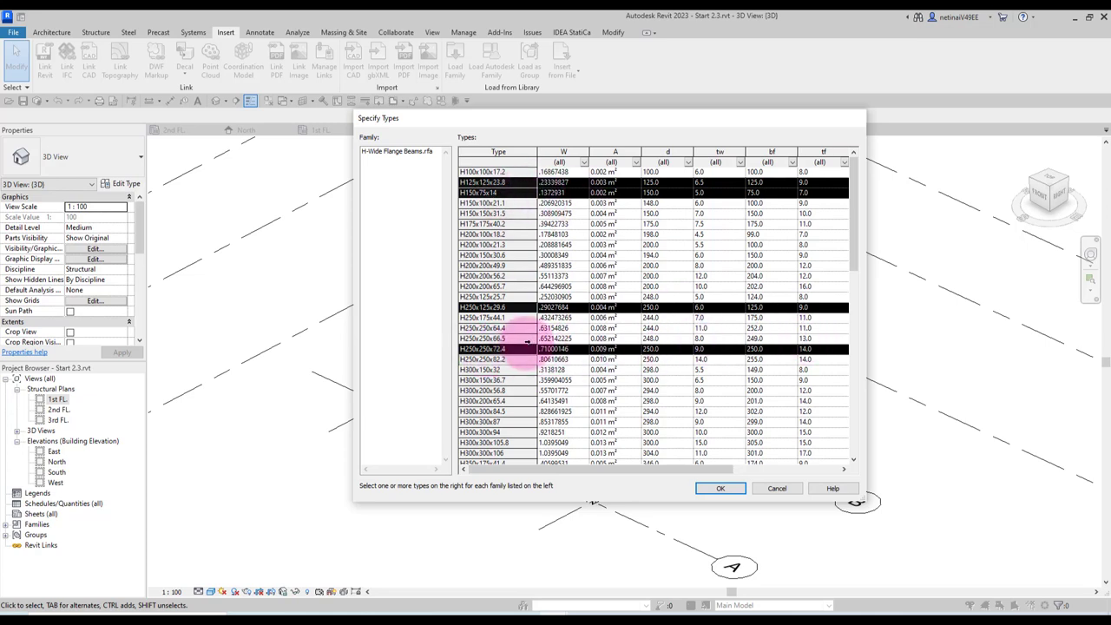
click(720, 488)
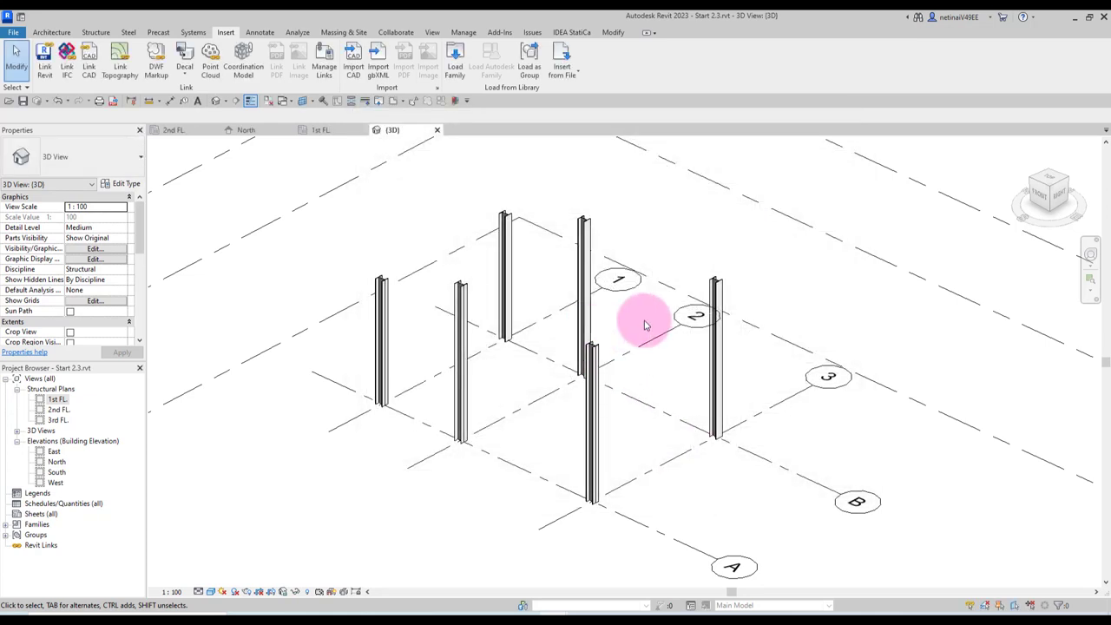
Step: Open the 2nd FL. structural plan from the Project Browser and zoom to grids 1–3 and A–B
middle_drag(744, 260, 734, 272)
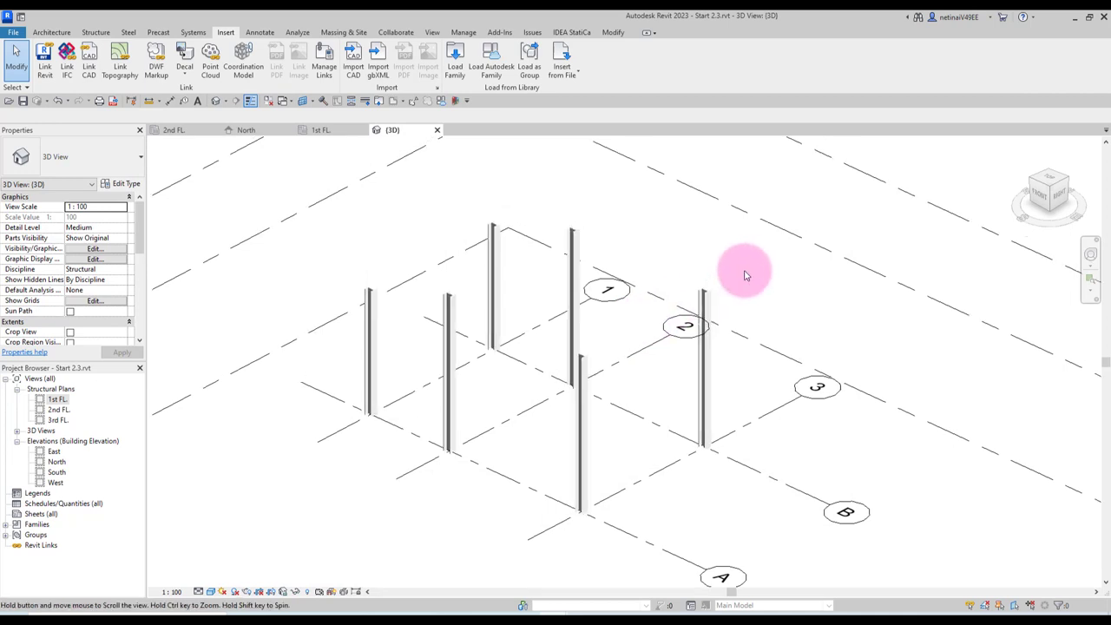
double_click(58, 409)
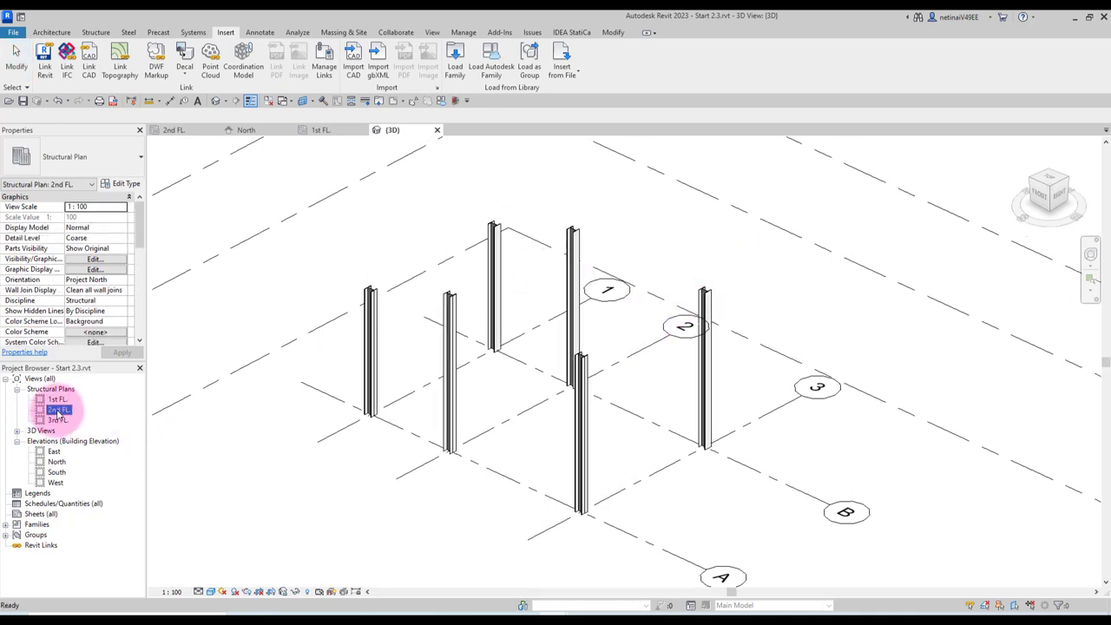
scroll(580, 330, up, 5)
scroll(582, 352, up, 3)
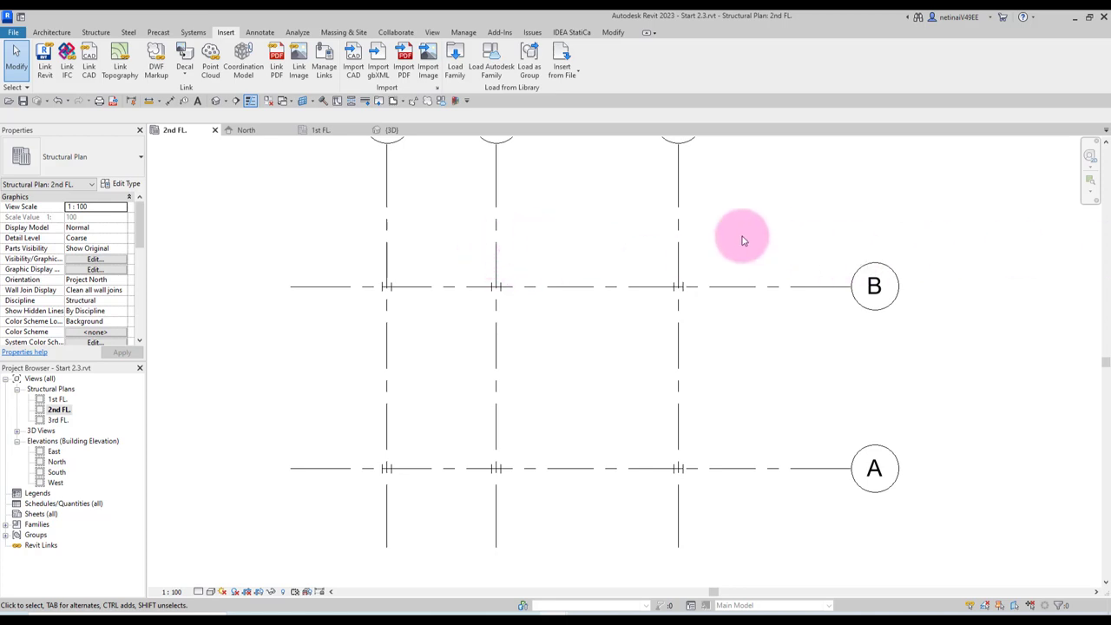
scroll(548, 247, down, 2)
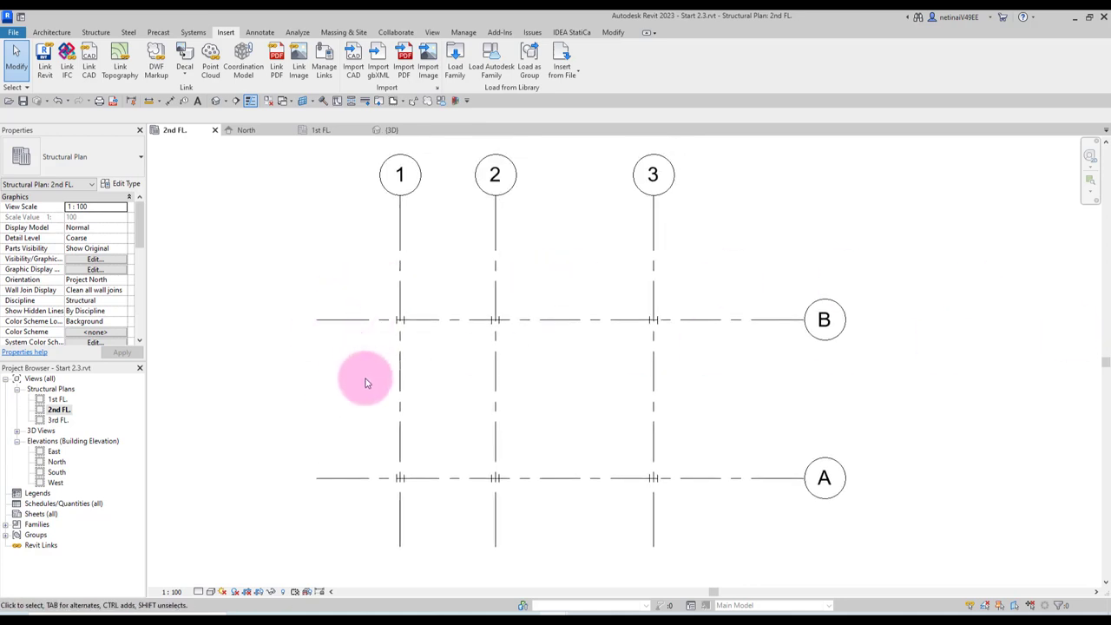
Step: Draw a vertical reference plane (RP) from grid B to grid A, 1000 mm left of grid 1
key(r)
key(p)
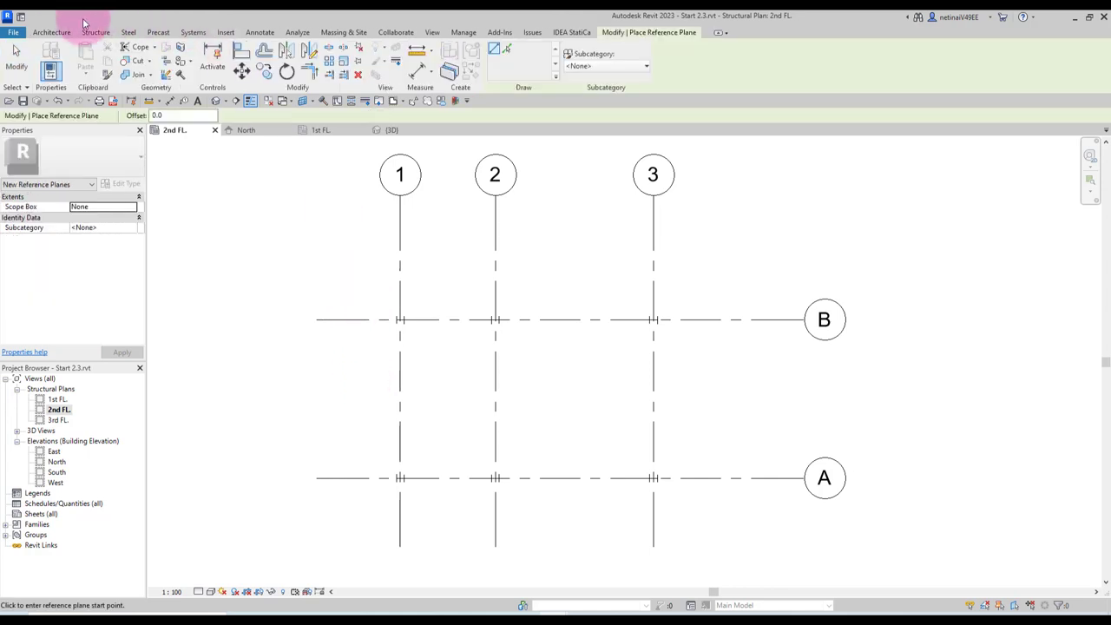
click(95, 32)
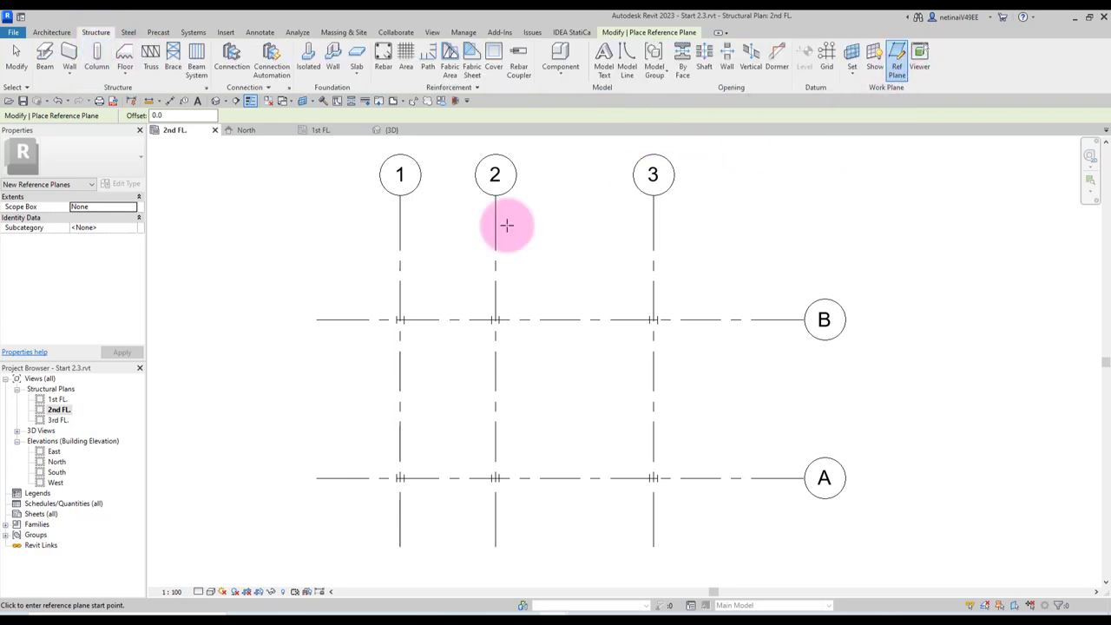
click(345, 250)
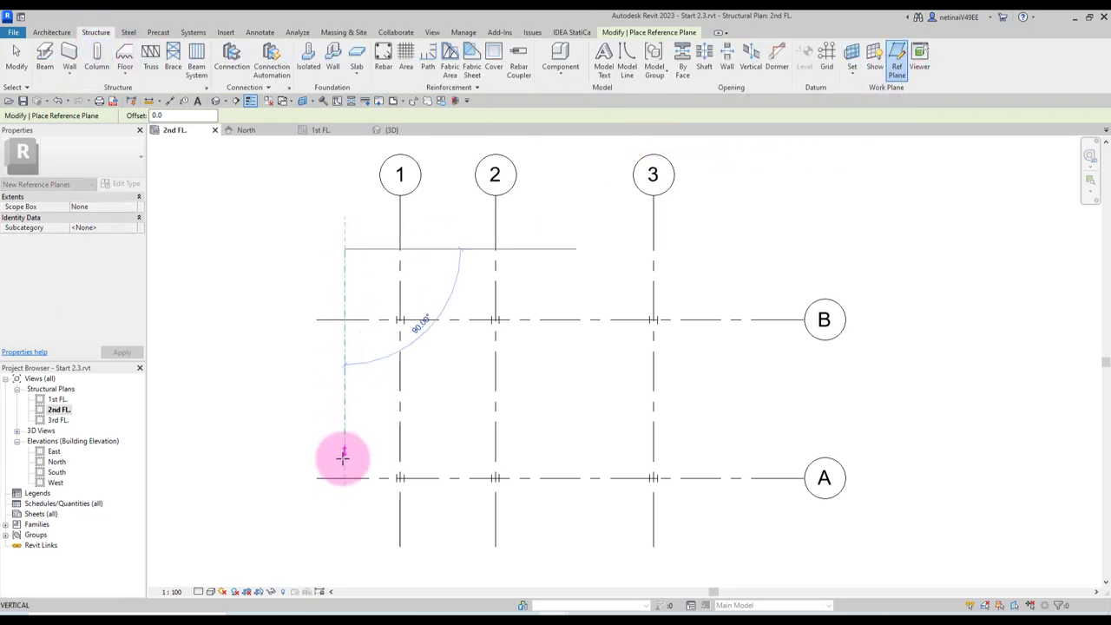
click(343, 512)
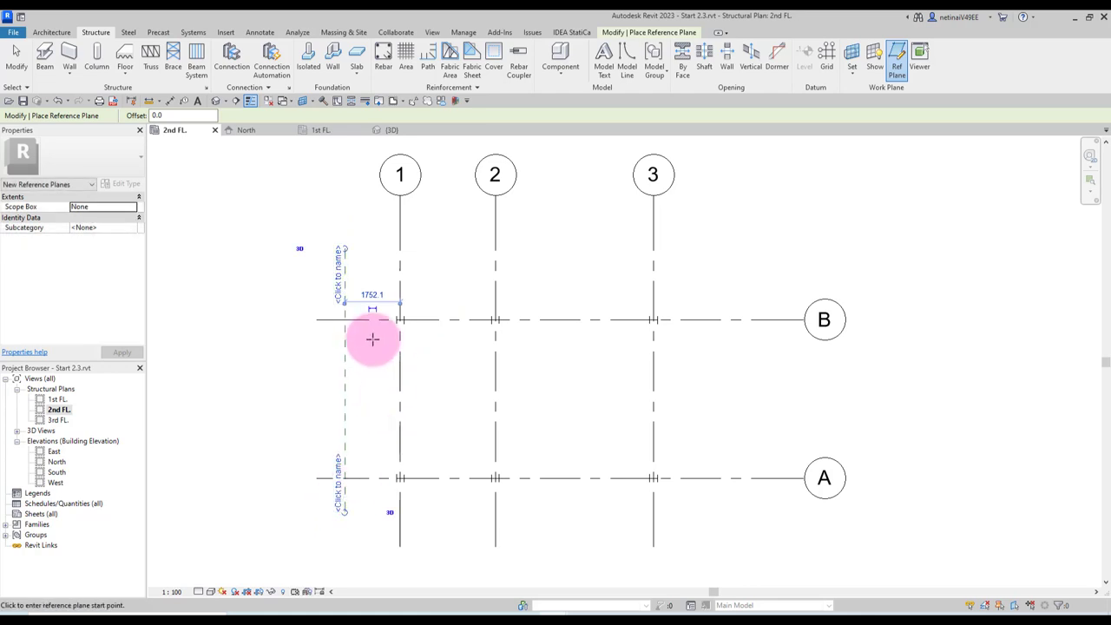
scroll(373, 336, up, 2)
click(372, 284)
text(10)
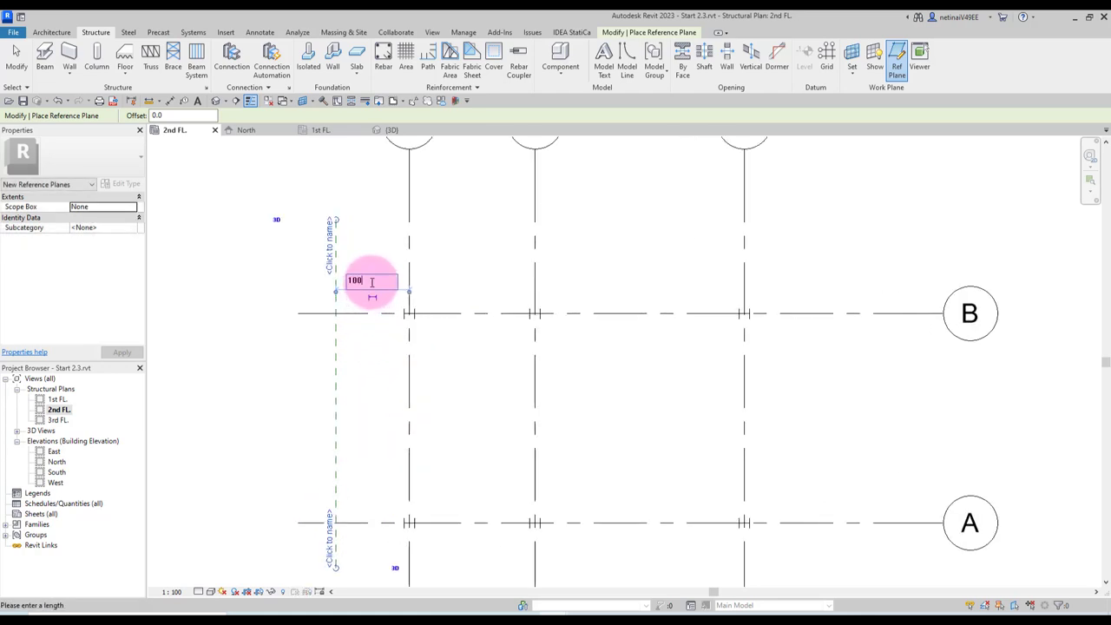
text(0)
key(Return)
key(Escape)
key(Escape)
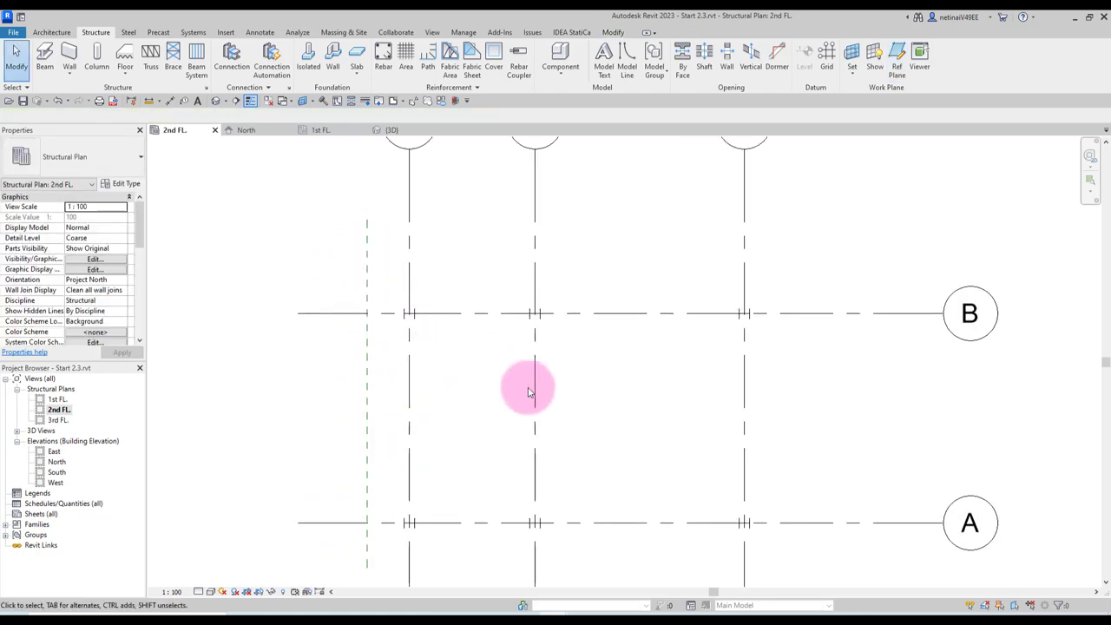
middle_drag(528, 385, 425, 352)
scroll(402, 335, up, 1)
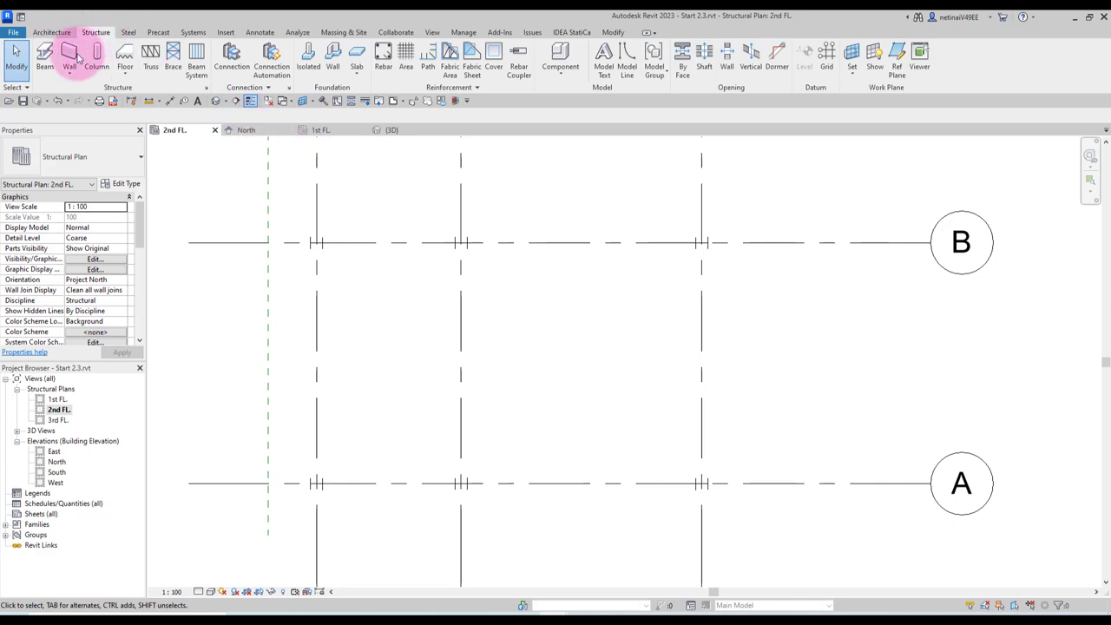
Step: Place an H250x250x72.4 beam along grid B between grids 2 and 1
click(44, 59)
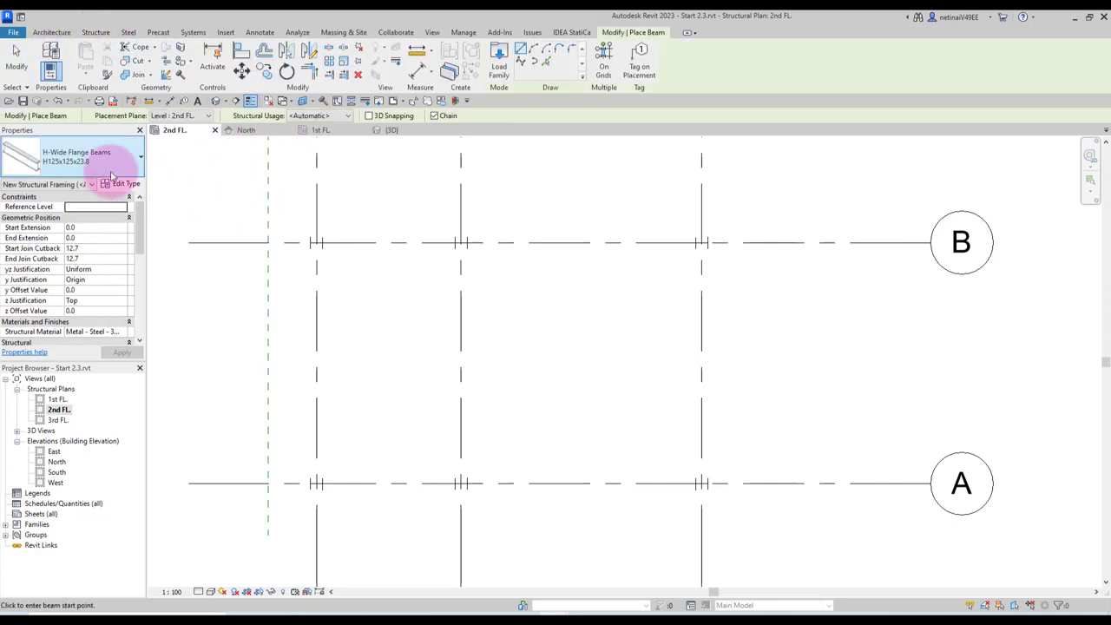
click(102, 166)
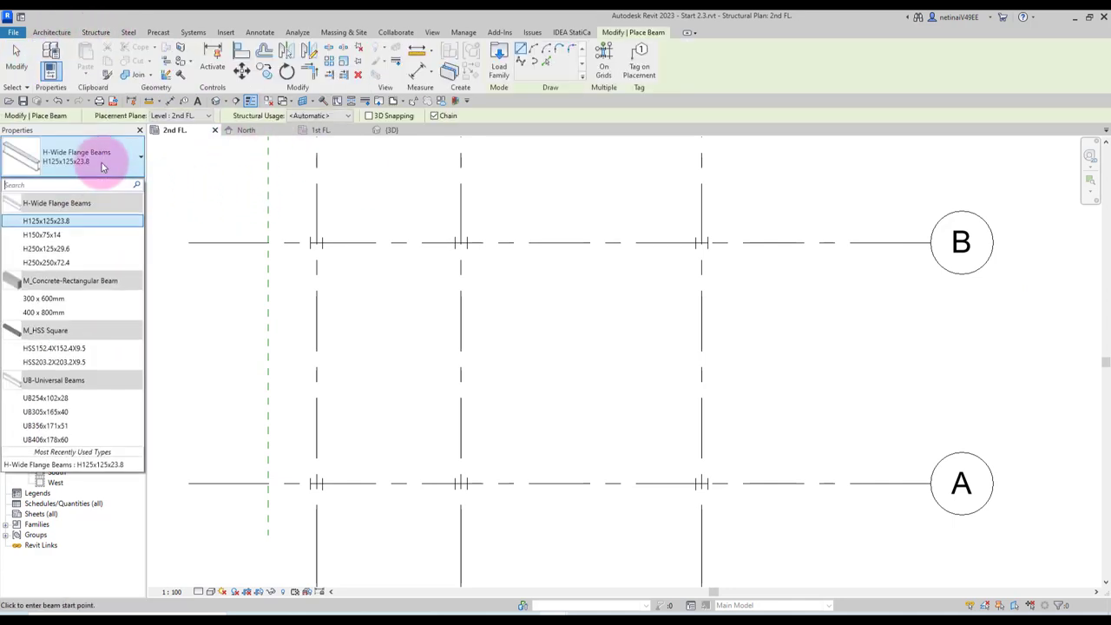
click(68, 264)
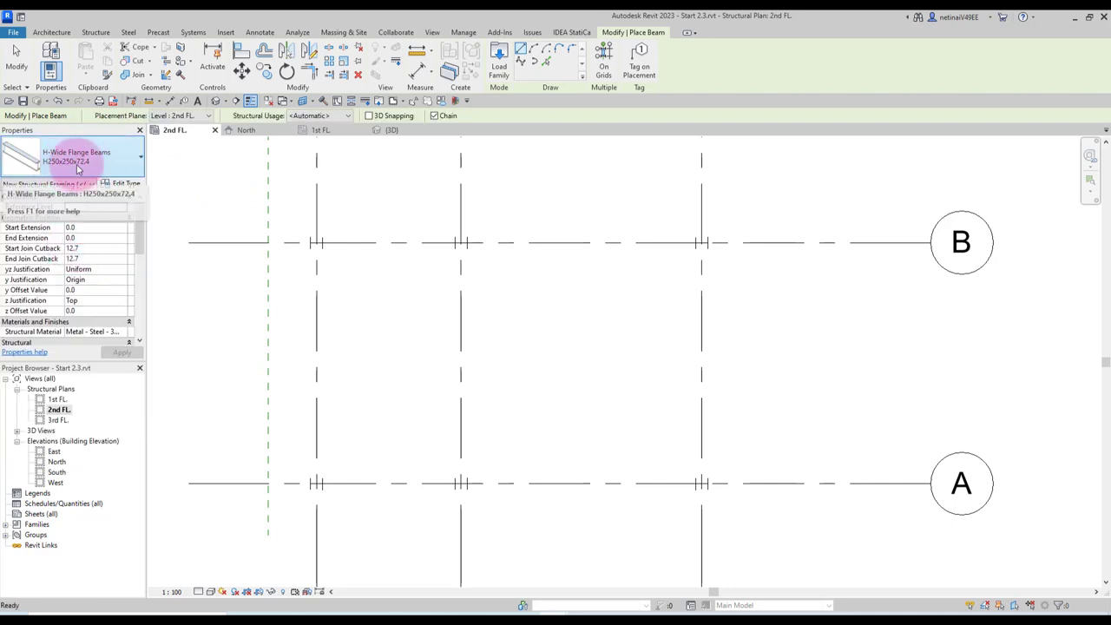
middle_click(535, 319)
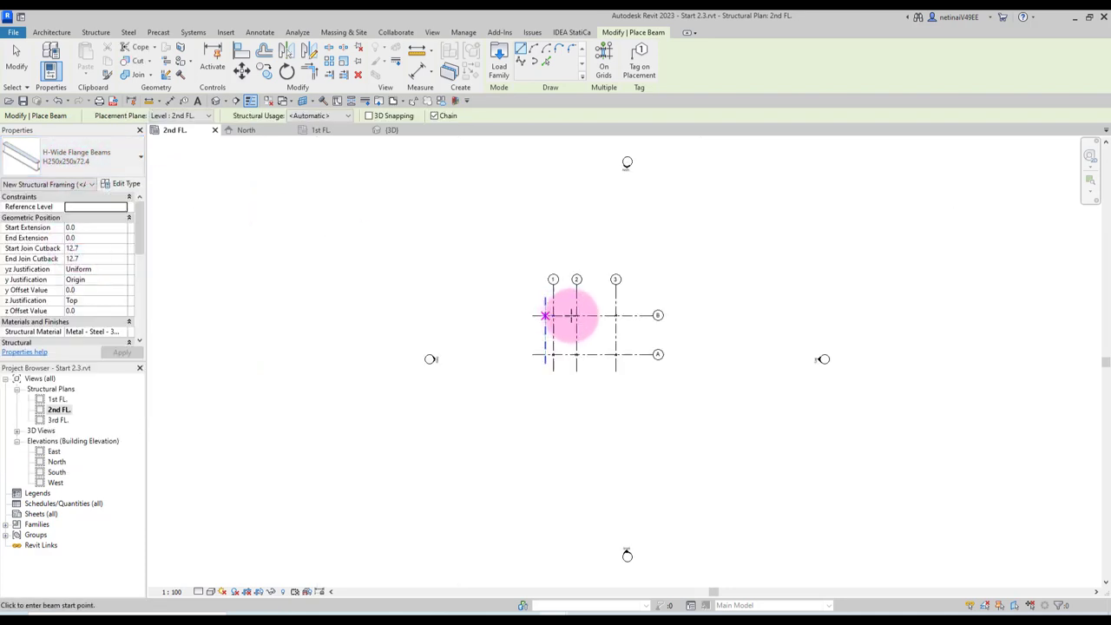
scroll(576, 315, up, 3)
scroll(577, 316, up, 4)
scroll(579, 320, up, 1)
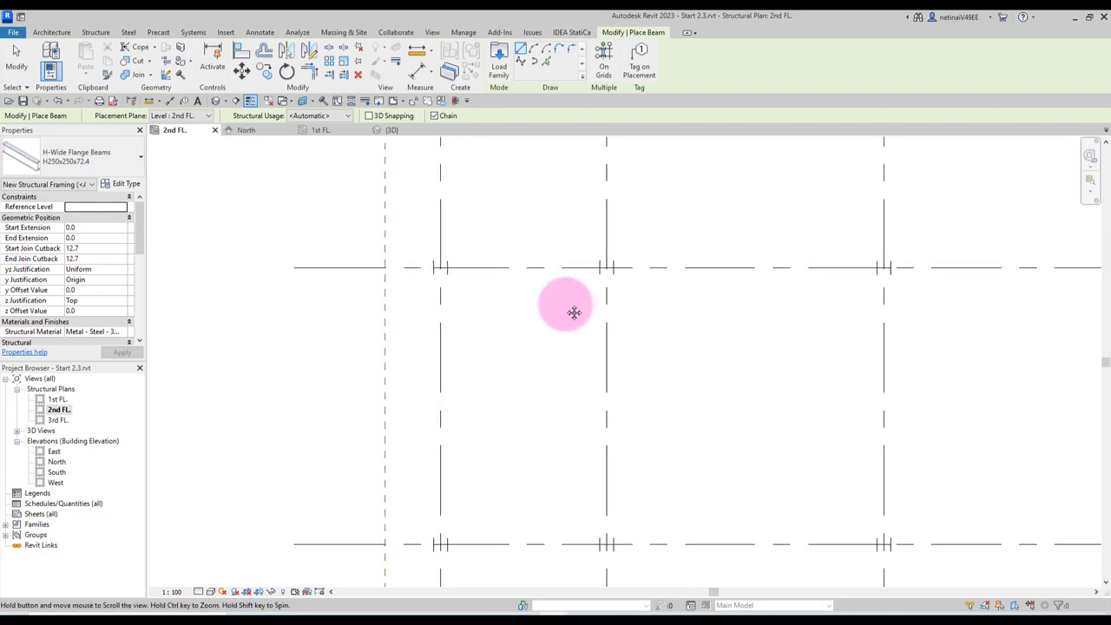
scroll(606, 276, up, 2)
click(606, 262)
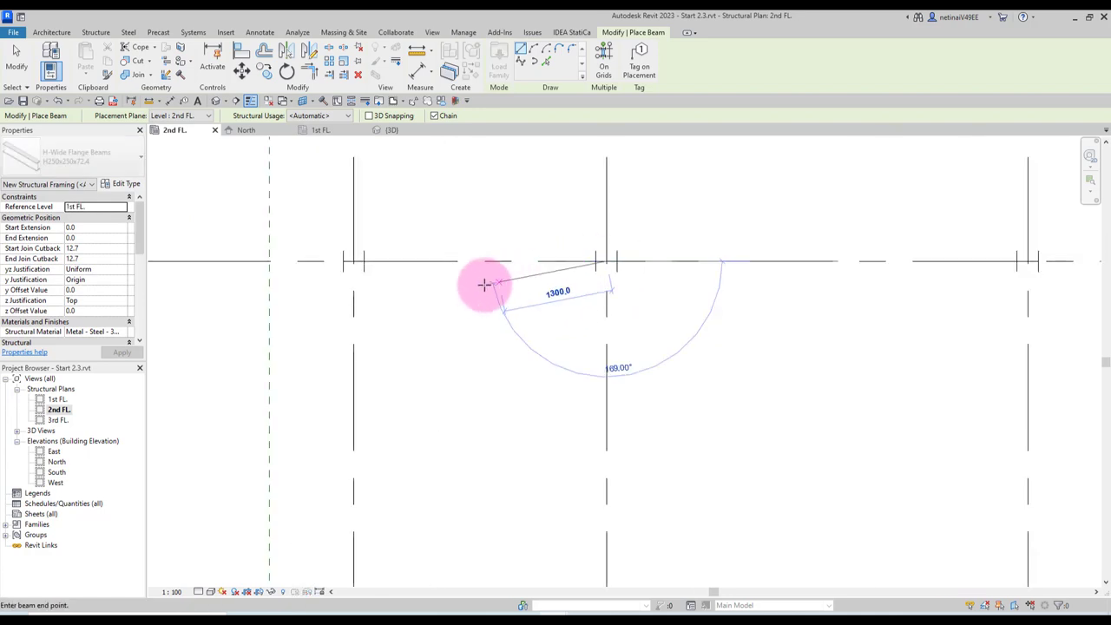
click(354, 261)
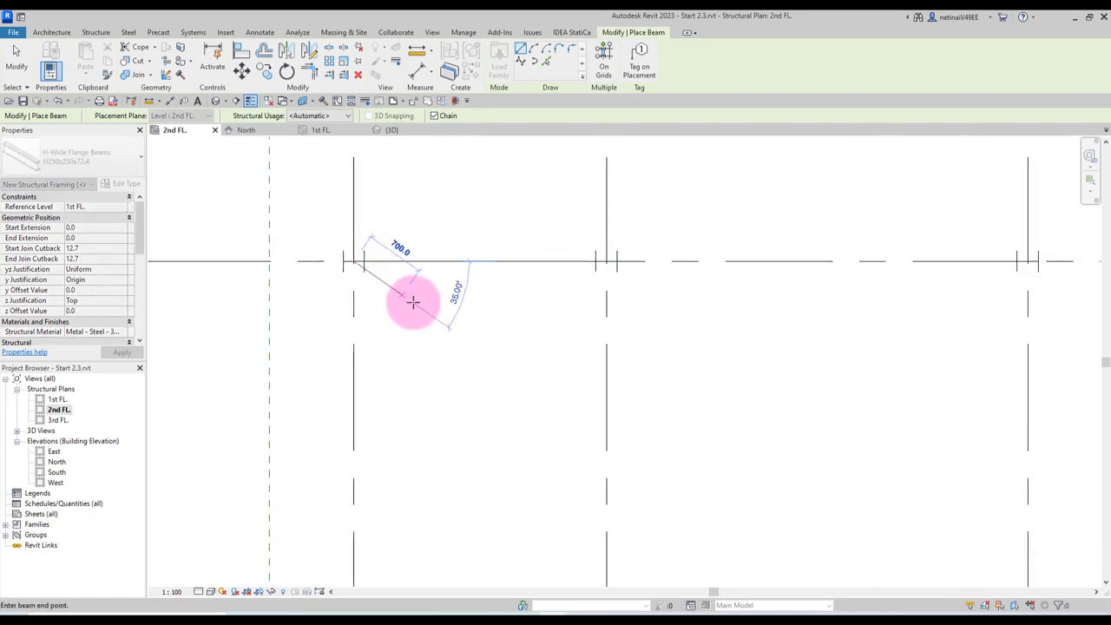
key(Escape)
Step: Switch the view to Fine detail and add a grid B beam from grid 2 to grid 3
scroll(424, 310, down, 1)
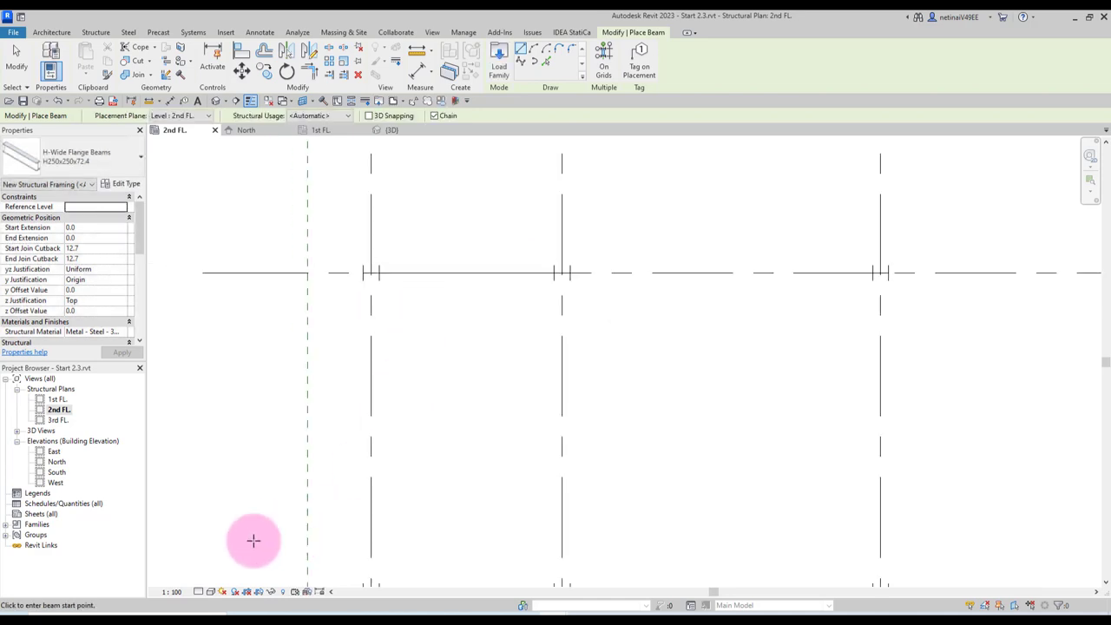
click(213, 578)
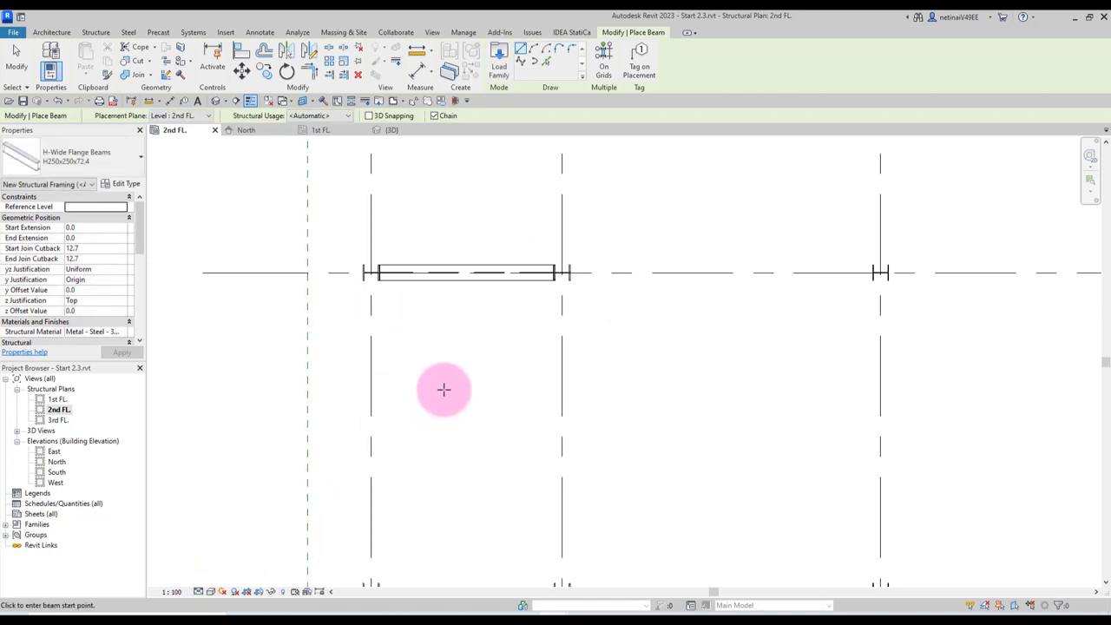
scroll(425, 388, down, 1)
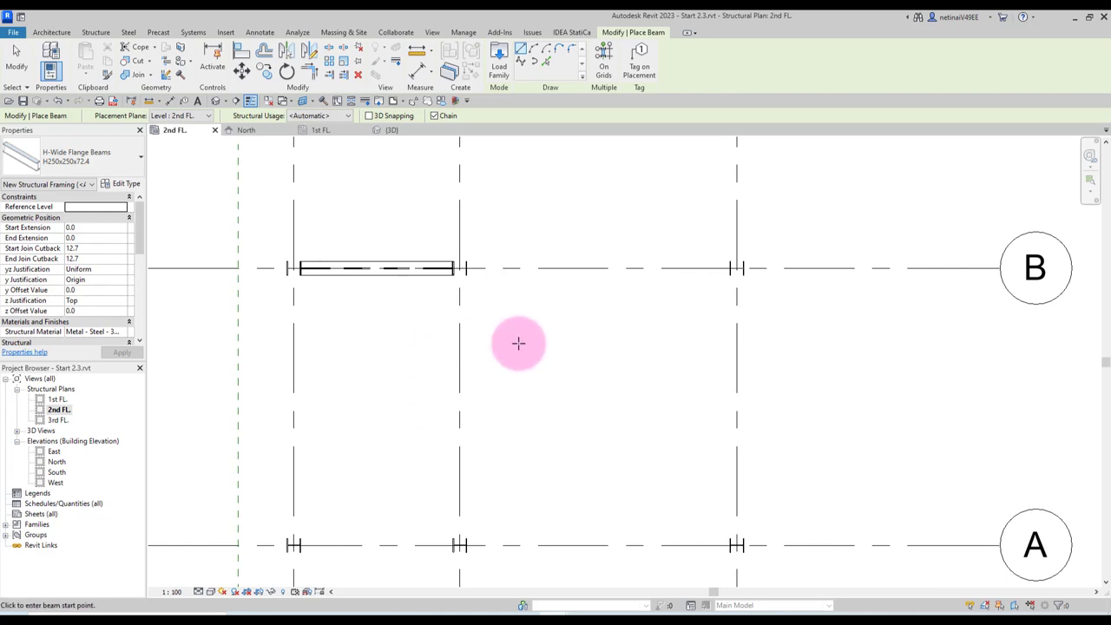
scroll(527, 264, up, 1)
scroll(527, 264, up, 1)
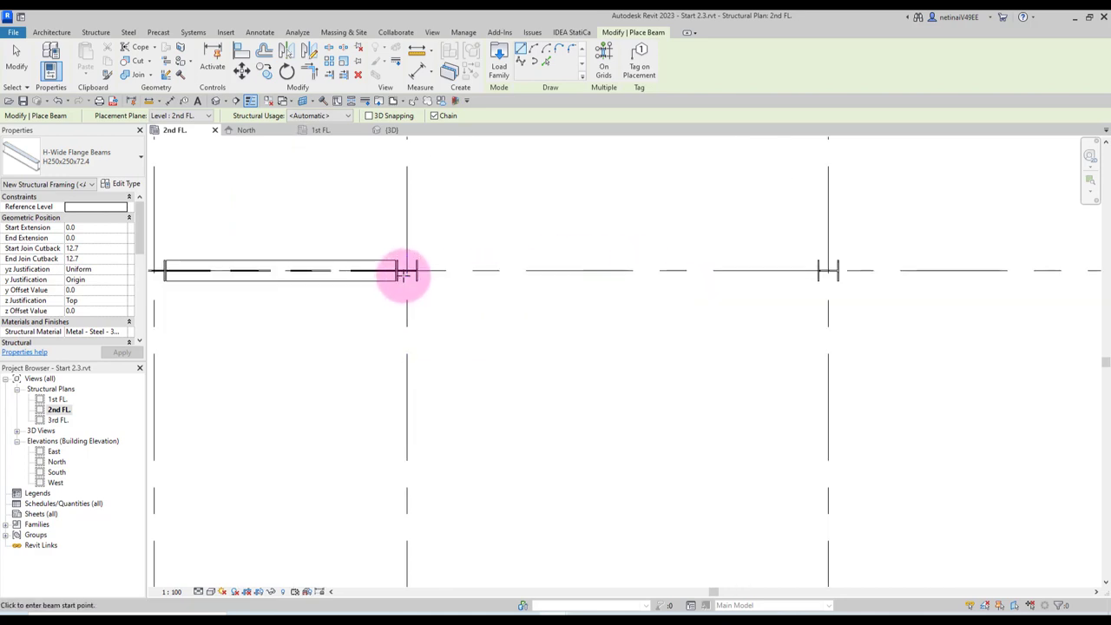
click(409, 271)
click(827, 270)
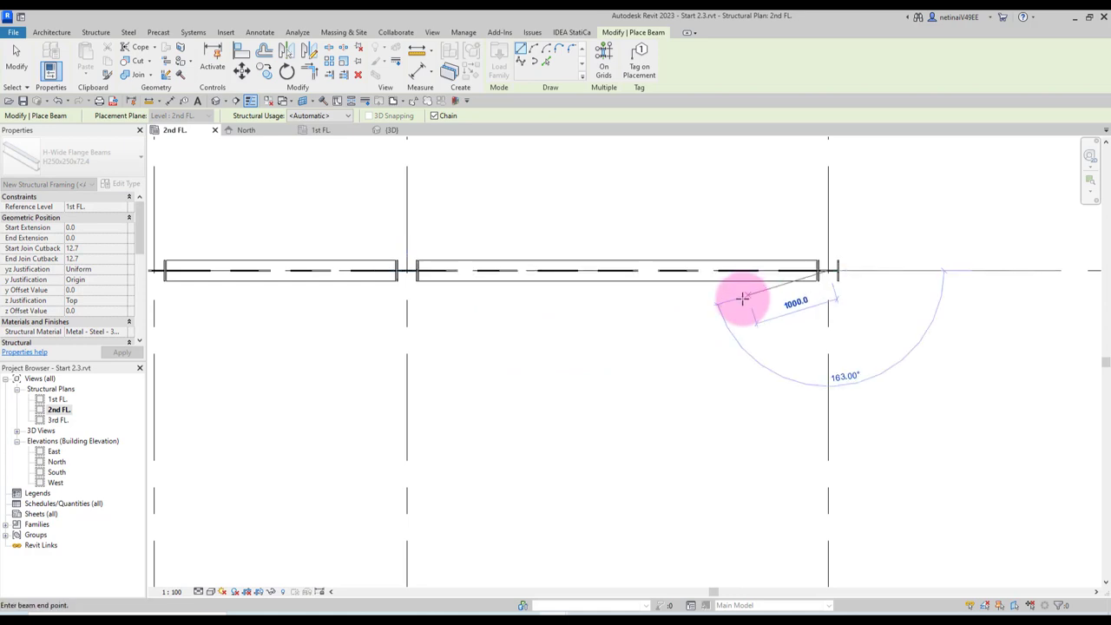
scroll(688, 255, down, 2)
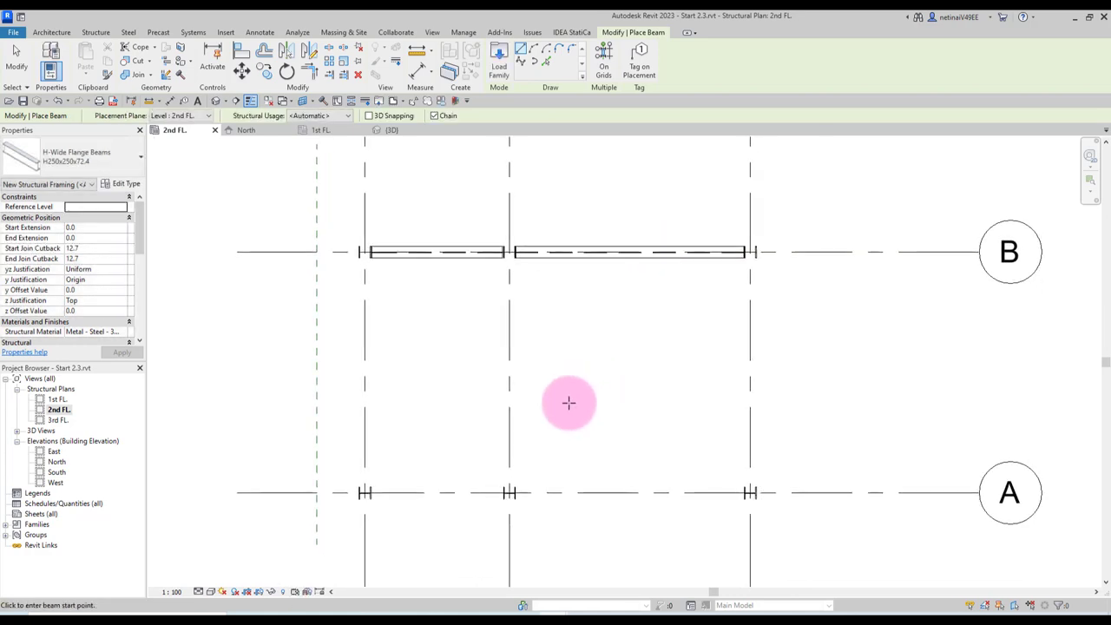
Step: Chain beams along grid A across the columns to grid 3
scroll(354, 449, up, 1)
scroll(325, 451, up, 2)
click(325, 452)
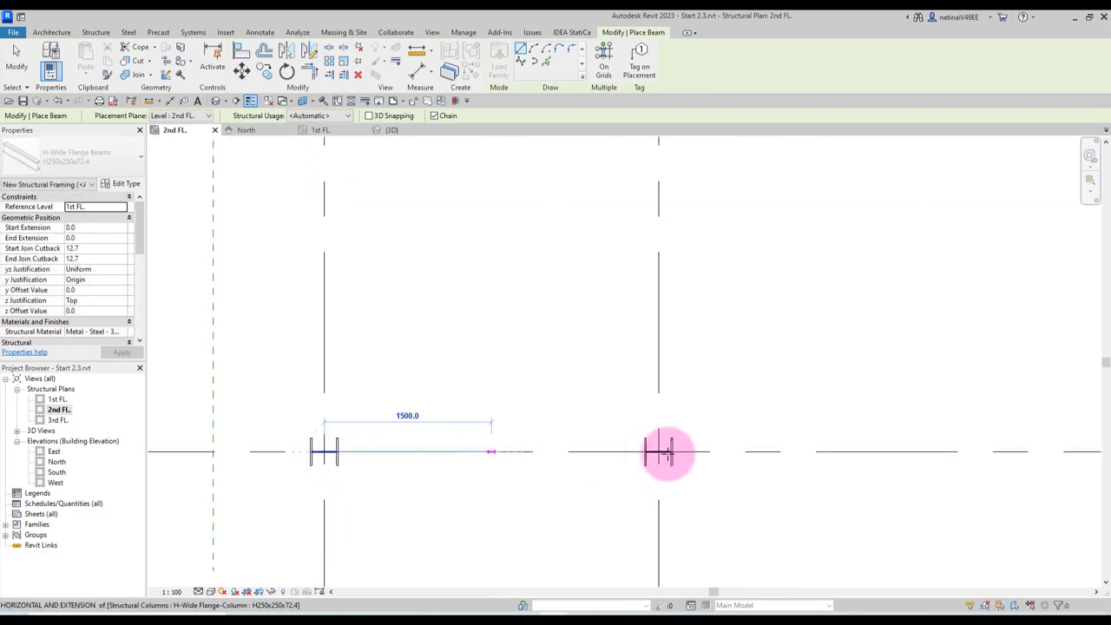
click(660, 452)
scroll(747, 443, down, 2)
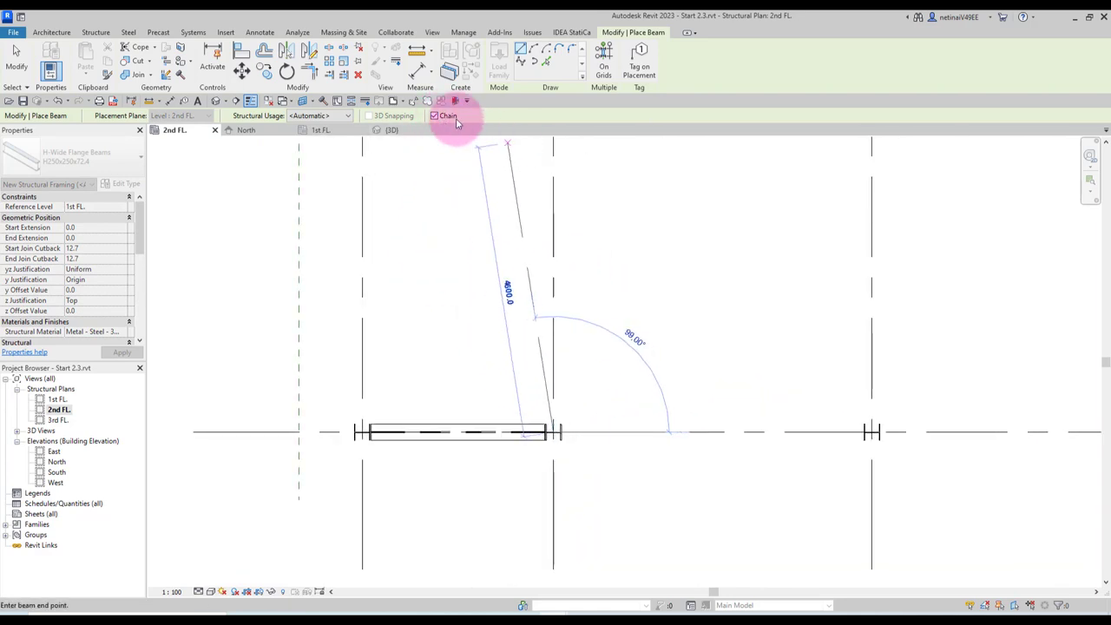
scroll(926, 441, up, 2)
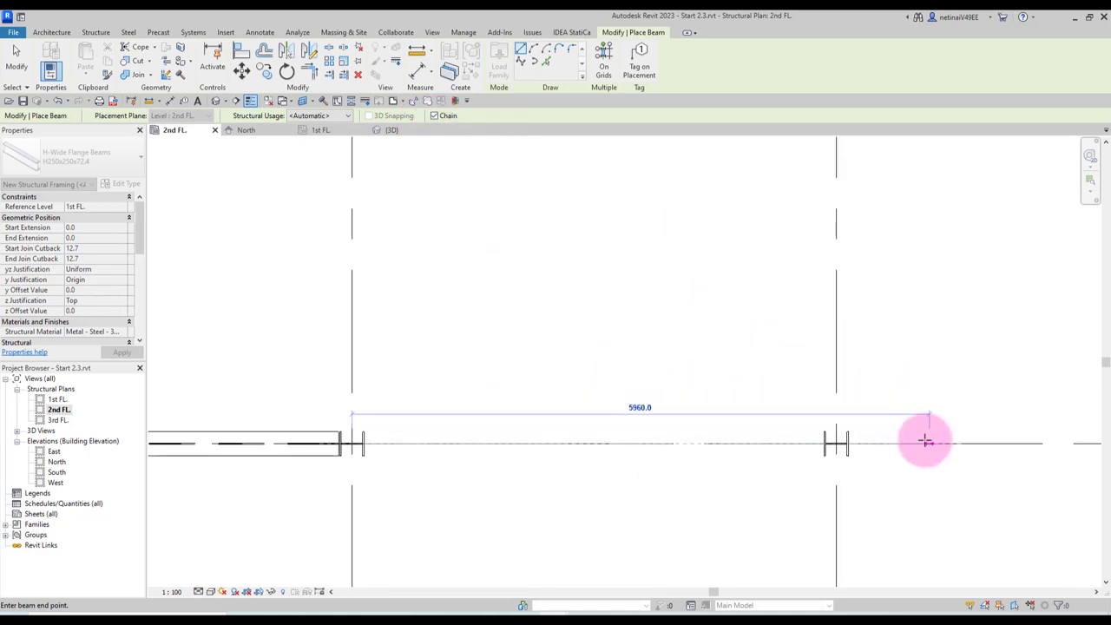
click(836, 443)
scroll(704, 351, down, 3)
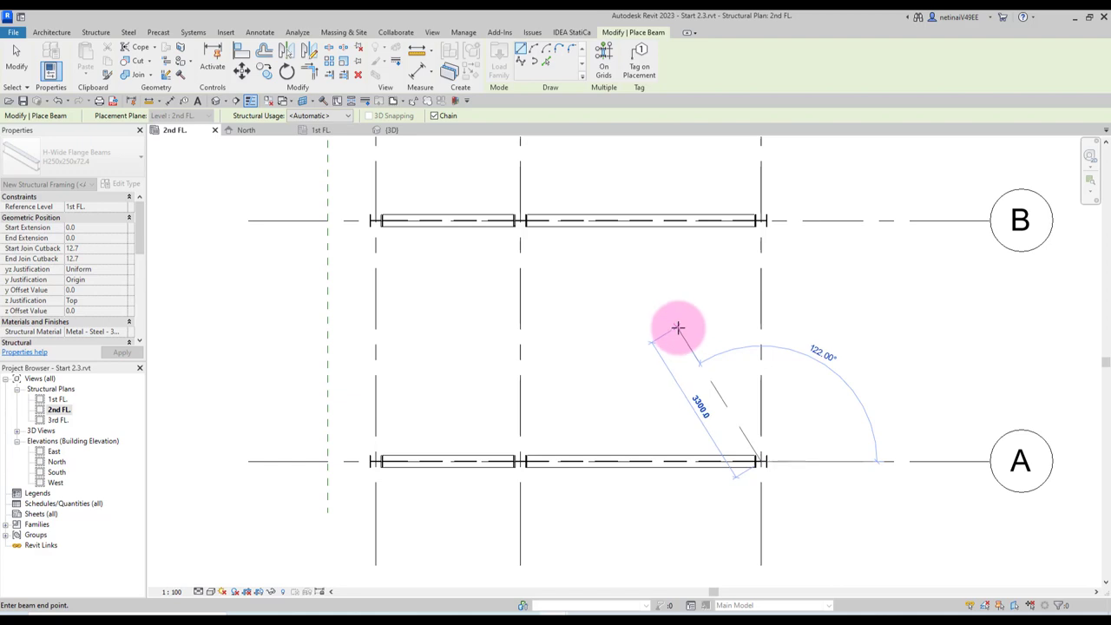
key(Escape)
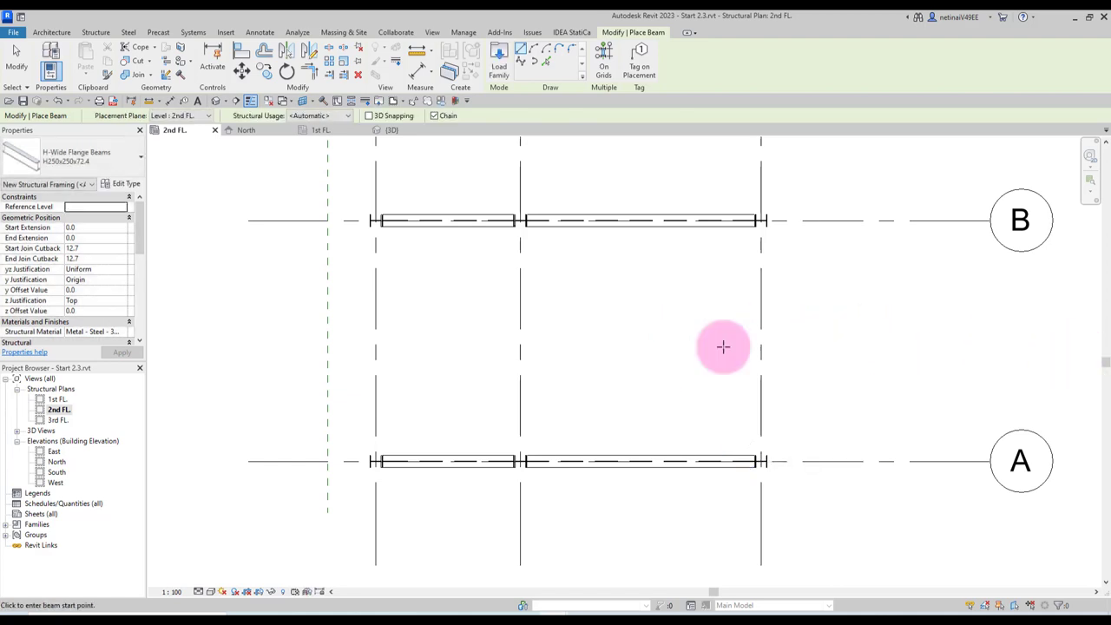
Step: Place a vertical beam along grid 2 from the grid A column to the grid B column
scroll(516, 465, up, 3)
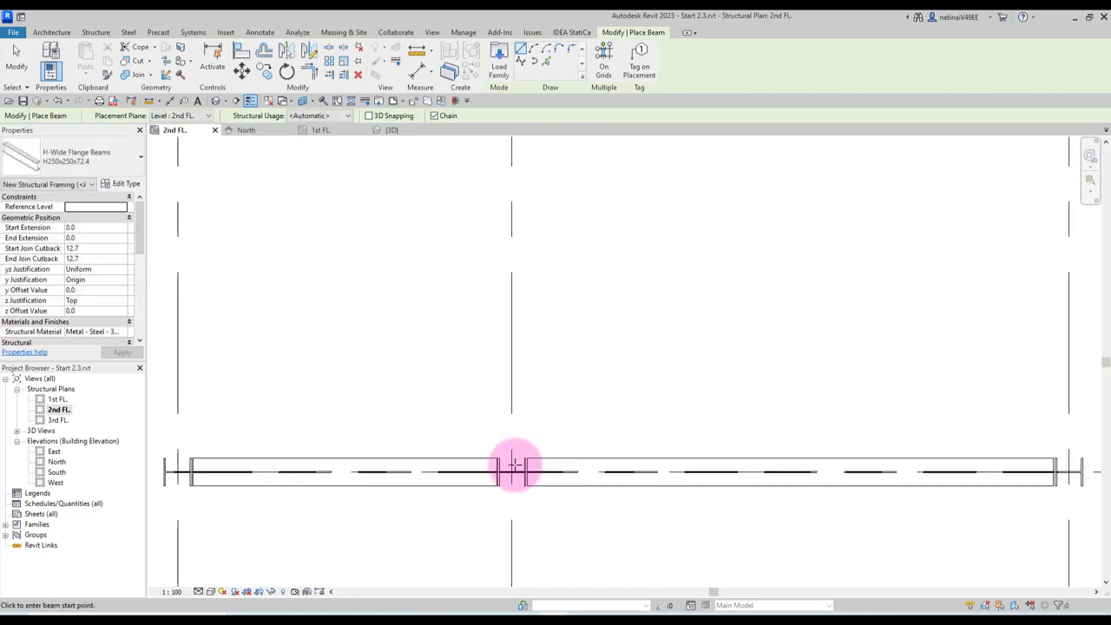
click(513, 472)
scroll(487, 252, up, 3)
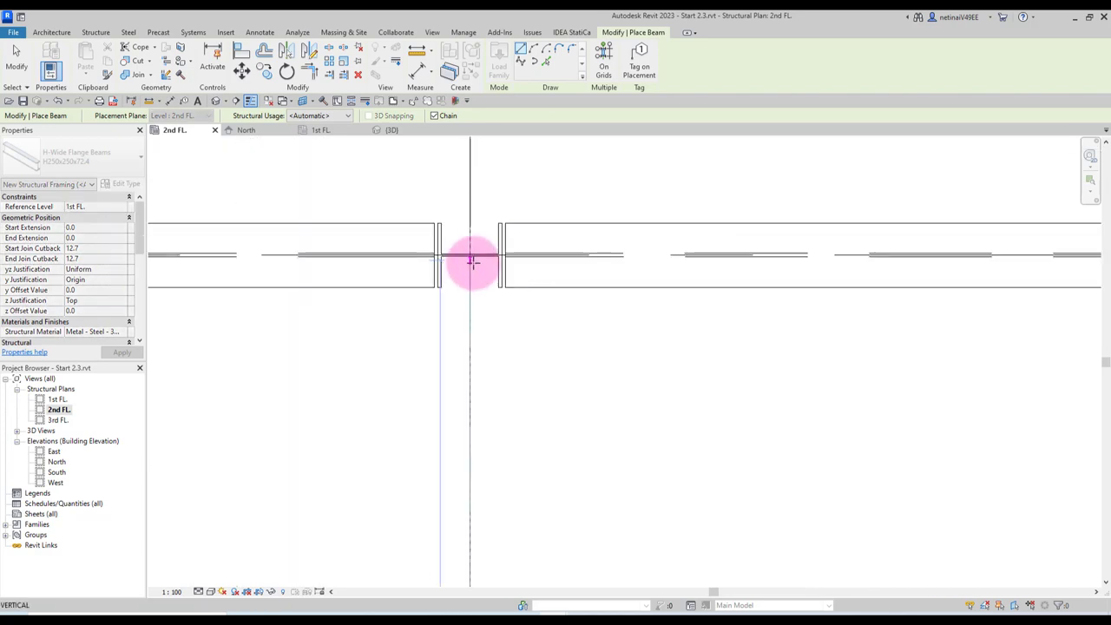
scroll(469, 257, up, 2)
click(488, 302)
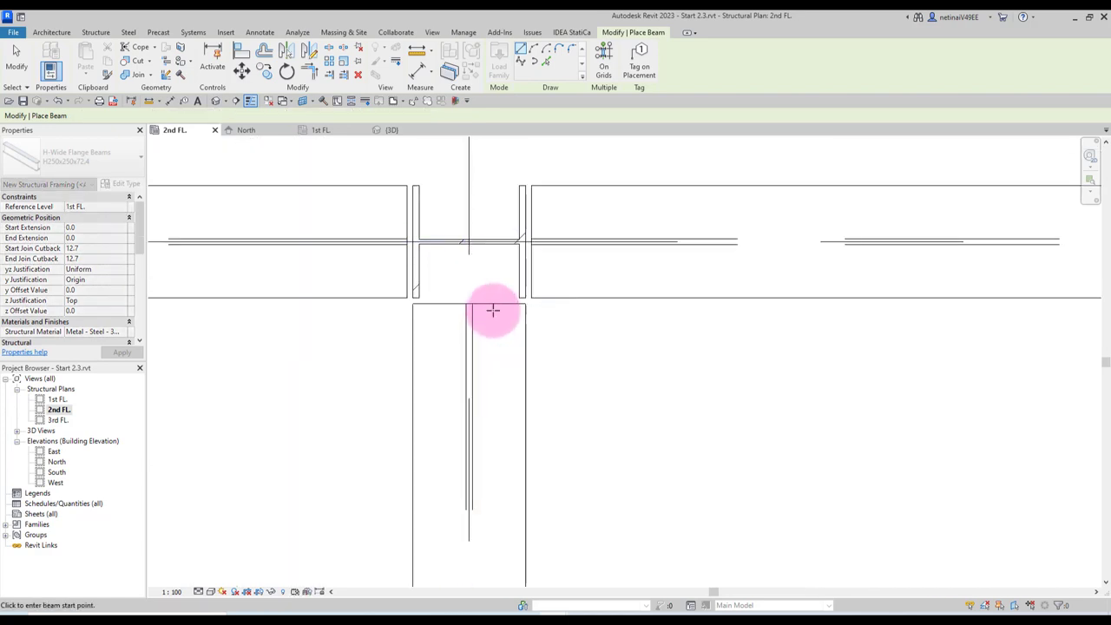
scroll(521, 330, down, 2)
scroll(538, 382, down, 1)
scroll(550, 426, down, 2)
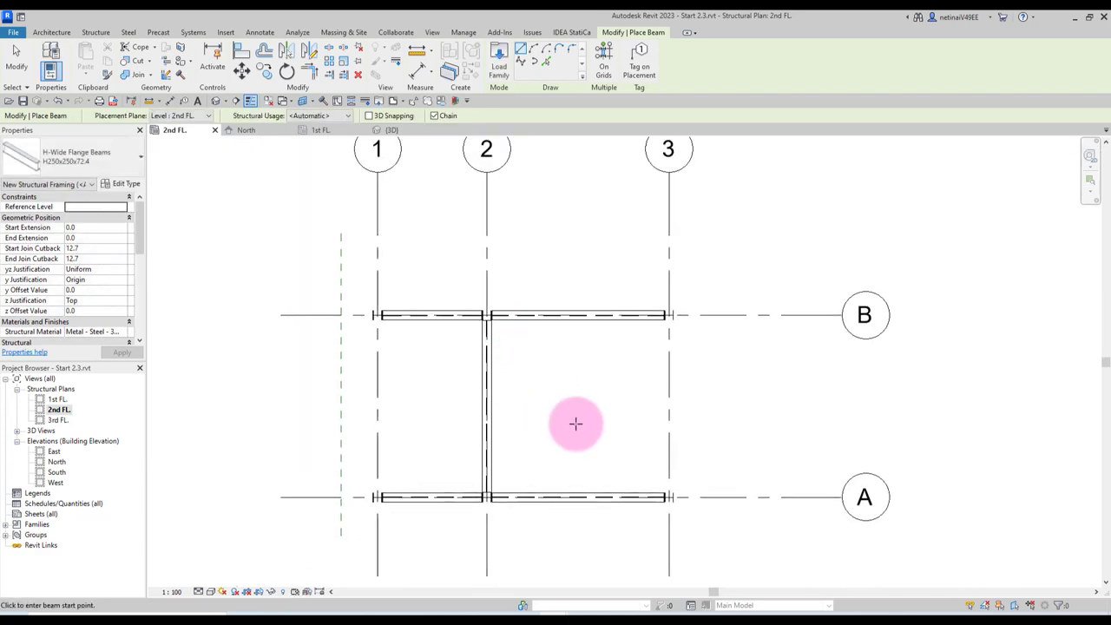
scroll(576, 422, up, 1)
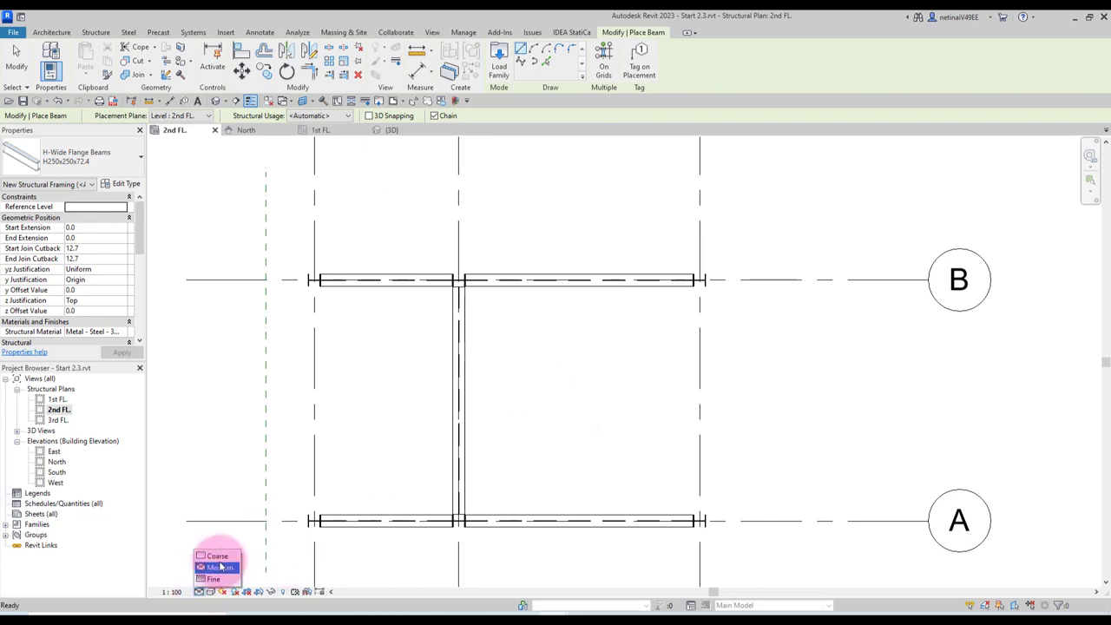
Step: Set Coarse detail and add the second grid A-to-B beam along grid 3
click(223, 558)
scroll(680, 513, up, 1)
scroll(708, 521, up, 3)
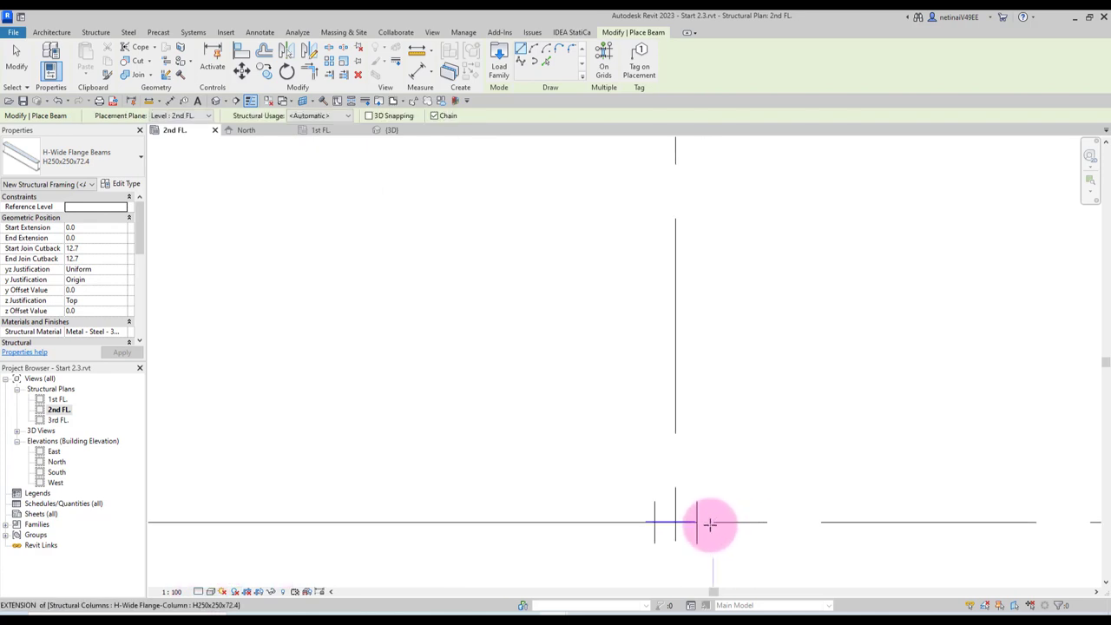
scroll(666, 521, up, 2)
click(669, 521)
scroll(608, 499, down, 3)
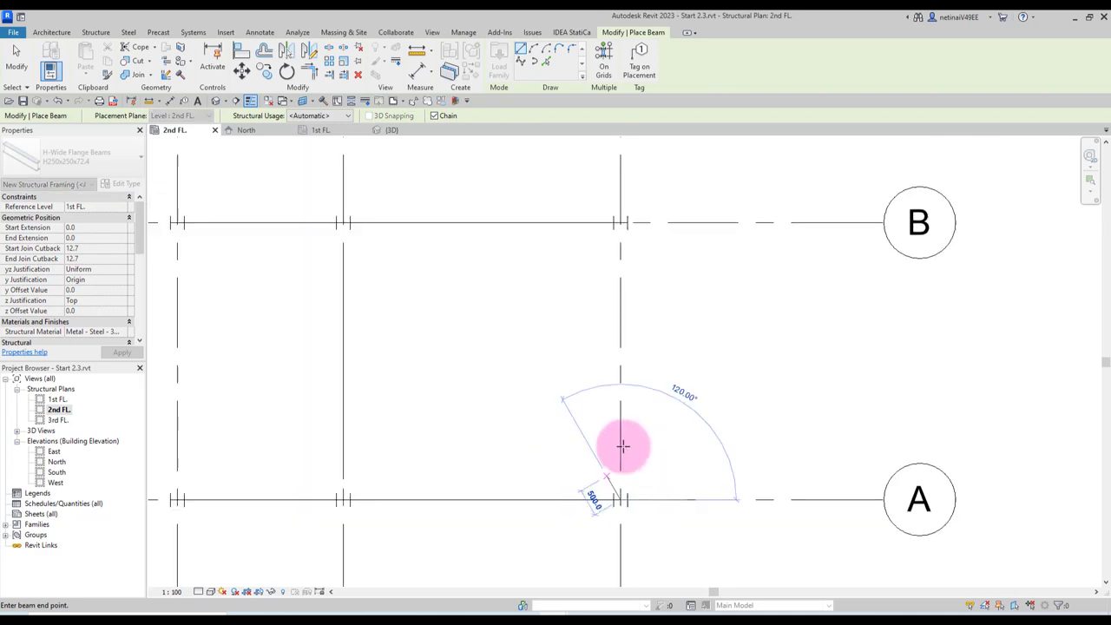
scroll(625, 217, up, 3)
click(610, 241)
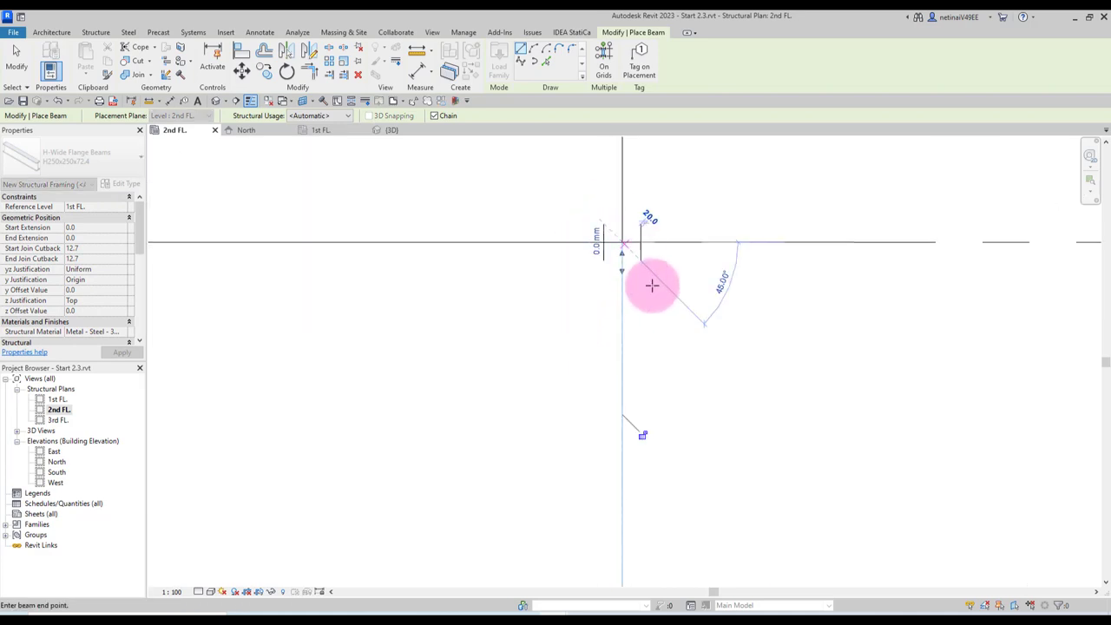
key(Escape)
key(Escape)
scroll(686, 291, down, 2)
scroll(703, 284, down, 2)
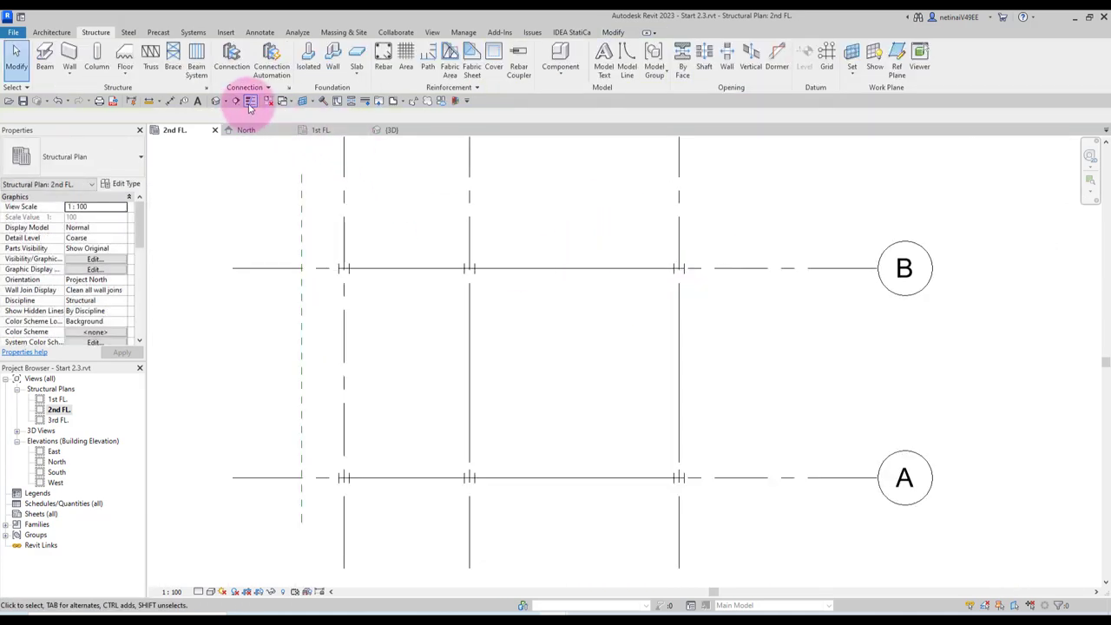
Step: Turn Thin Lines off and set the plan's detail level to Medium
click(249, 101)
scroll(446, 322, up, 2)
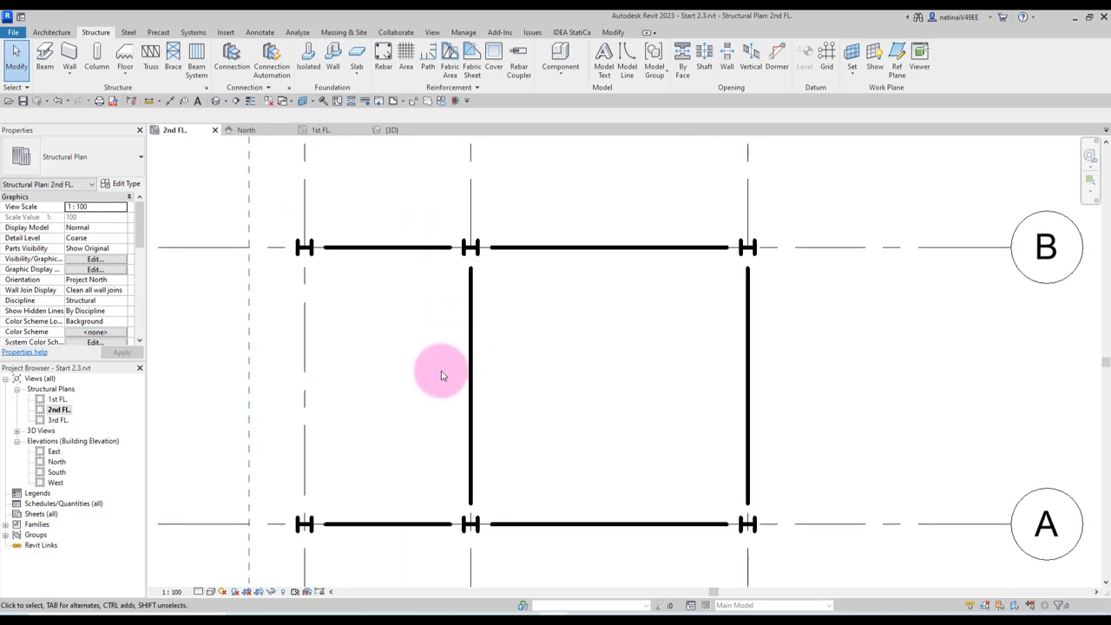
scroll(441, 375, down, 2)
scroll(374, 307, up, 2)
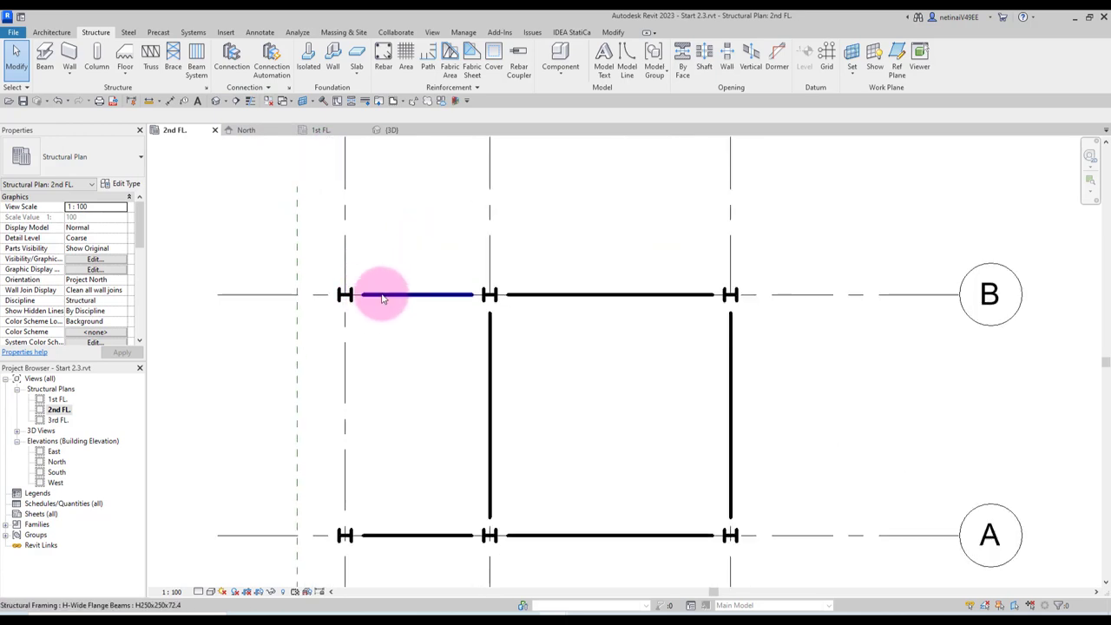
click(382, 298)
click(378, 340)
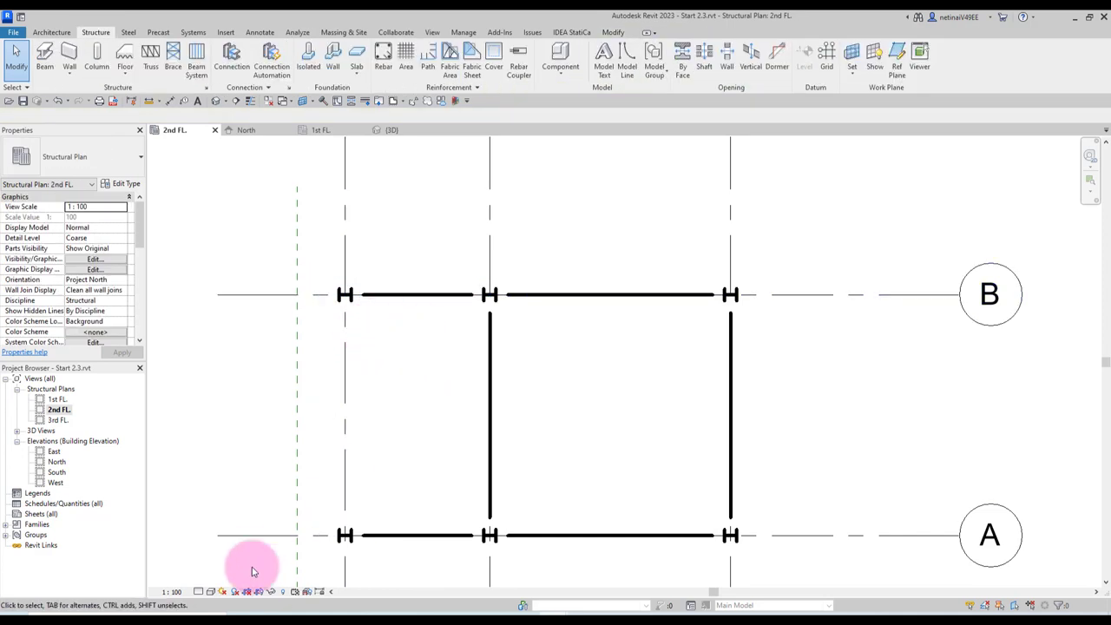
click(222, 567)
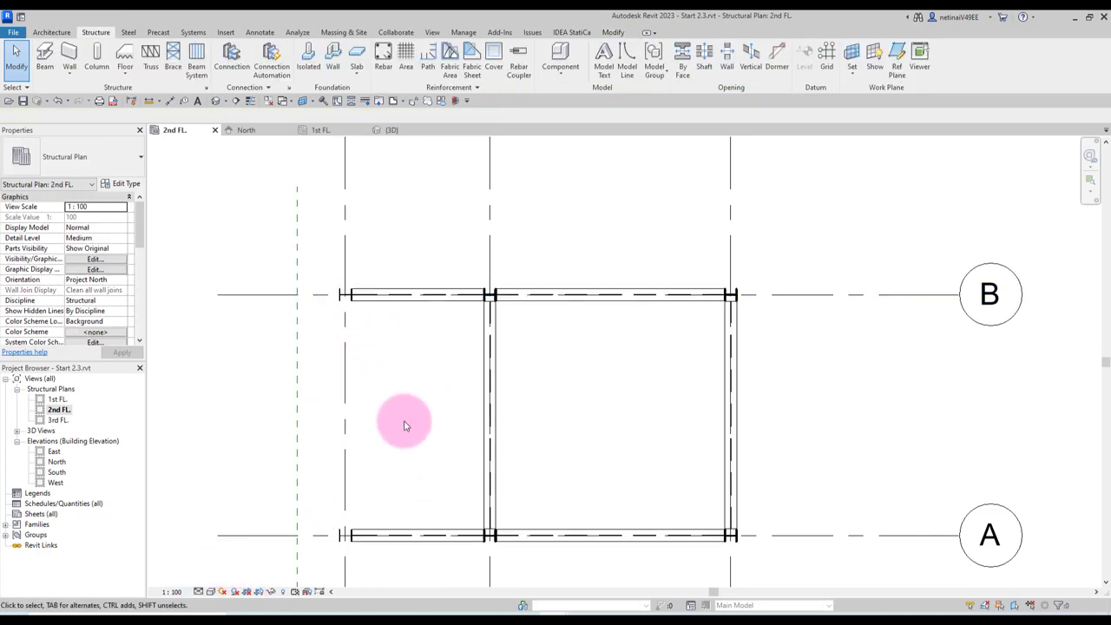
click(592, 389)
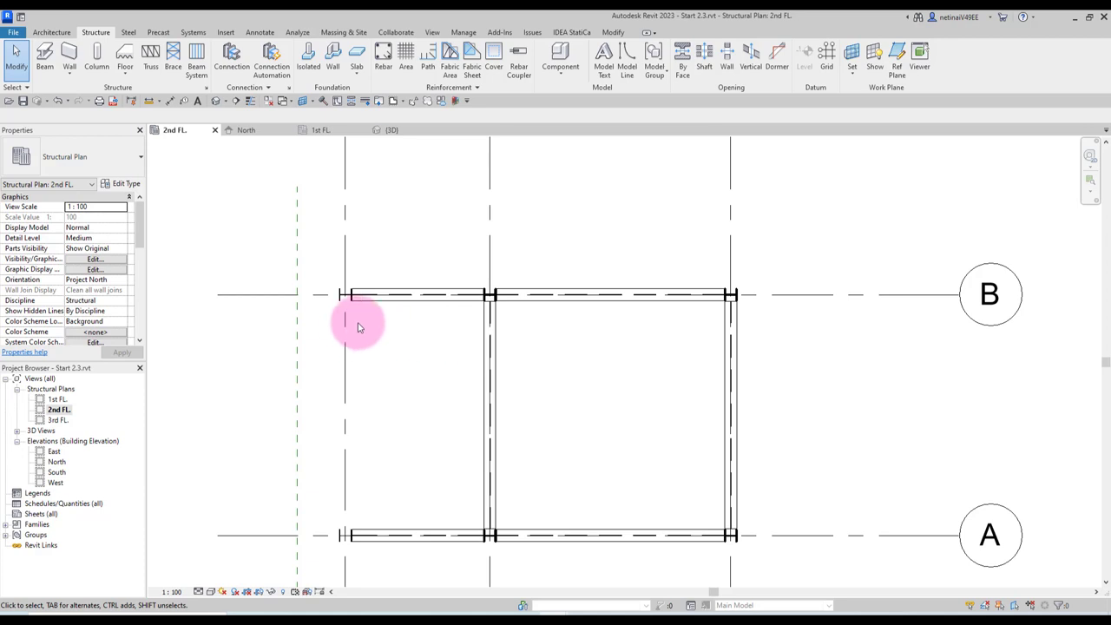
scroll(440, 330, up, 1)
scroll(439, 321, up, 2)
scroll(439, 310, up, 1)
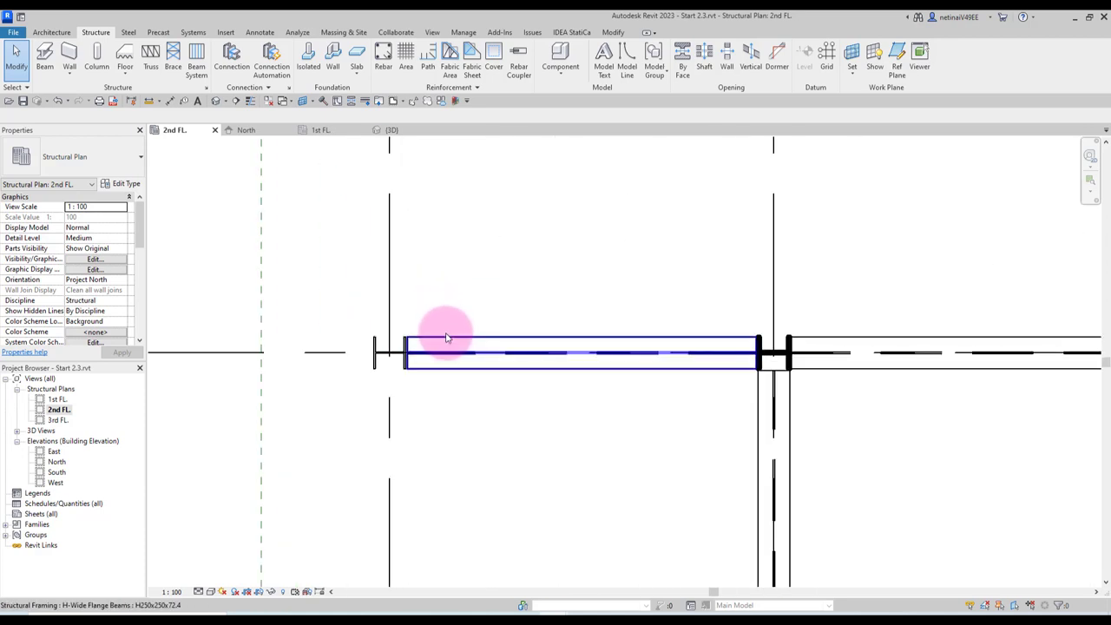
Step: Drag the grid B beam's left end past grid 1 to the reference plane
click(439, 354)
middle_drag(428, 399, 538, 415)
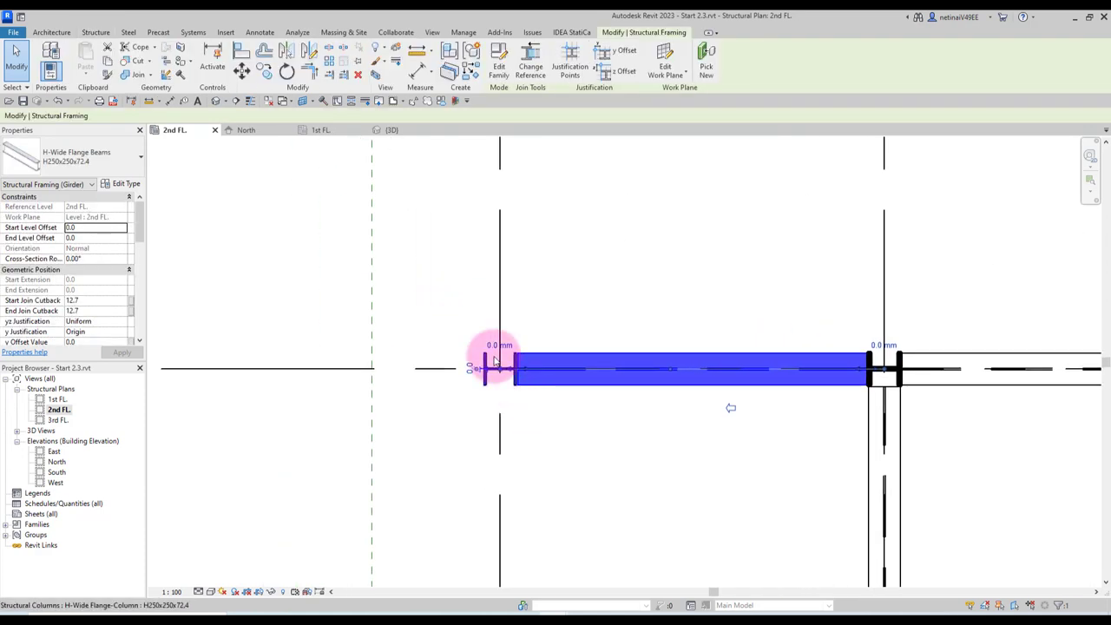
scroll(497, 369, up, 2)
drag(506, 380, 308, 375)
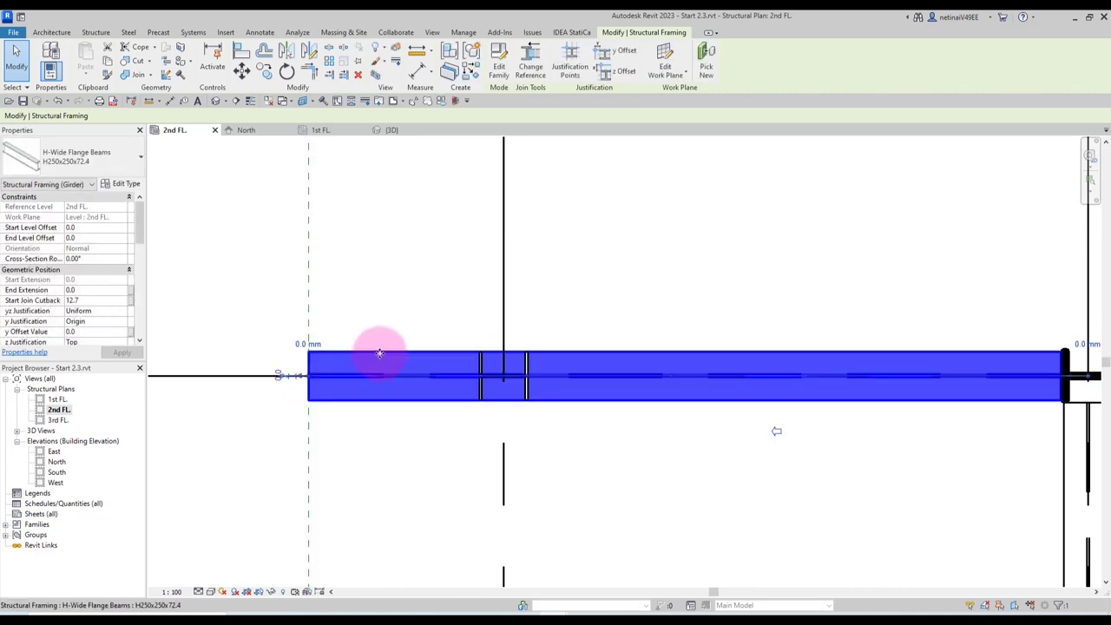
click(422, 293)
scroll(460, 243, down, 4)
scroll(483, 460, down, 2)
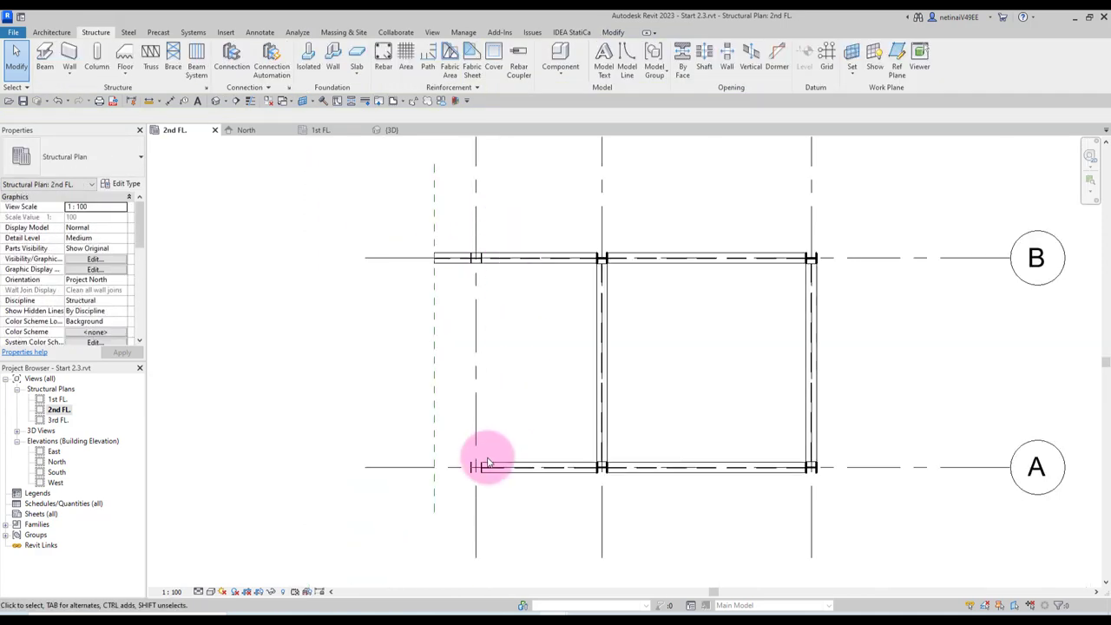
scroll(509, 463, up, 3)
Step: Drag the grid A beam's left end past grid 1 to the reference plane
click(509, 464)
scroll(441, 486, up, 2)
scroll(506, 467, up, 2)
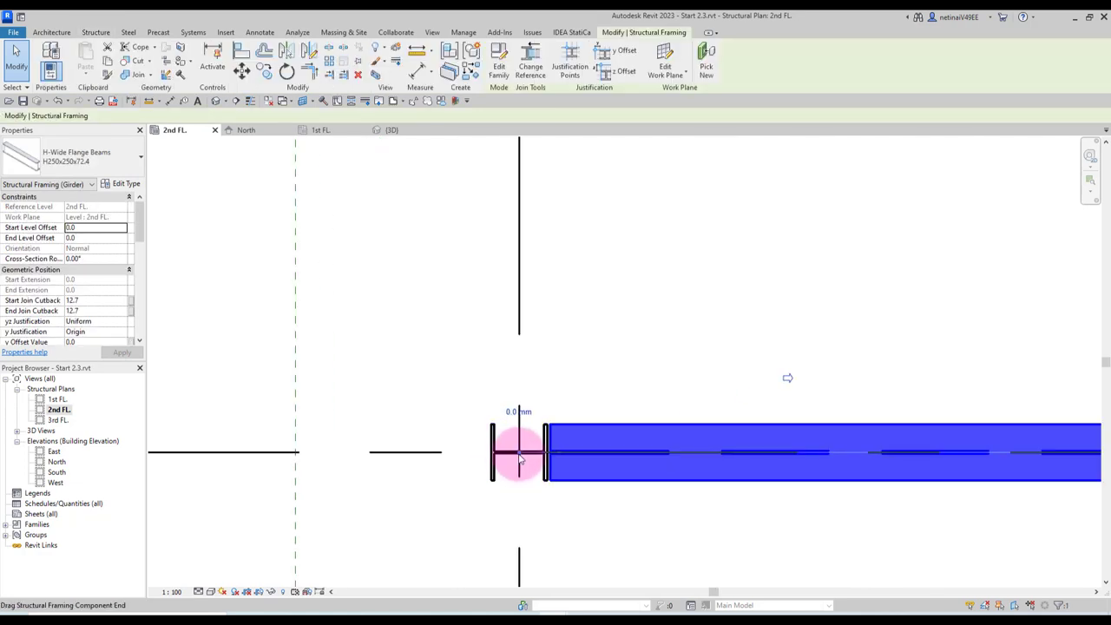
drag(519, 459, 295, 452)
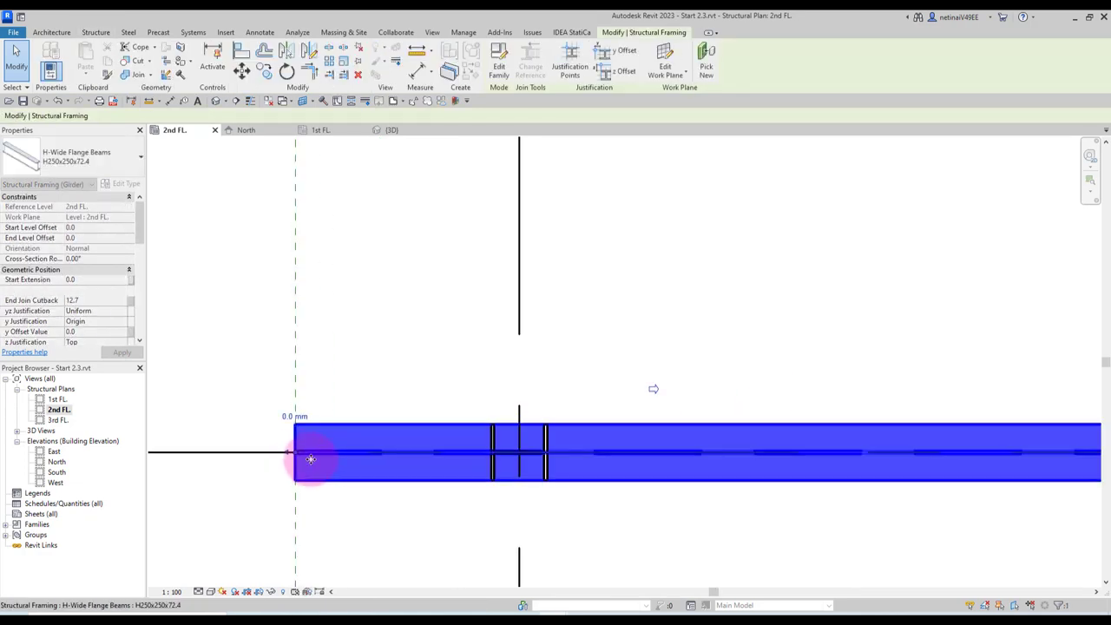
click(370, 417)
scroll(390, 417, down, 3)
scroll(447, 390, down, 3)
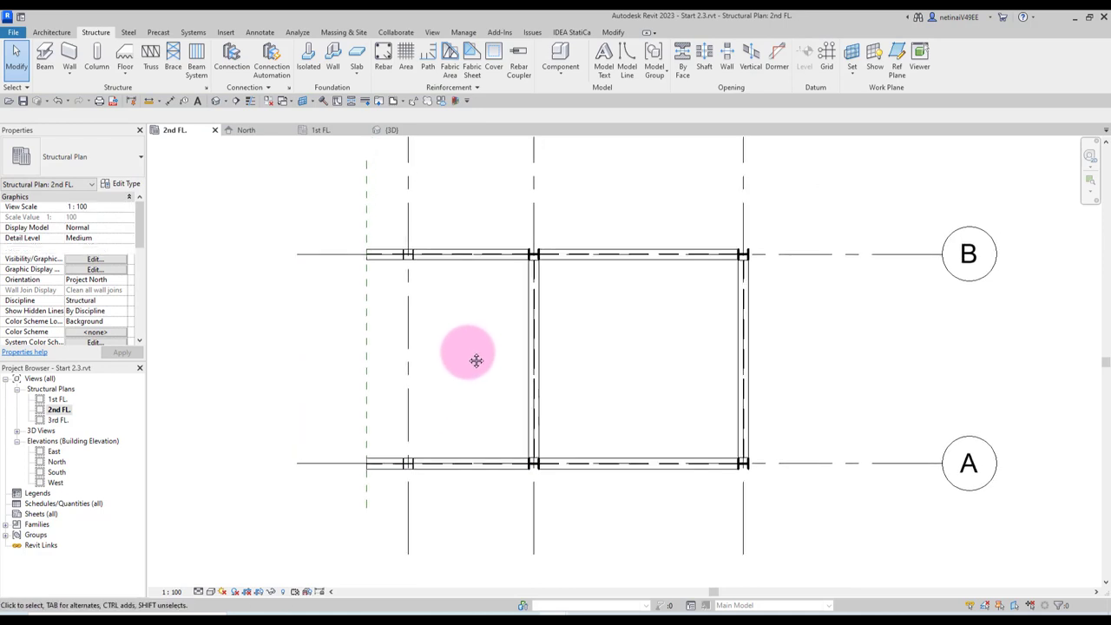
scroll(529, 330, up, 1)
Step: Create a same-type H-wide flange beam from the lower to the upper column on grid 1
scroll(551, 315, up, 1)
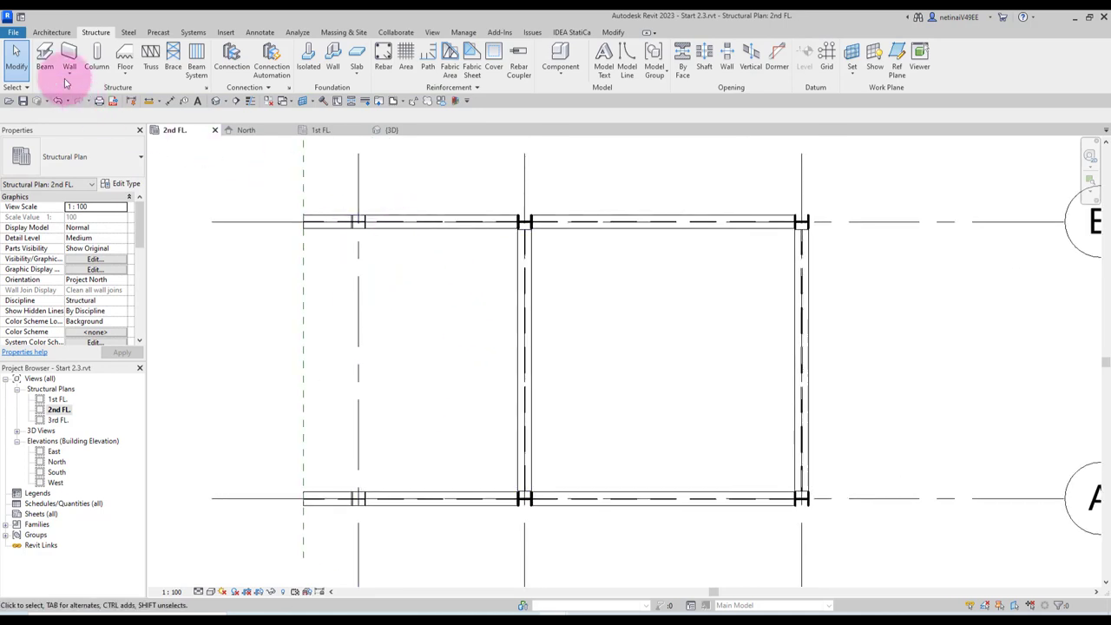
click(42, 59)
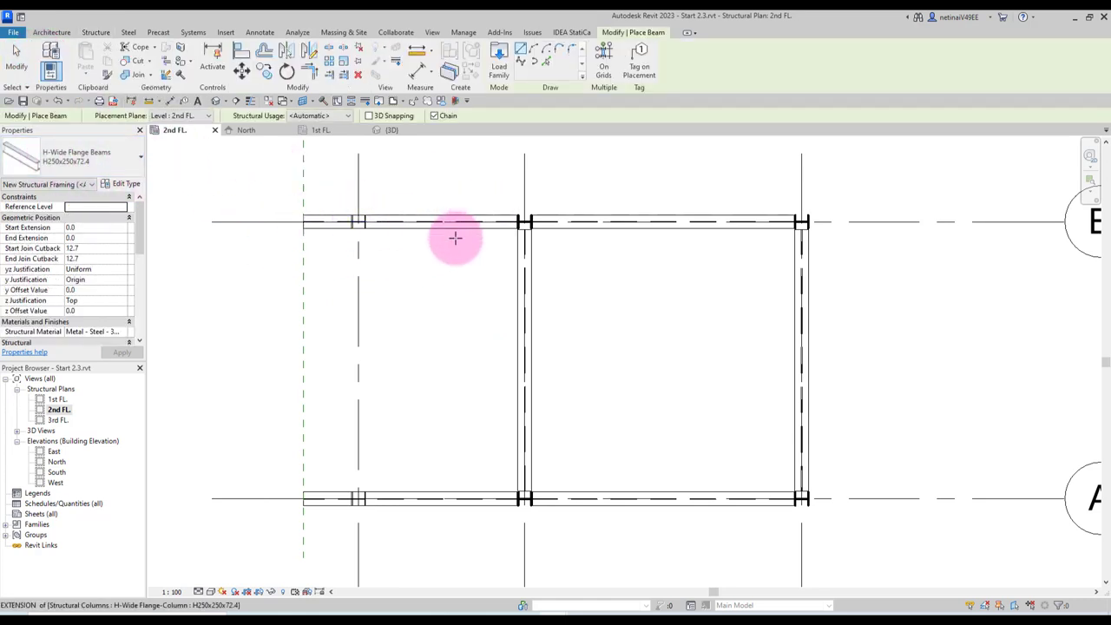
key(Escape)
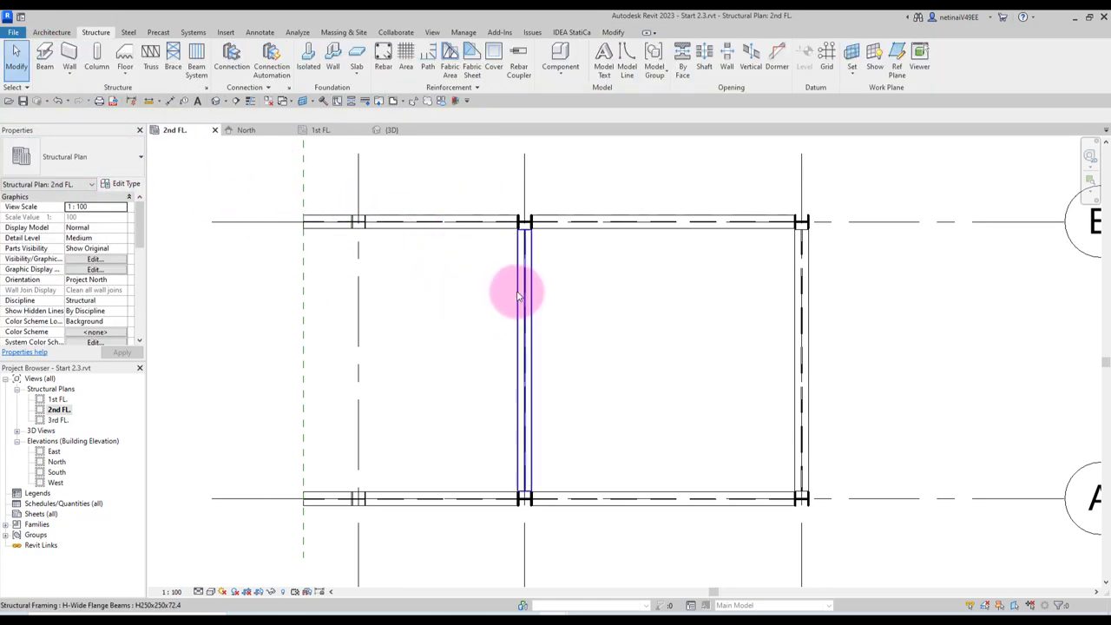
click(516, 295)
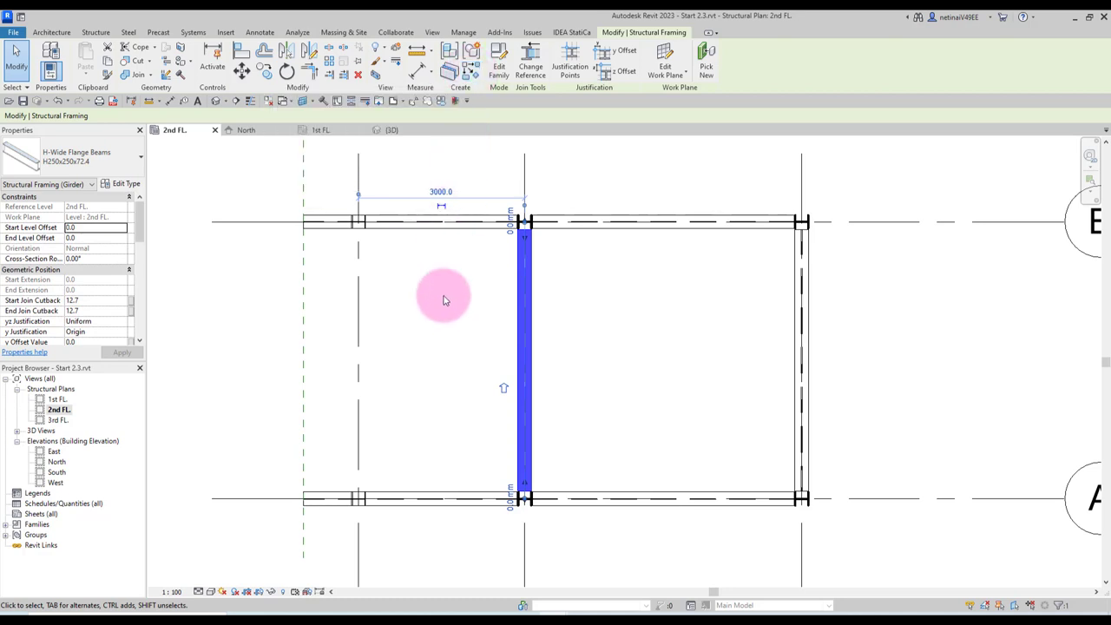
key(s)
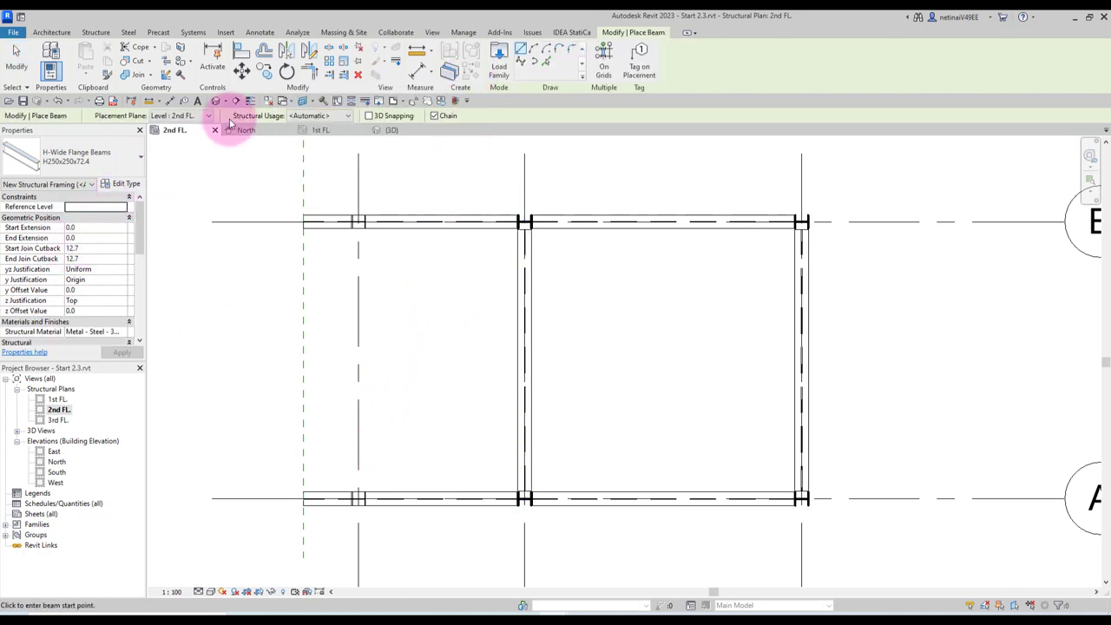
scroll(374, 500, up, 2)
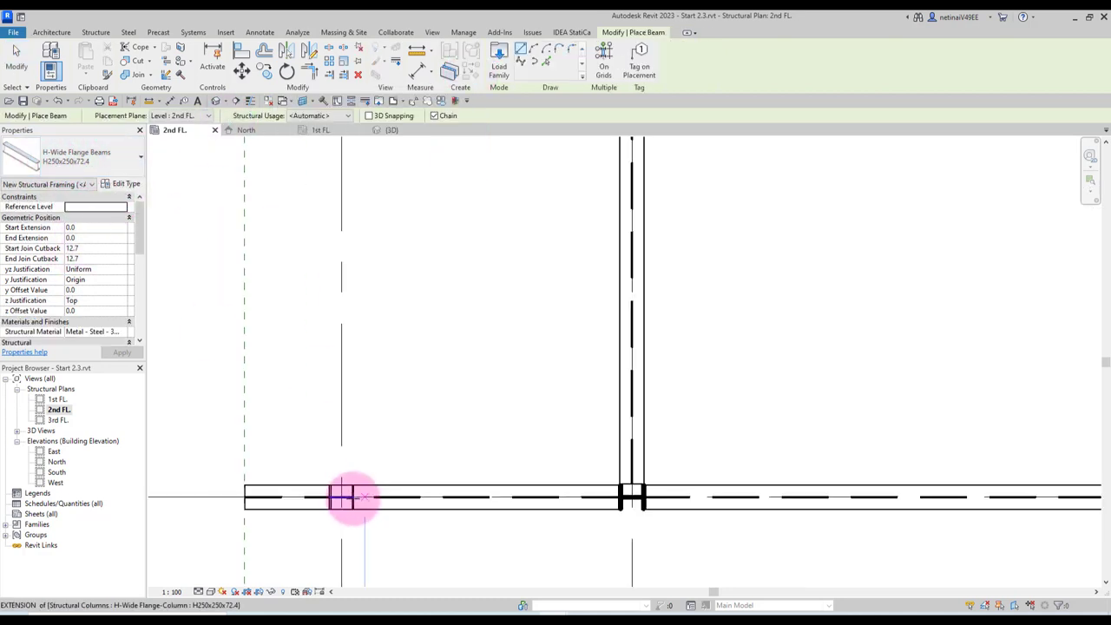
click(341, 497)
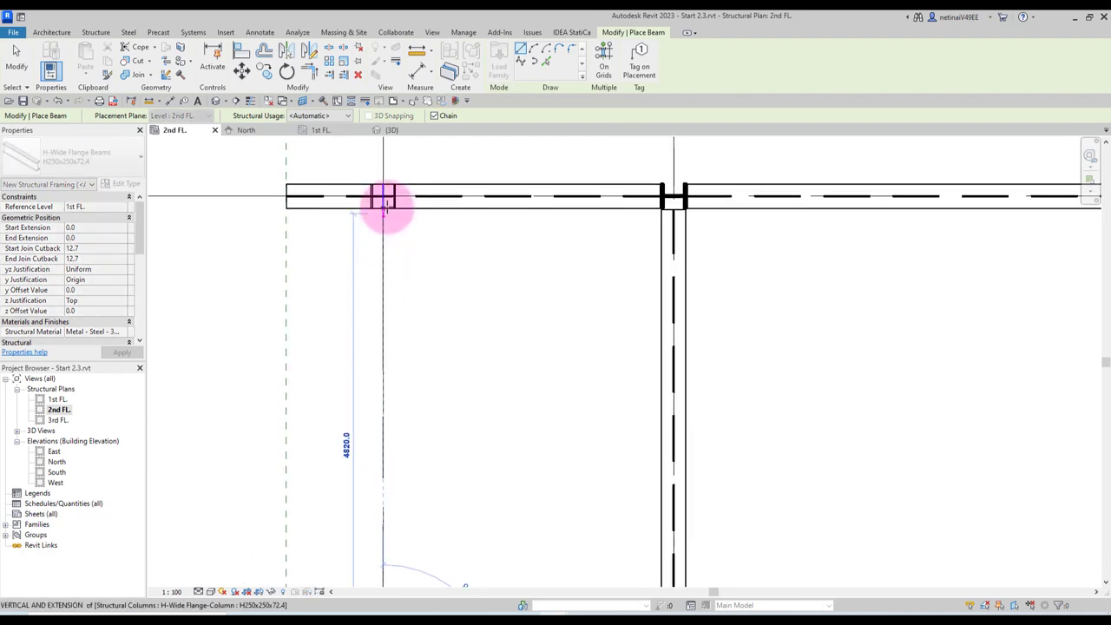
click(383, 198)
key(Escape)
key(Escape)
scroll(422, 278, down, 2)
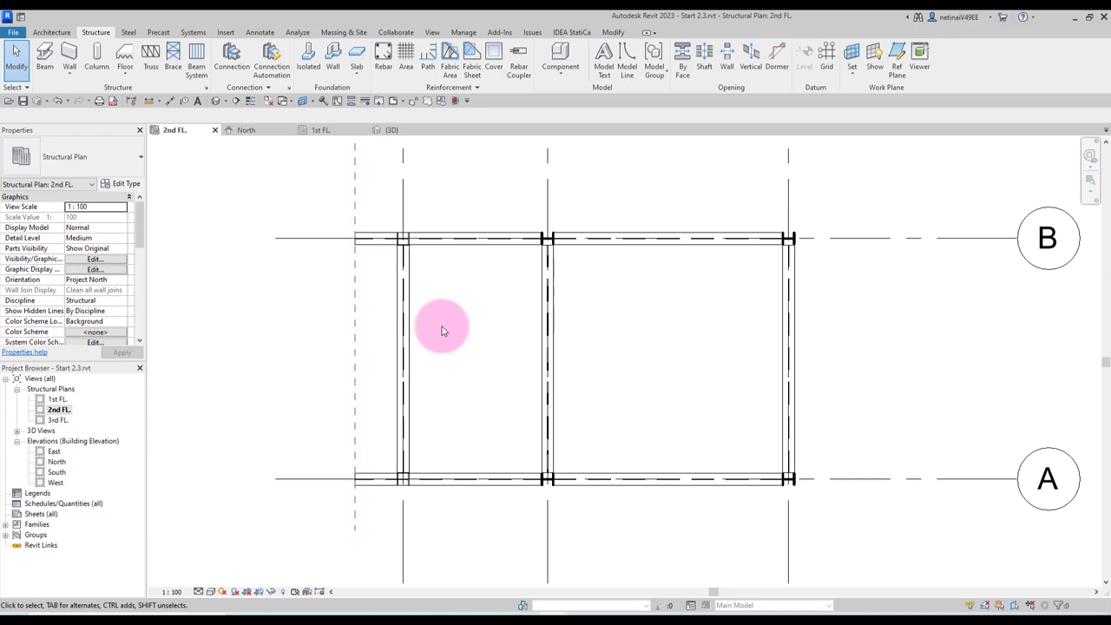
Step: Place a same-type beam (BM) along the reference plane from grid A to grid B
click(405, 312)
scroll(360, 478, up, 2)
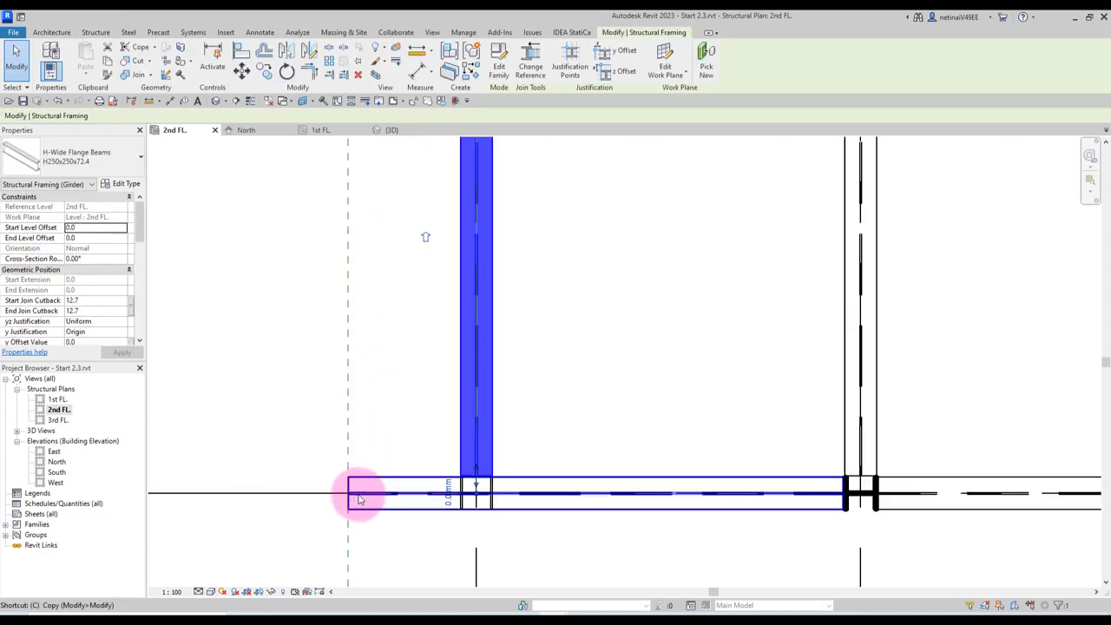
key(b)
key(m)
click(351, 490)
scroll(350, 491, down, 2)
middle_drag(350, 278, 339, 350)
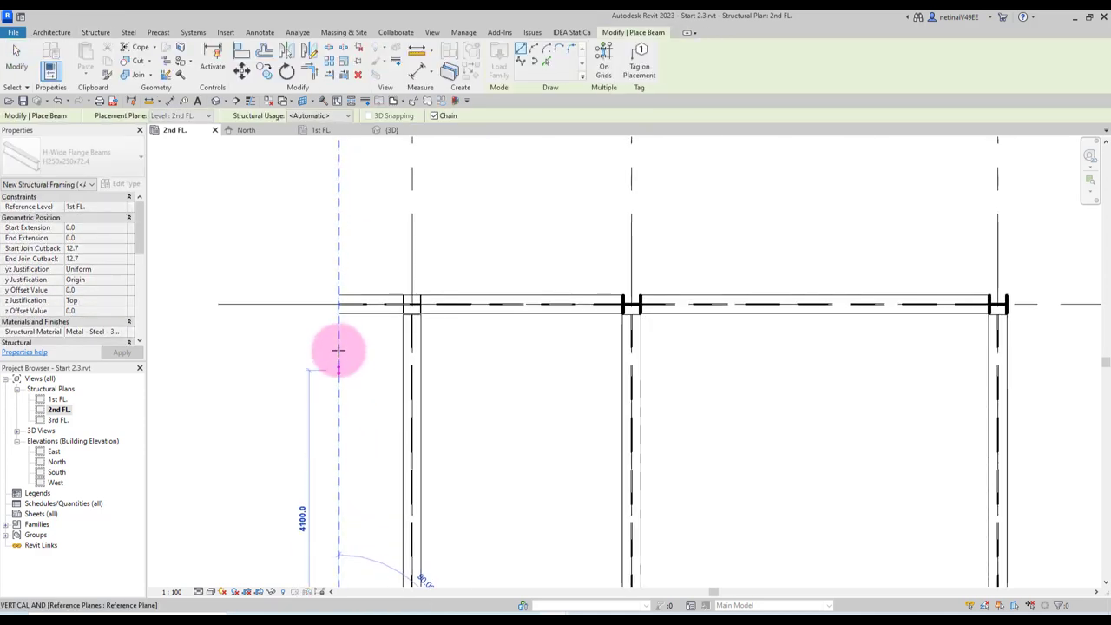
click(339, 304)
key(Escape)
key(Escape)
scroll(354, 339, down, 2)
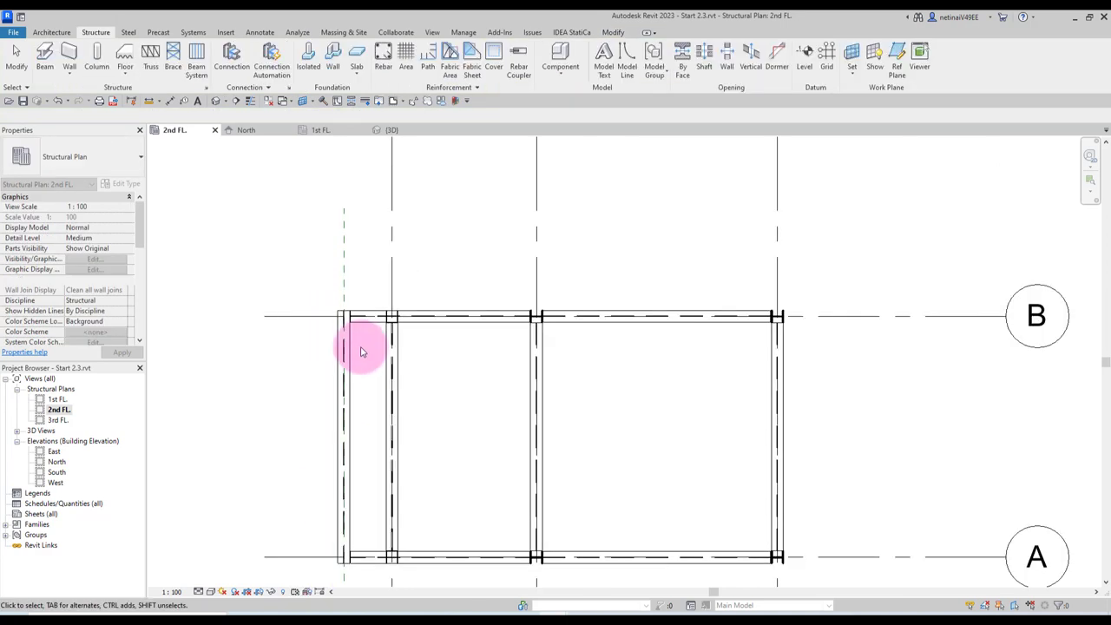
middle_drag(373, 379, 382, 348)
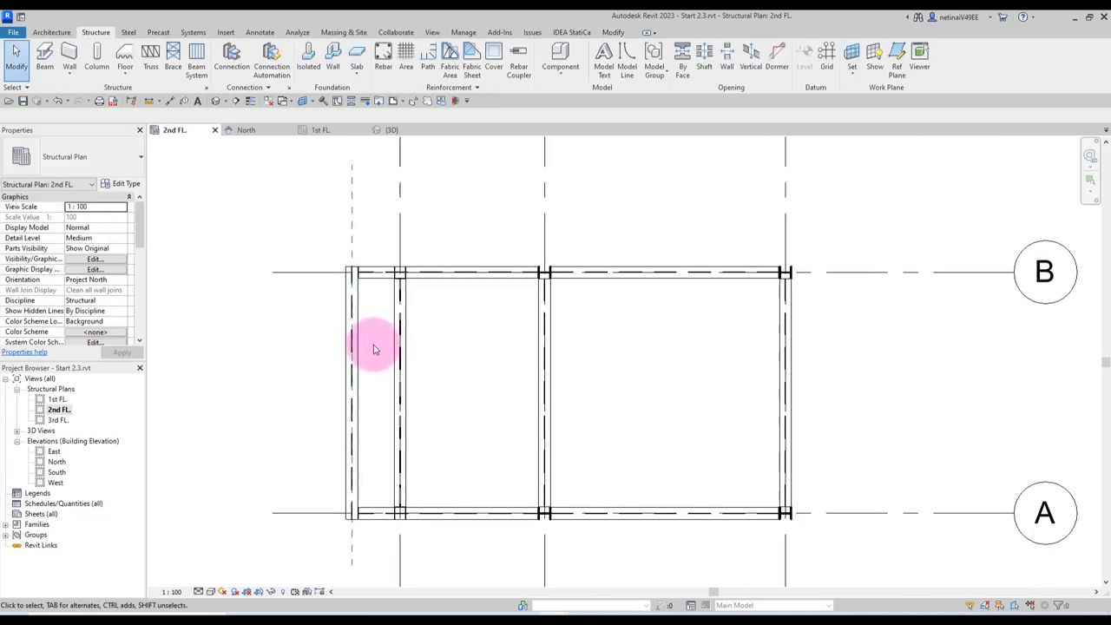
scroll(364, 286, up, 2)
scroll(365, 283, up, 2)
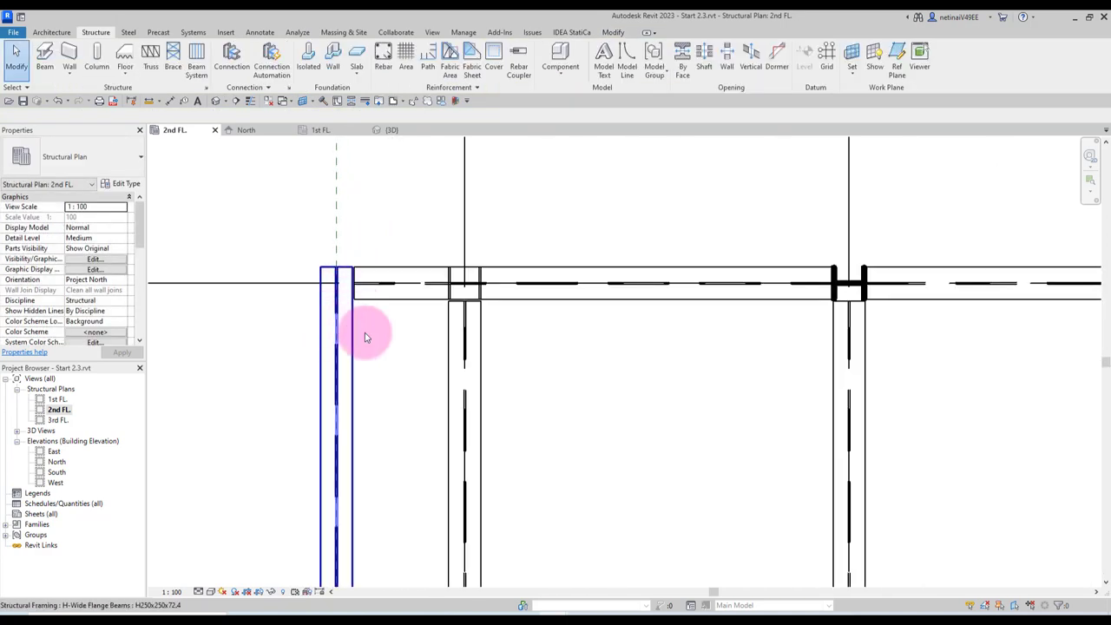
mouse_move(367, 308)
middle_down()
mouse_move(373, 422)
mouse_move(388, 342)
middle_up()
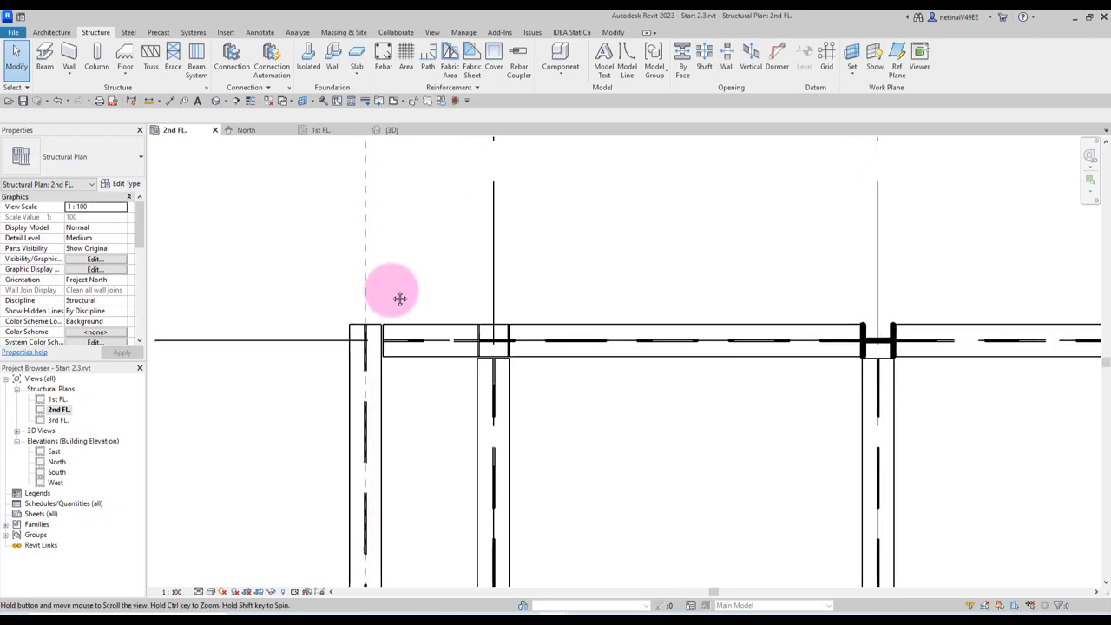
Step: Align the edge beam's outer face, not its centreline, onto the reference plane
key(l)
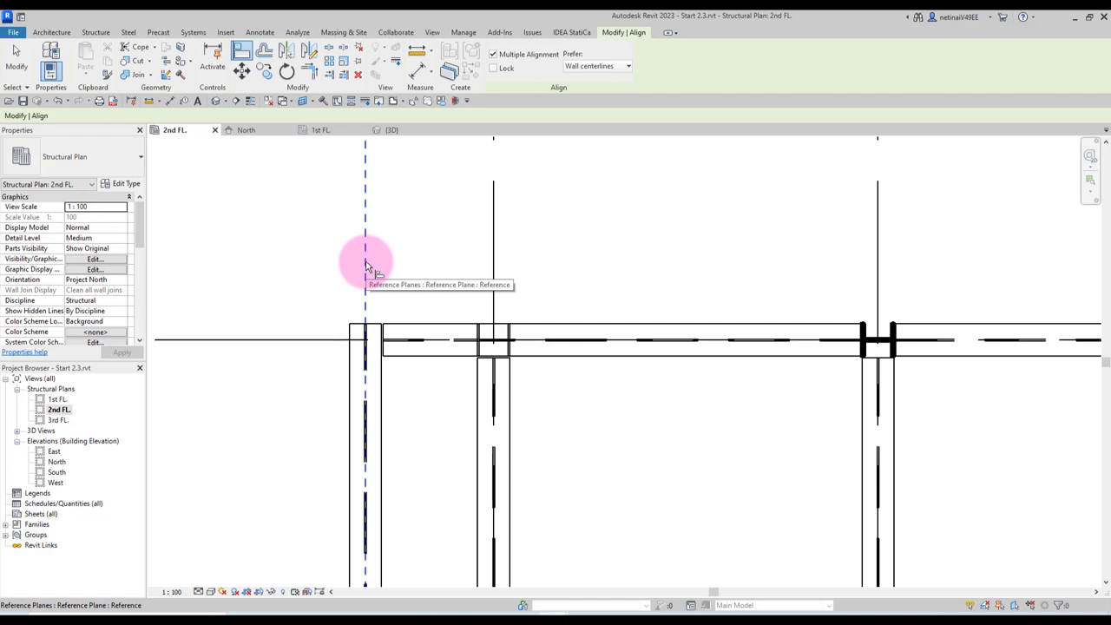
click(353, 420)
scroll(432, 337, down, 2)
scroll(423, 346, down, 1)
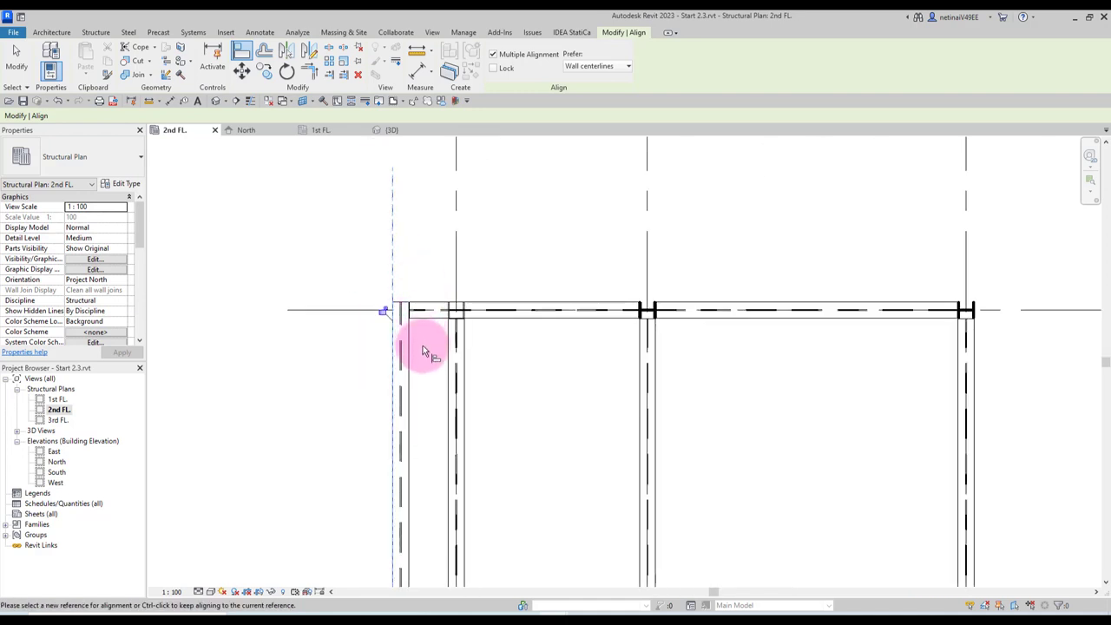
key(Escape)
key(Escape)
scroll(417, 347, up, 2)
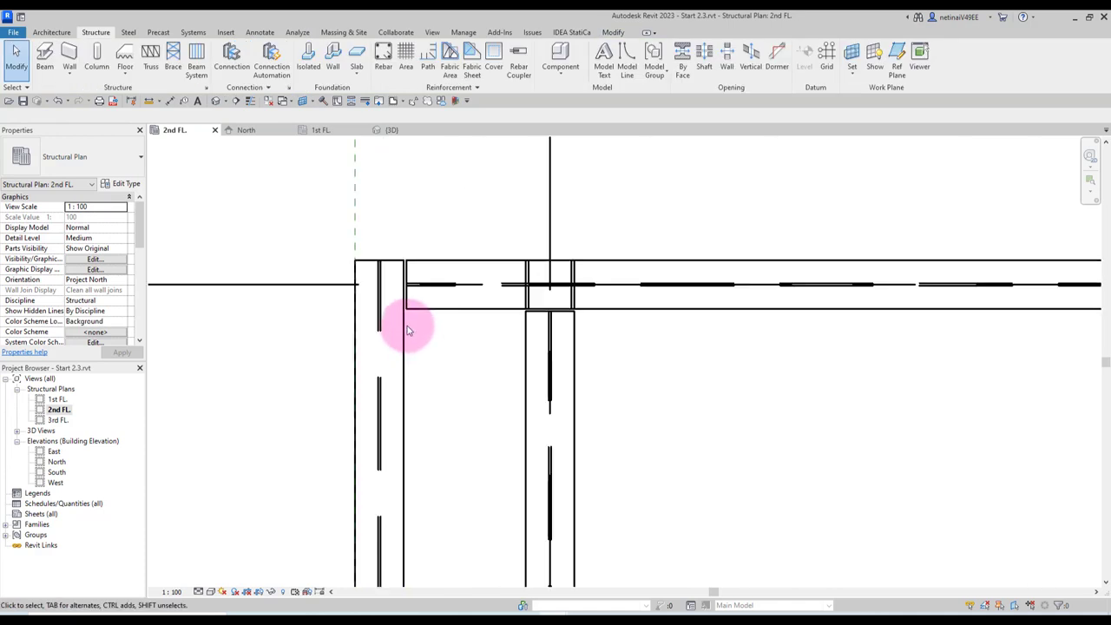
scroll(408, 330, down, 2)
ctrl+scroll(397, 303, up, 3)
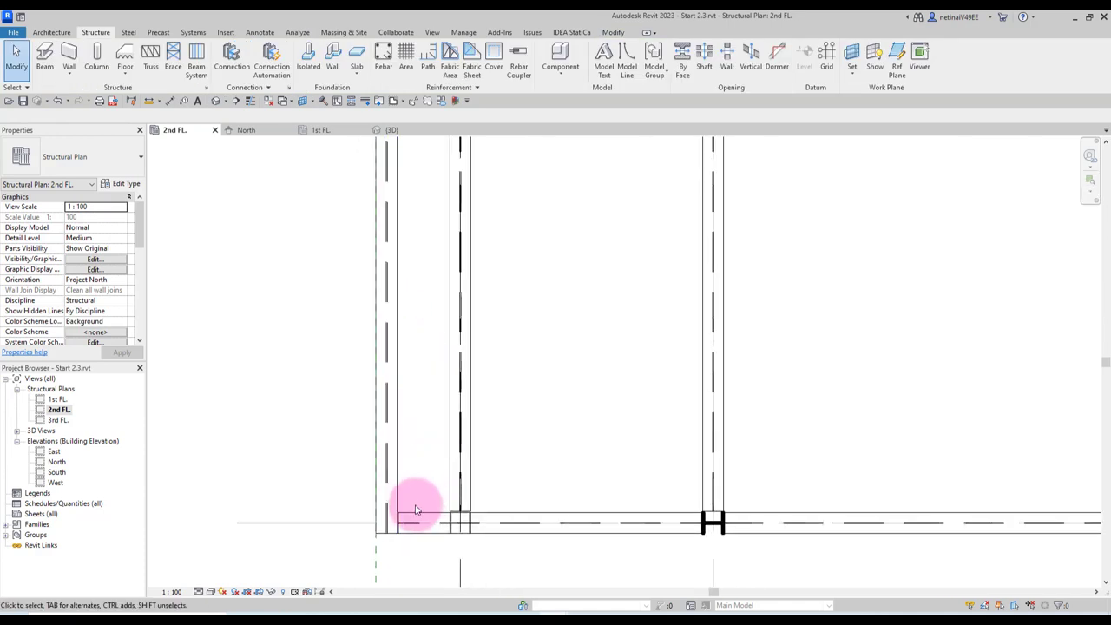
scroll(415, 510, up, 1)
middle_drag(429, 538, 372, 292)
scroll(382, 313, up, 2)
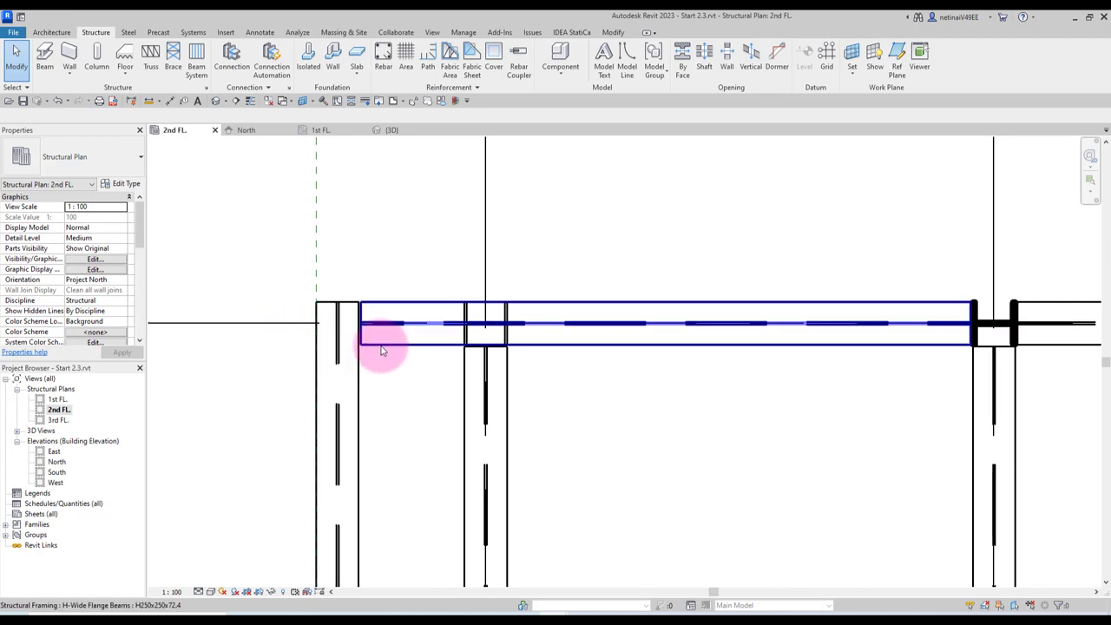
Step: Extend the grid B beam to the edge beam and trim the edge beam's end to meet it
click(382, 350)
scroll(340, 317, up, 1)
scroll(343, 330, up, 2)
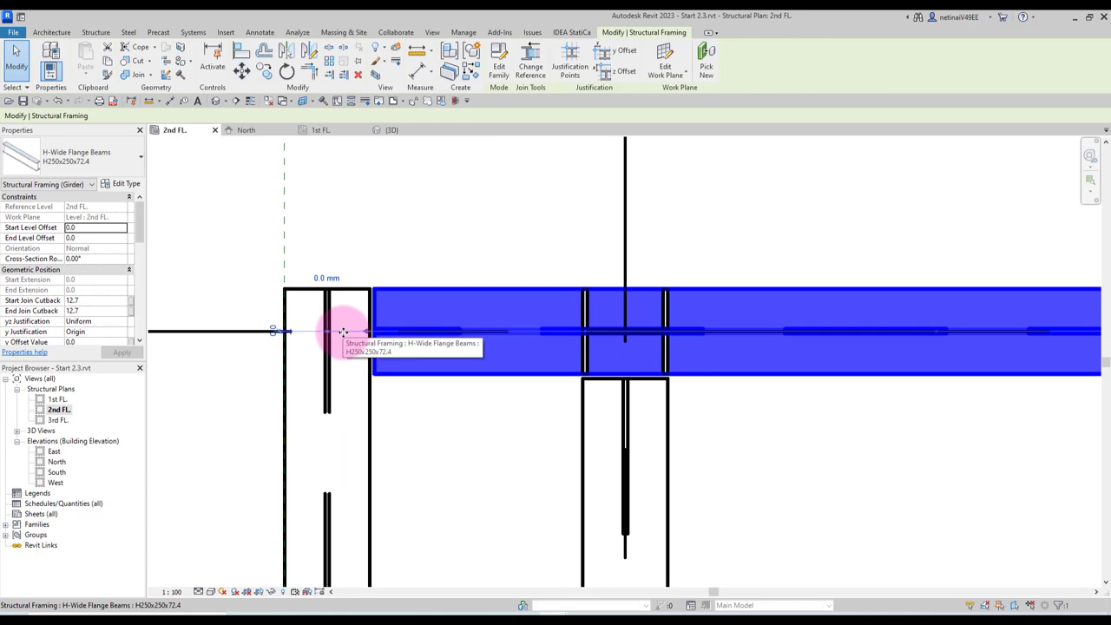
drag(367, 334, 287, 332)
click(399, 413)
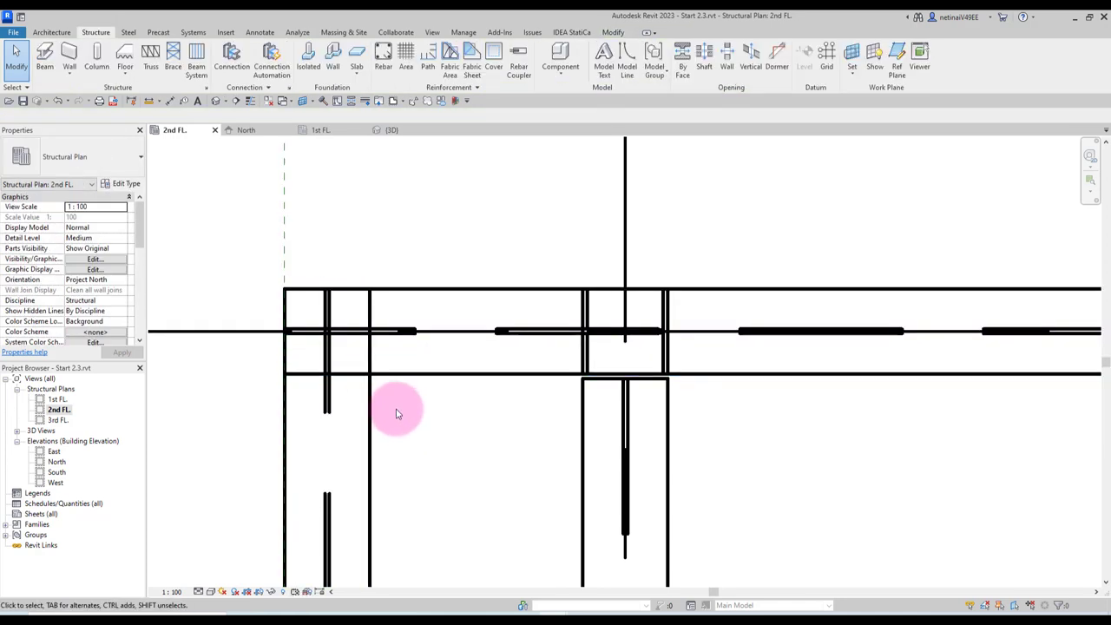
click(371, 406)
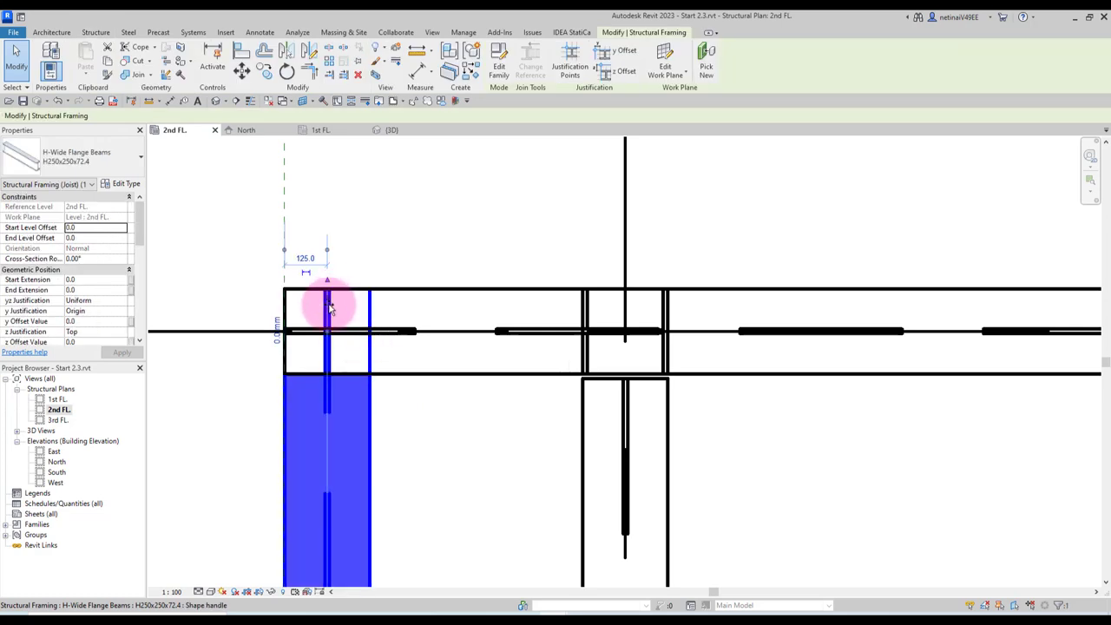
drag(330, 296, 327, 373)
click(408, 401)
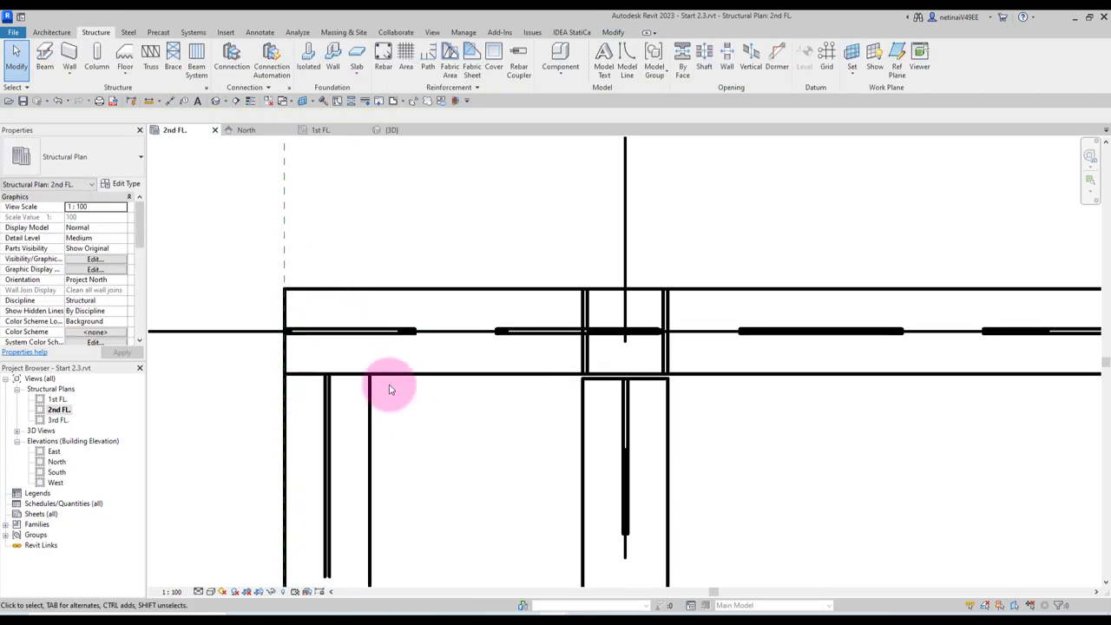
click(413, 379)
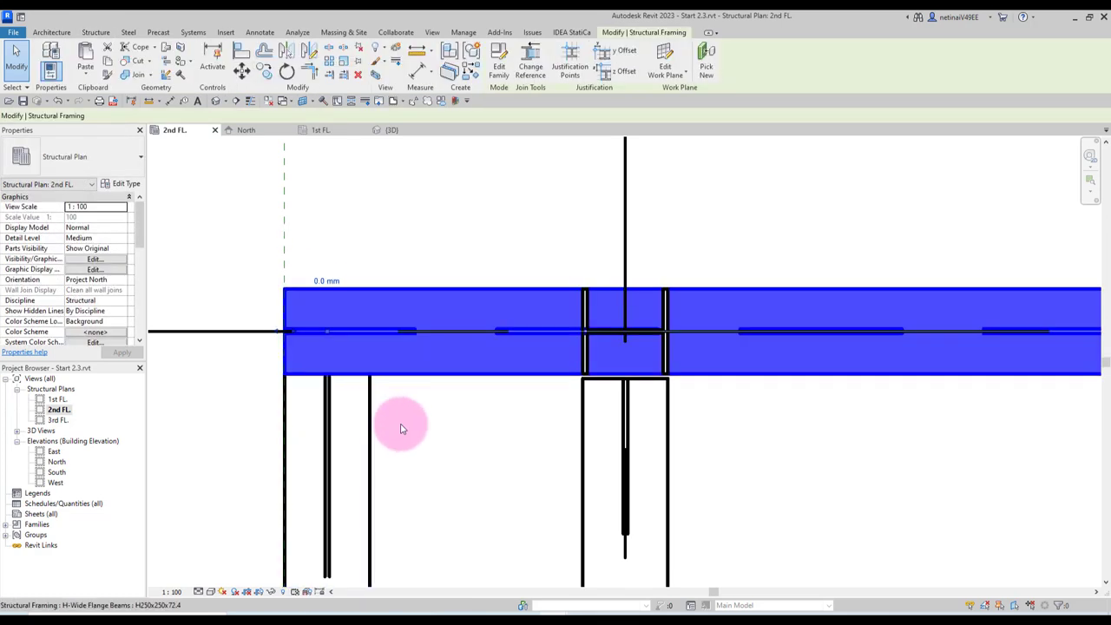
key(Escape)
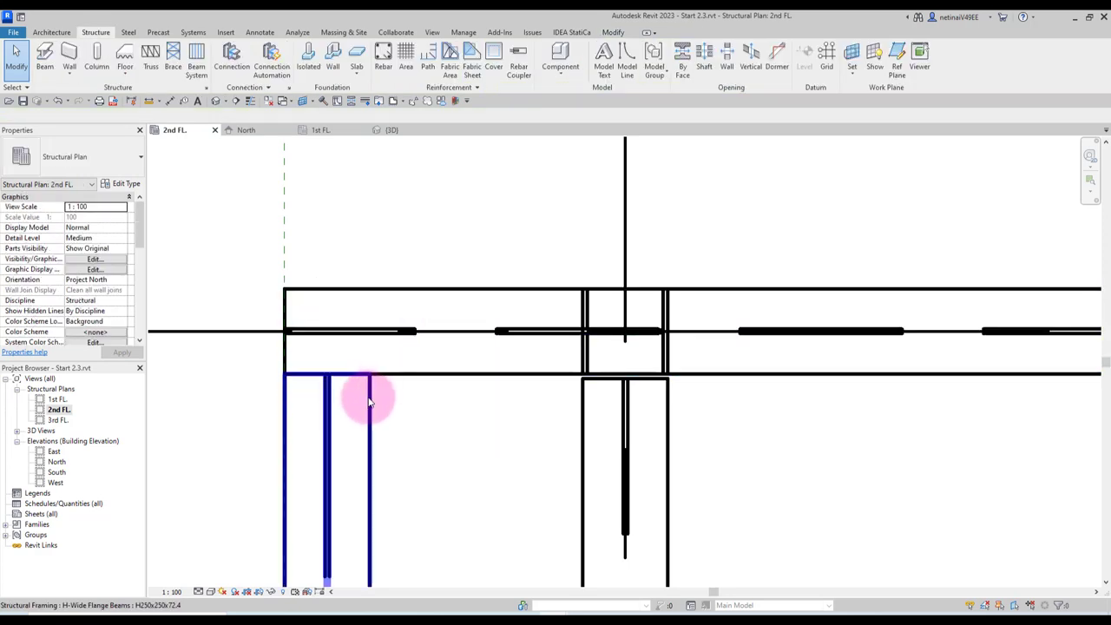
click(365, 392)
key(Escape)
Step: Extend the grid A beam to the edge beam and trim the edge beam's other end to it
scroll(441, 413, down, 2)
middle_drag(441, 416, 445, 341)
scroll(445, 341, up, 4)
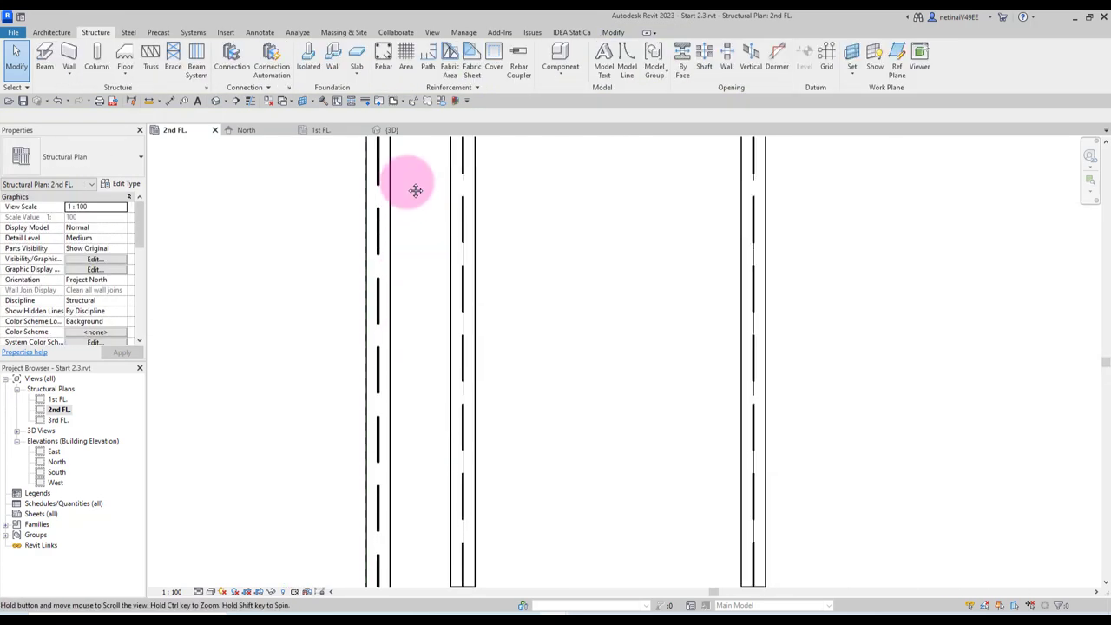
mouse_move(415, 186)
middle_down()
mouse_move(404, 280)
mouse_move(417, 359)
middle_up()
click(412, 376)
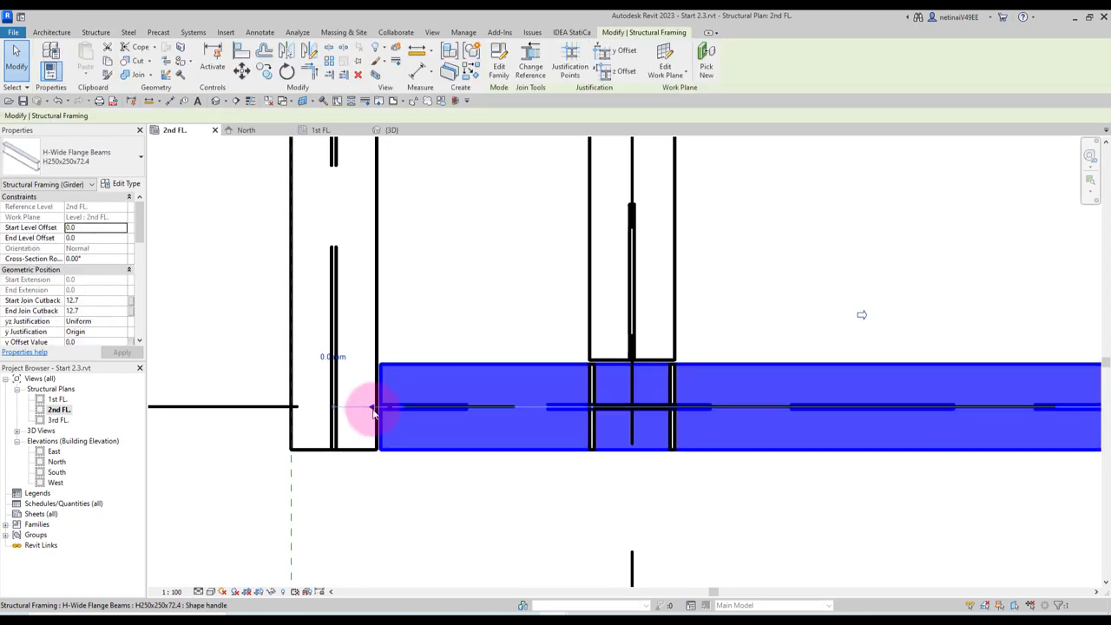
drag(365, 406, 291, 406)
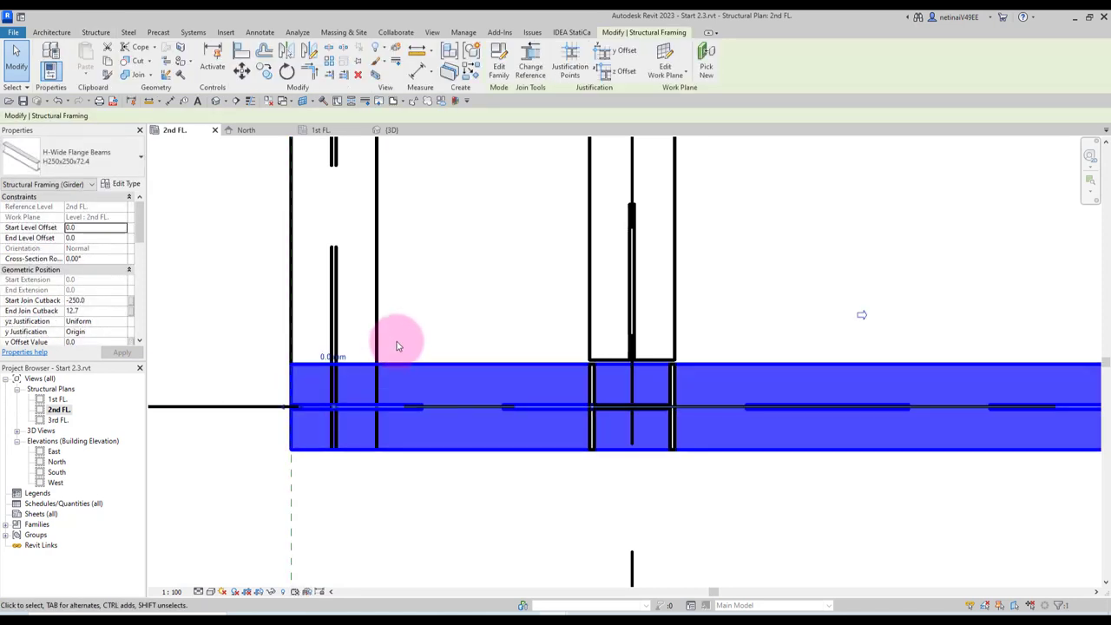
click(397, 341)
click(332, 430)
drag(334, 445, 337, 366)
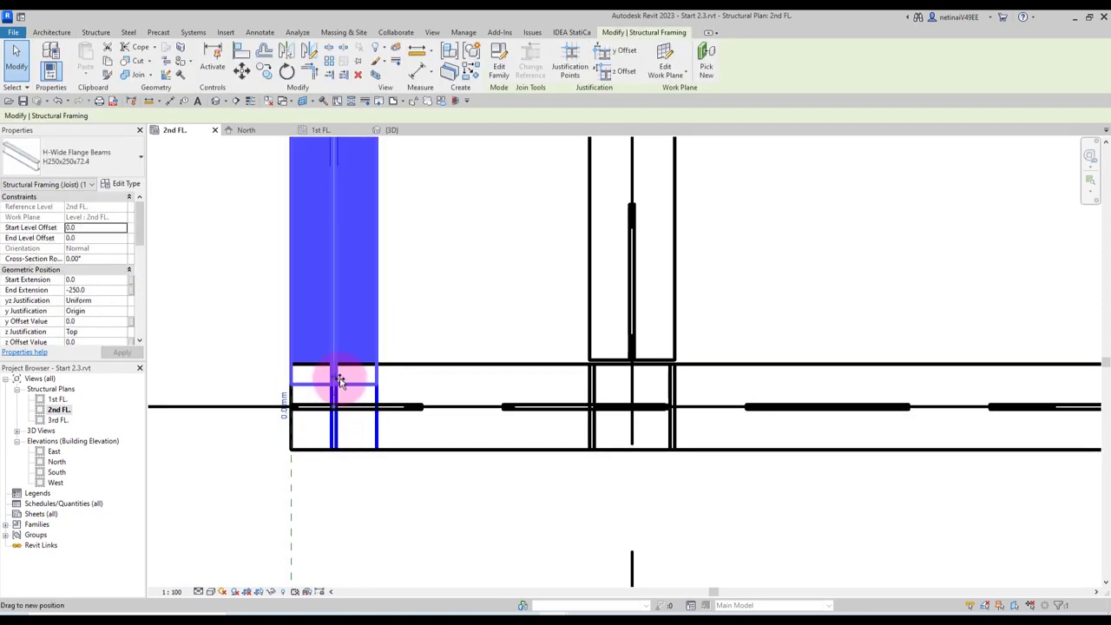
click(461, 303)
scroll(408, 365, down, 2)
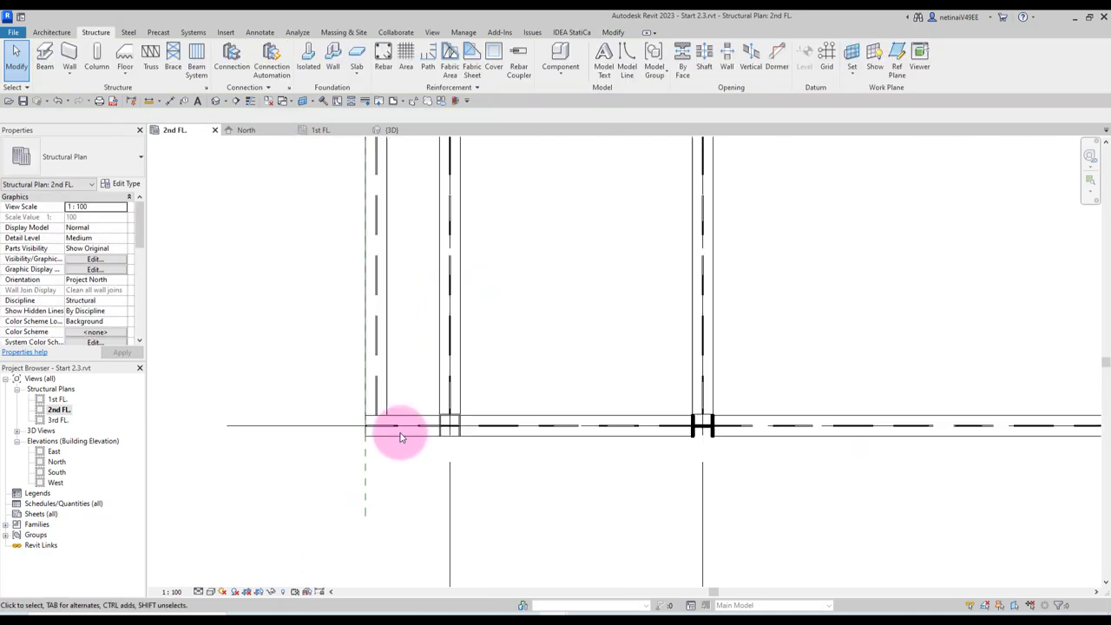
scroll(452, 391, down, 2)
scroll(539, 373, down, 1)
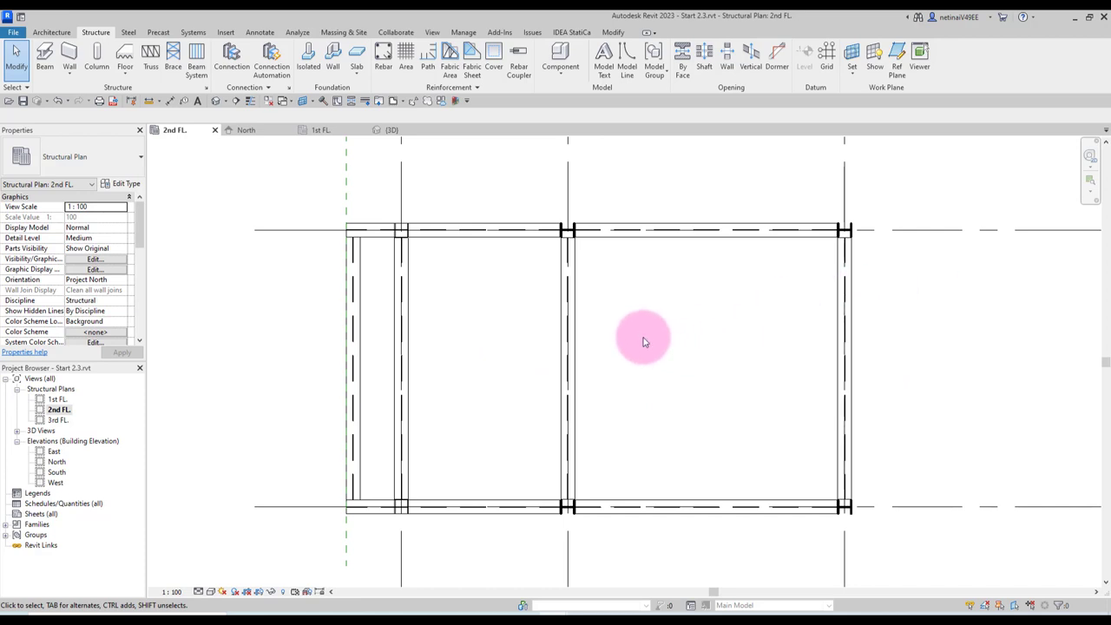
Step: Orbit the frame in the {3D} view to check it, then switch to the 1st FL. plan
scroll(634, 342, down, 1)
scroll(643, 334, down, 1)
scroll(616, 364, down, 1)
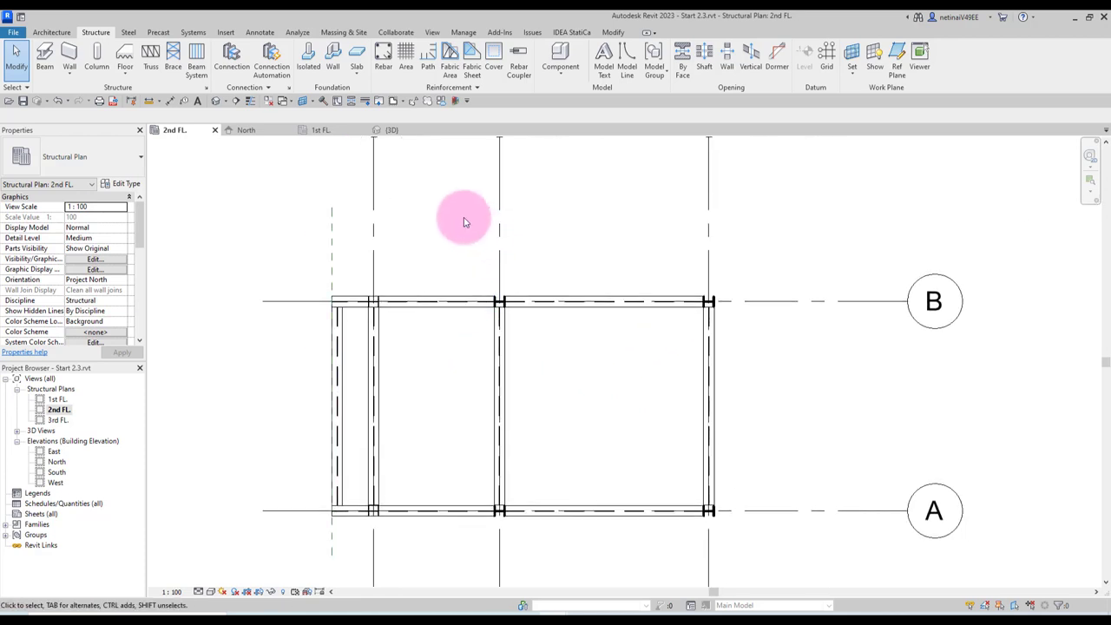
click(392, 129)
mouse_move(608, 281)
shift+middle_down()
mouse_move(702, 256)
mouse_move(828, 418)
shift+middle_up()
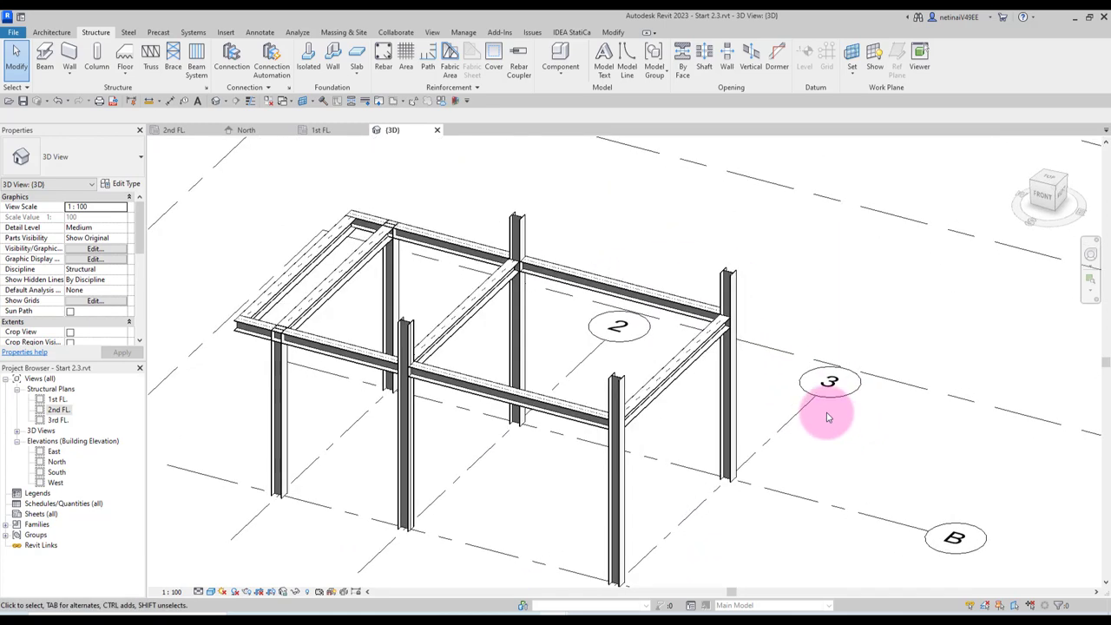
click(321, 129)
middle_drag(637, 350, 610, 384)
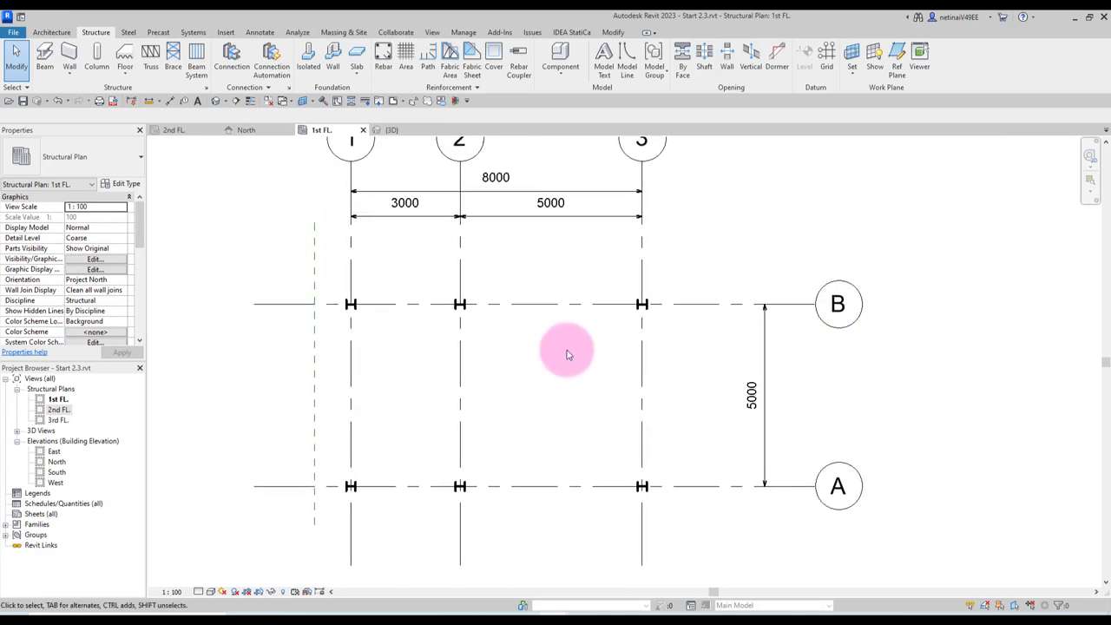
Step: Draw two vertical reference planes from grid B to grid A inside the grid 2–3 bay
key(p)
click(517, 267)
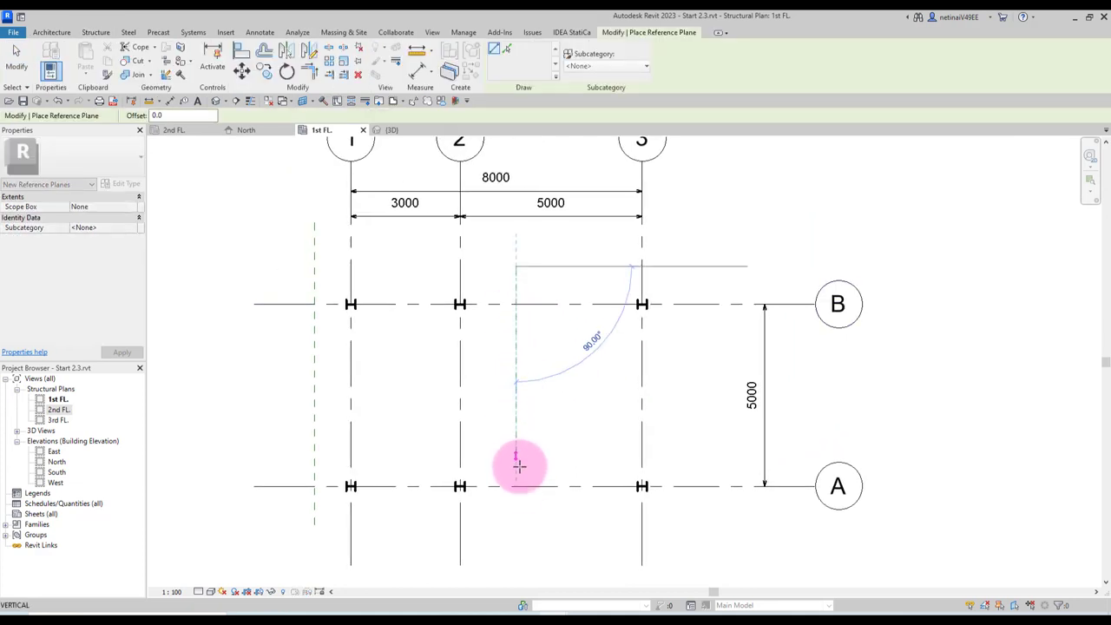
click(171, 129)
click(544, 257)
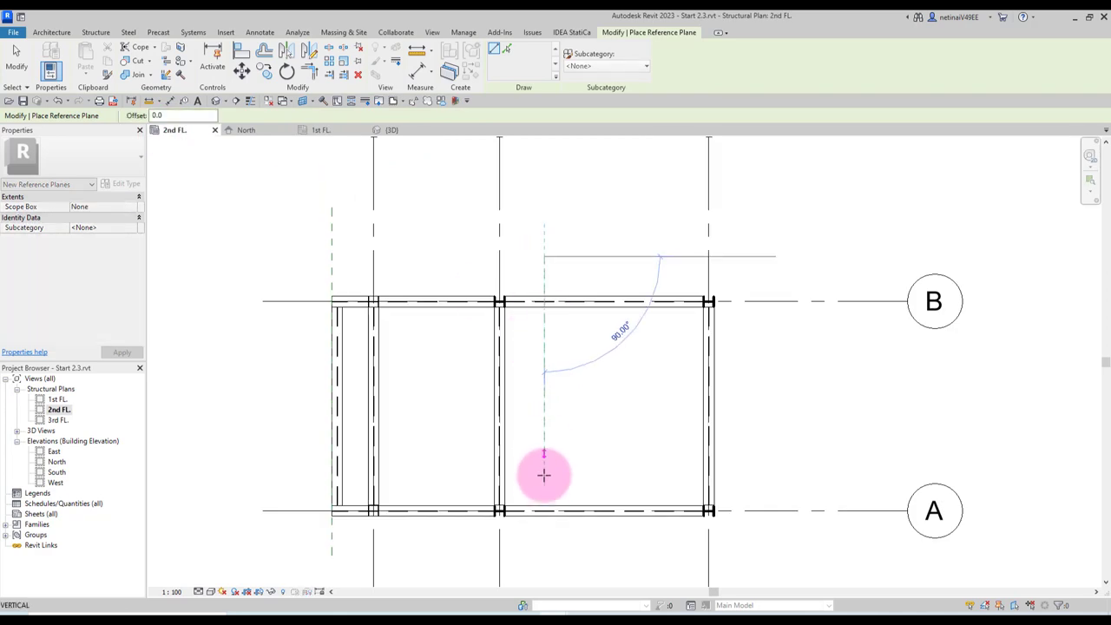
click(545, 534)
scroll(586, 356, up, 1)
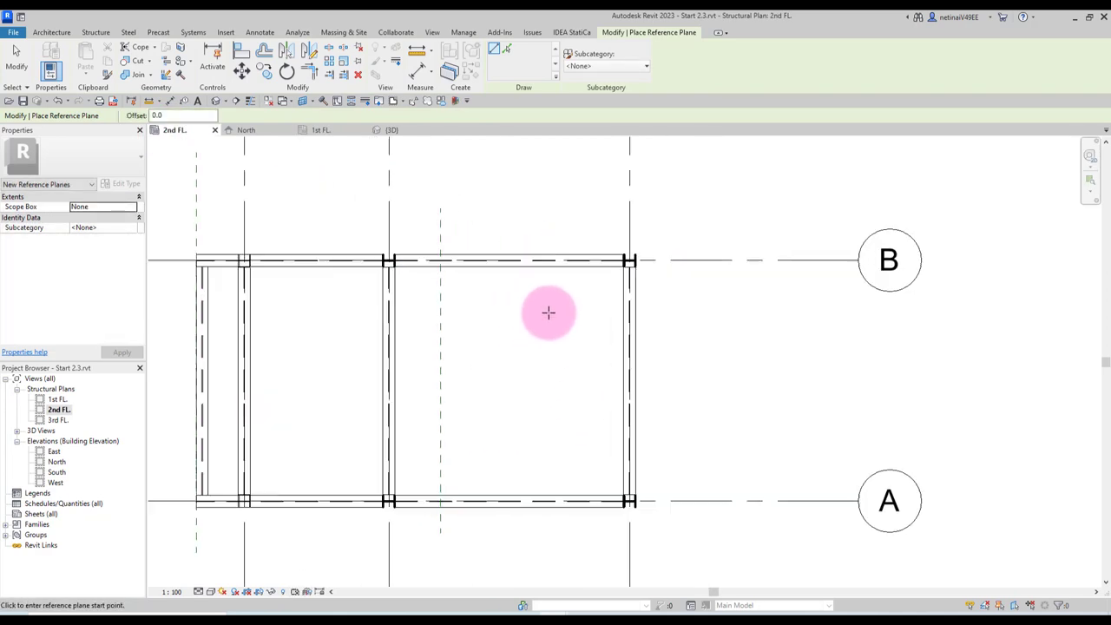
click(568, 207)
click(569, 518)
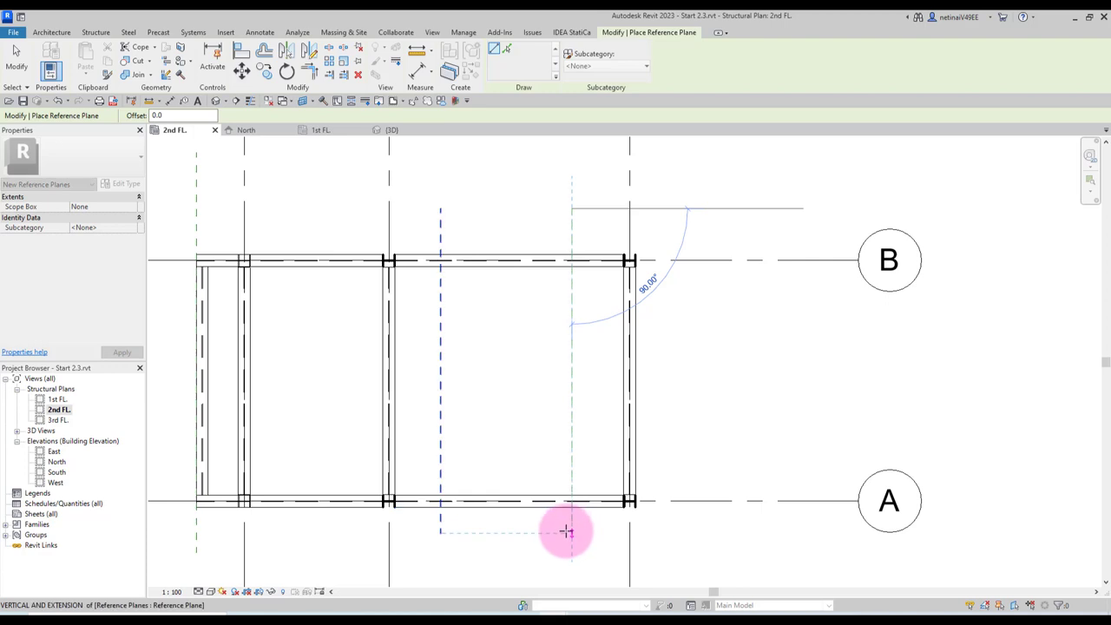
key(Escape)
key(Escape)
scroll(540, 404, up, 1)
scroll(532, 401, down, 1)
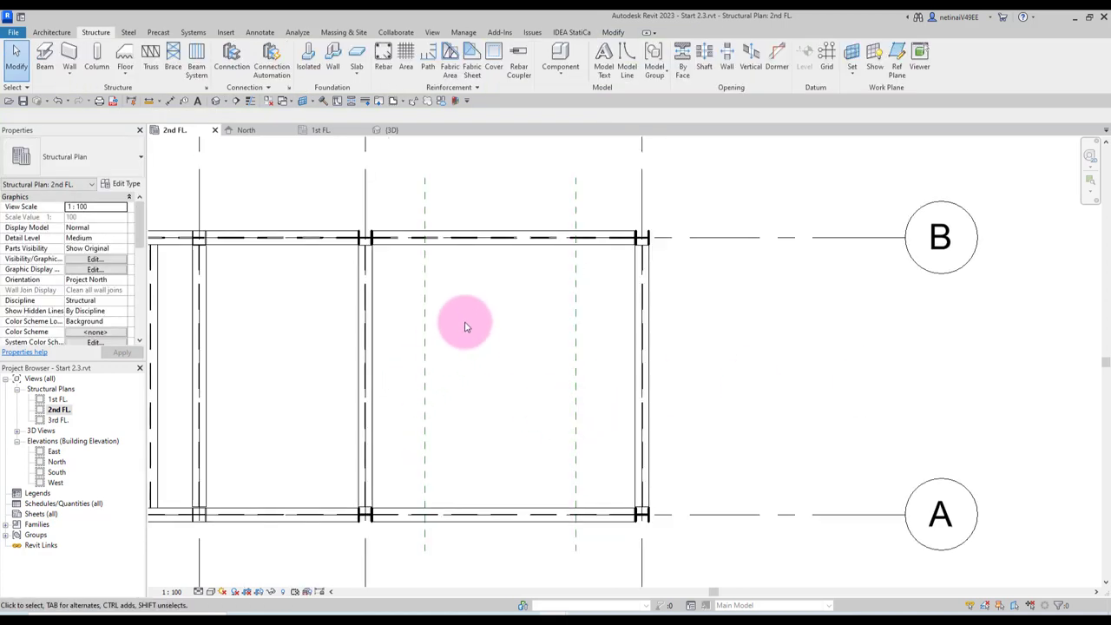
Step: Add aligned dimensions from the column to the left plane and from the right plane to grid 3
key(d)
key(i)
click(365, 187)
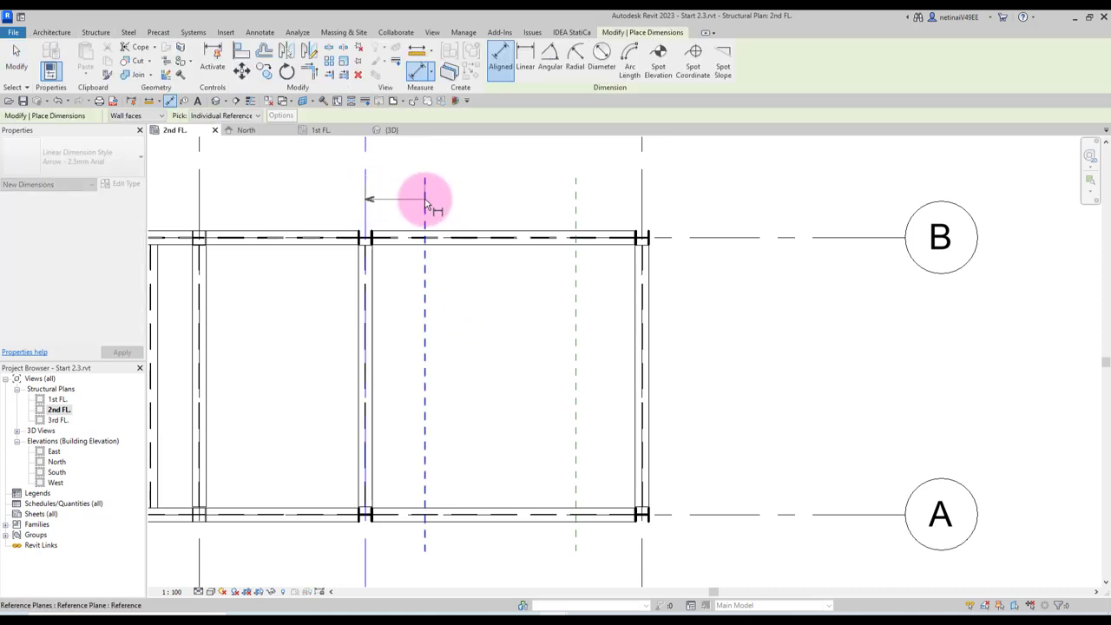
click(449, 203)
click(575, 199)
click(642, 205)
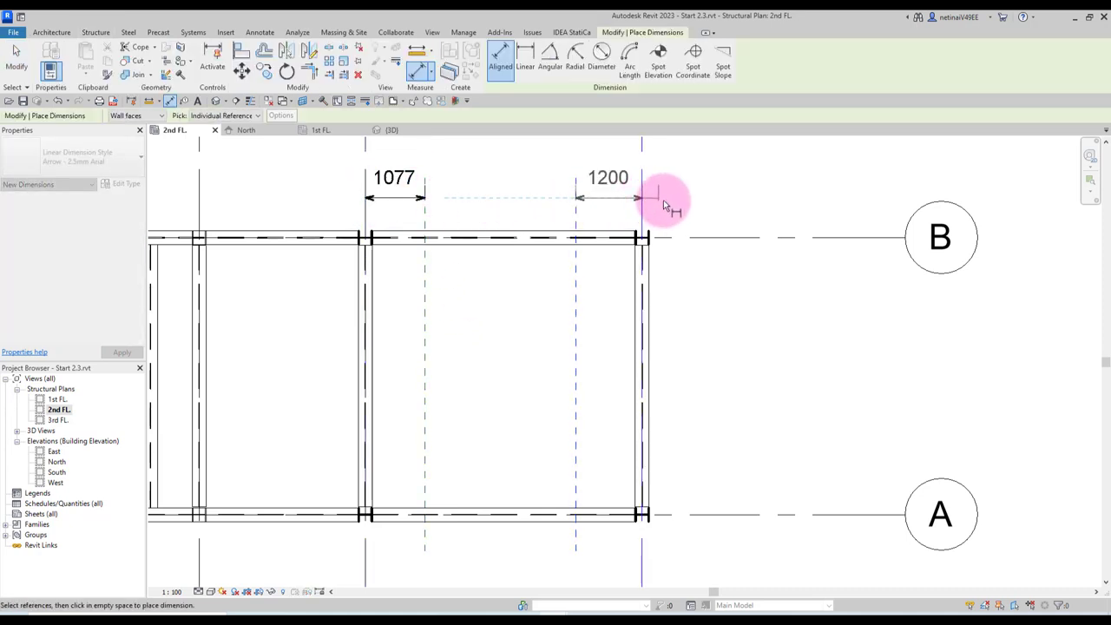
click(669, 205)
key(Escape)
key(Escape)
scroll(429, 211, up, 2)
scroll(476, 235, up, 1)
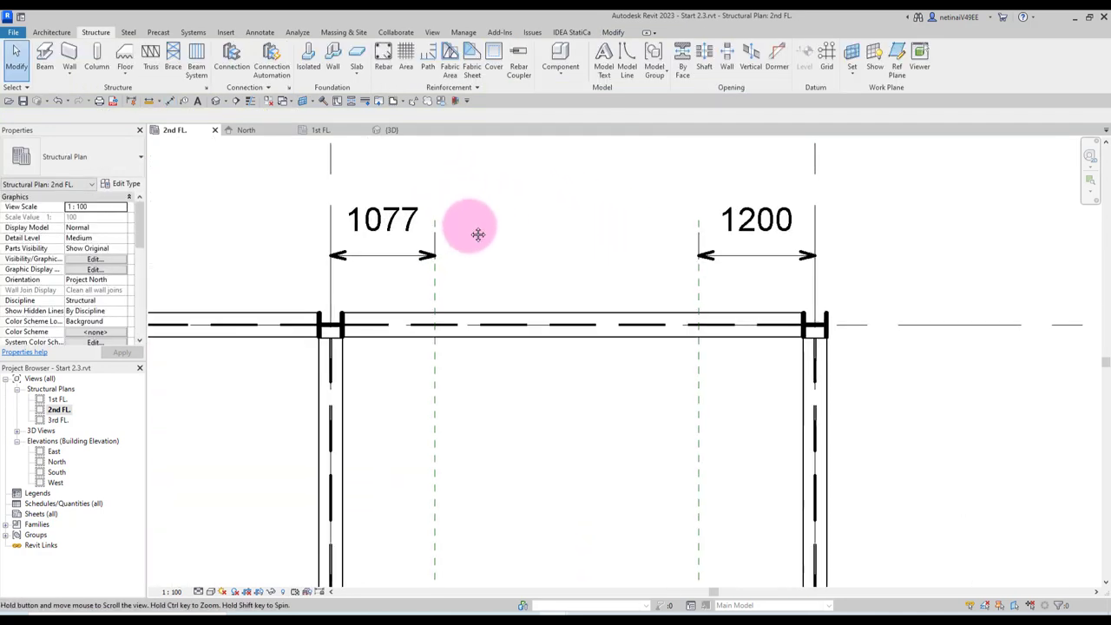
Step: Set the left and right reference planes each 1500 mm in from the bay's sides
click(437, 401)
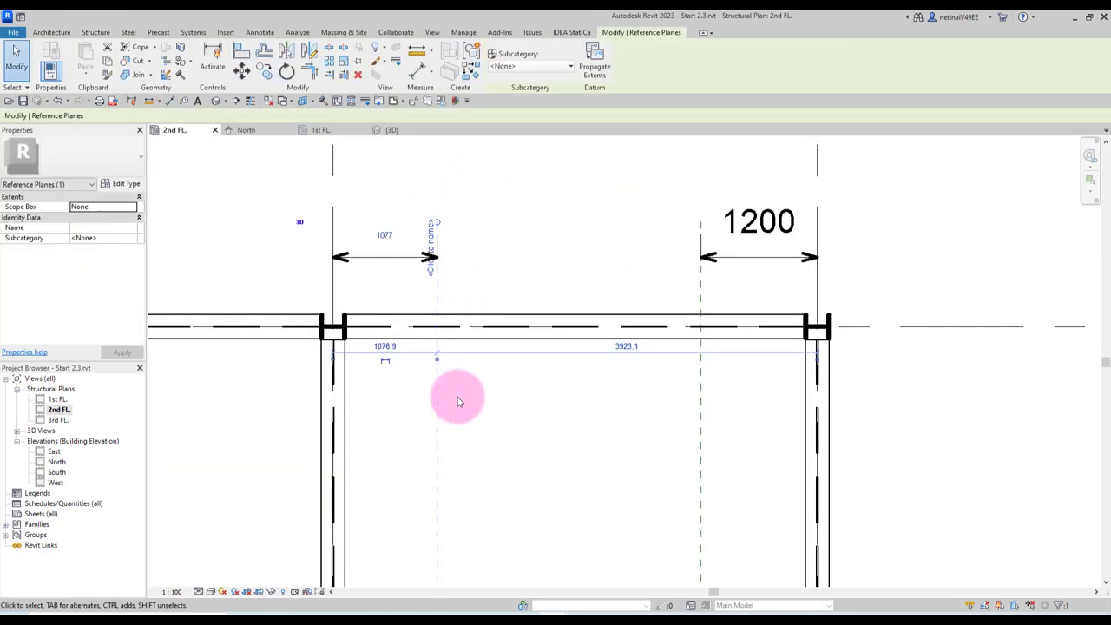
click(387, 235)
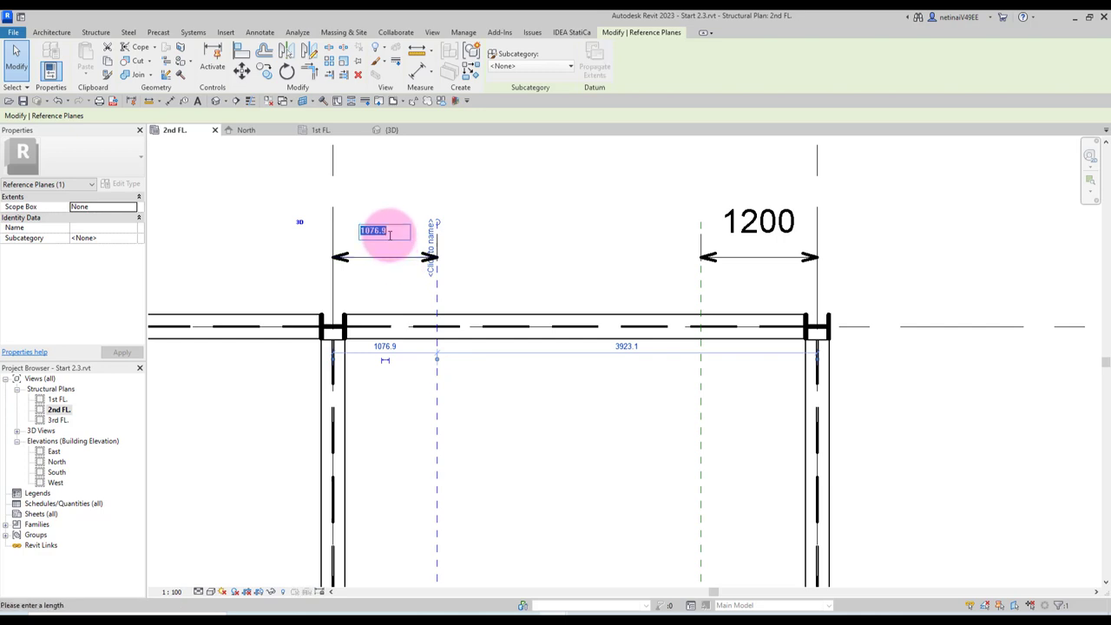
text(0)
key(Return)
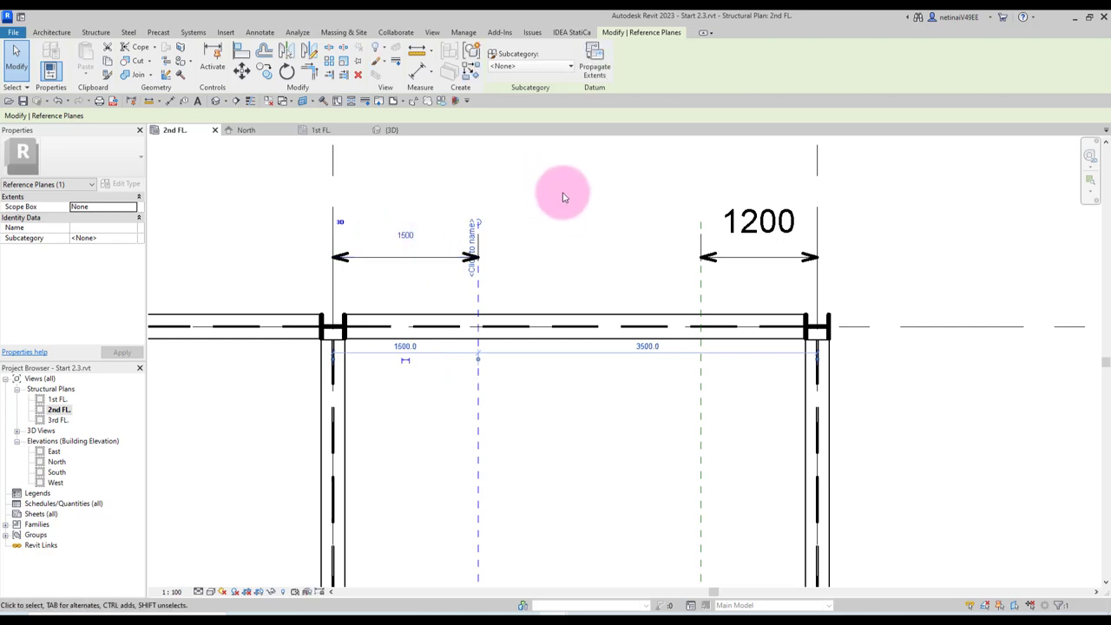
click(569, 196)
click(704, 441)
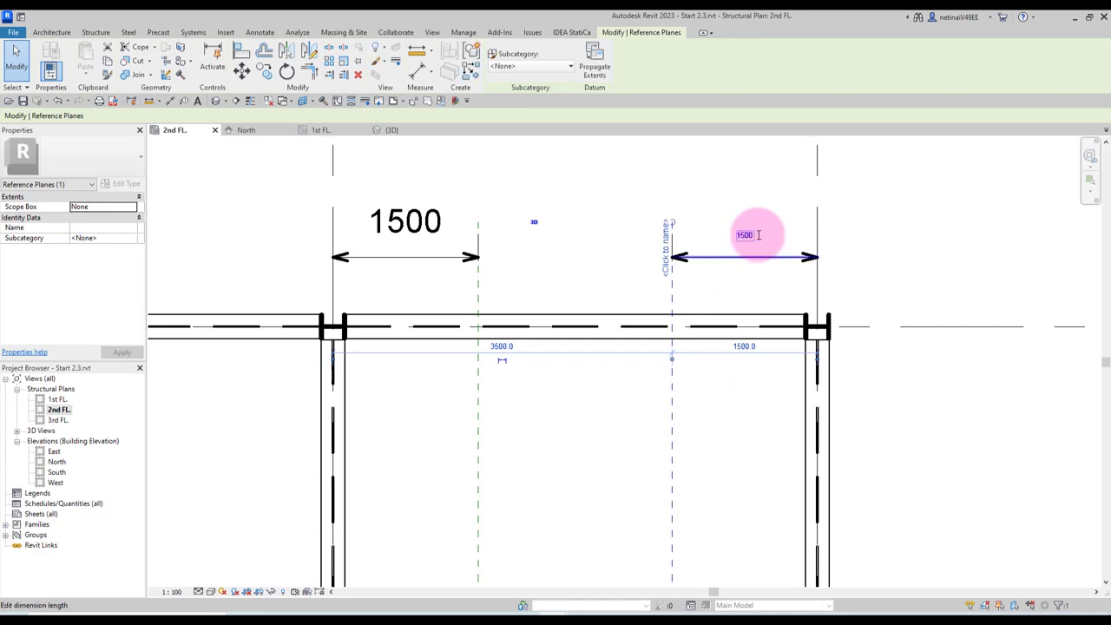
key(Return)
click(568, 208)
scroll(565, 208, down, 3)
scroll(590, 312, up, 1)
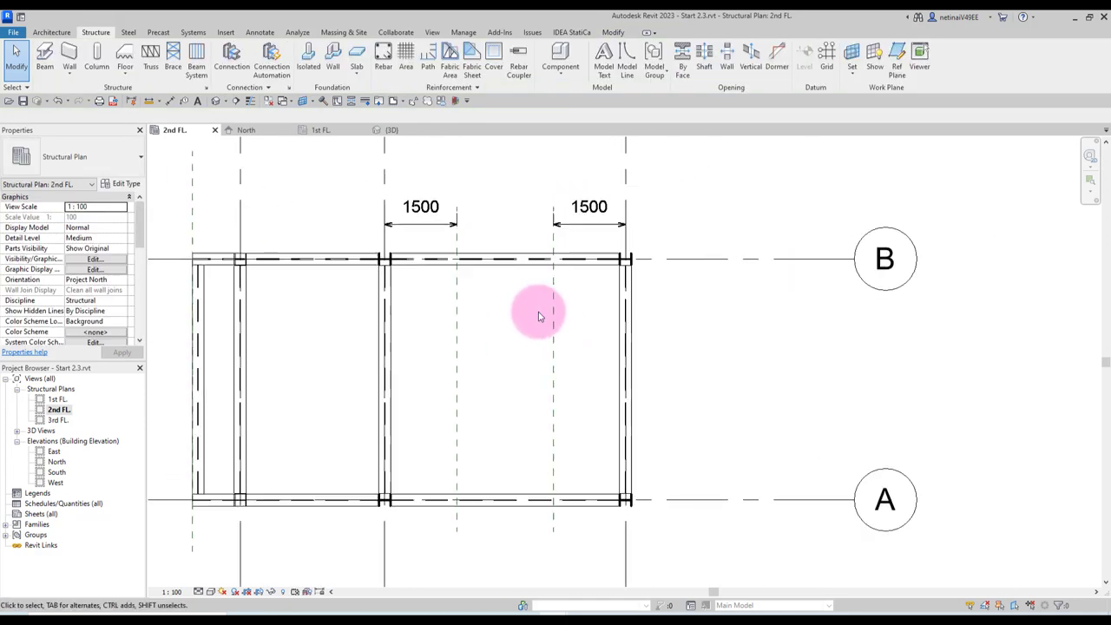
scroll(469, 310, up, 2)
middle_drag(435, 310, 516, 298)
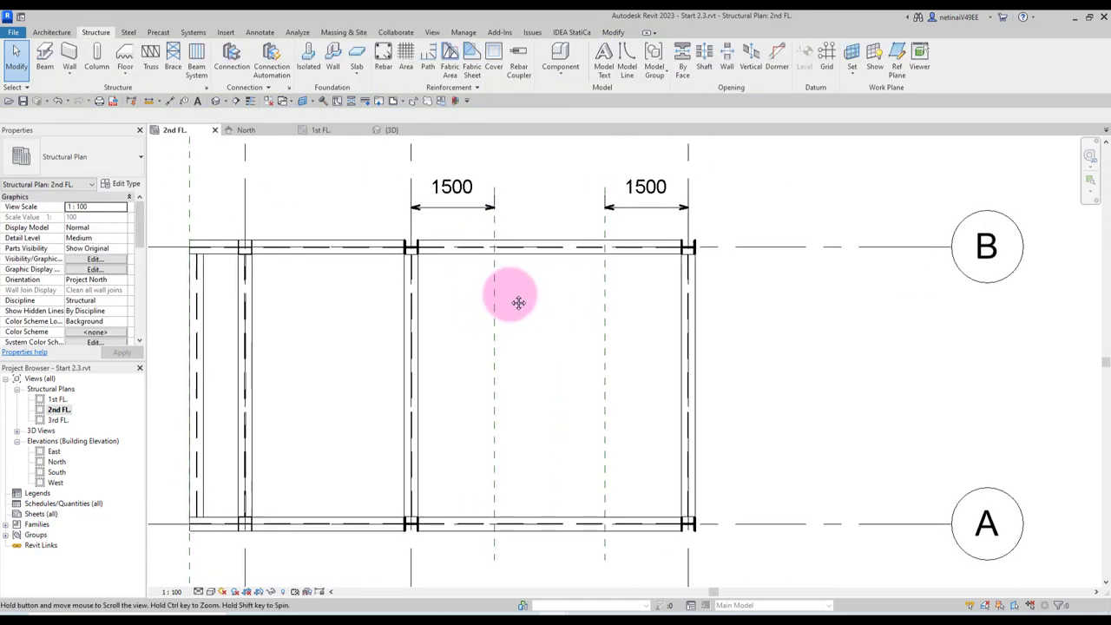
Step: Pick an existing H-wide flange beam and start Create Similar (CS) for that type
click(432, 295)
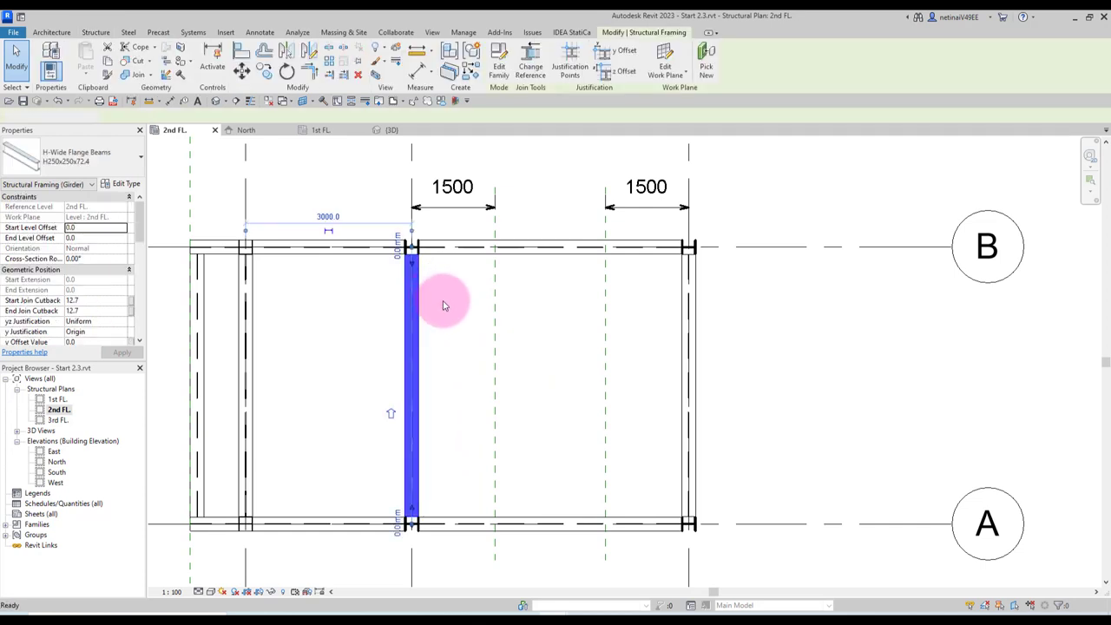
key(c)
key(s)
scroll(495, 250, up, 2)
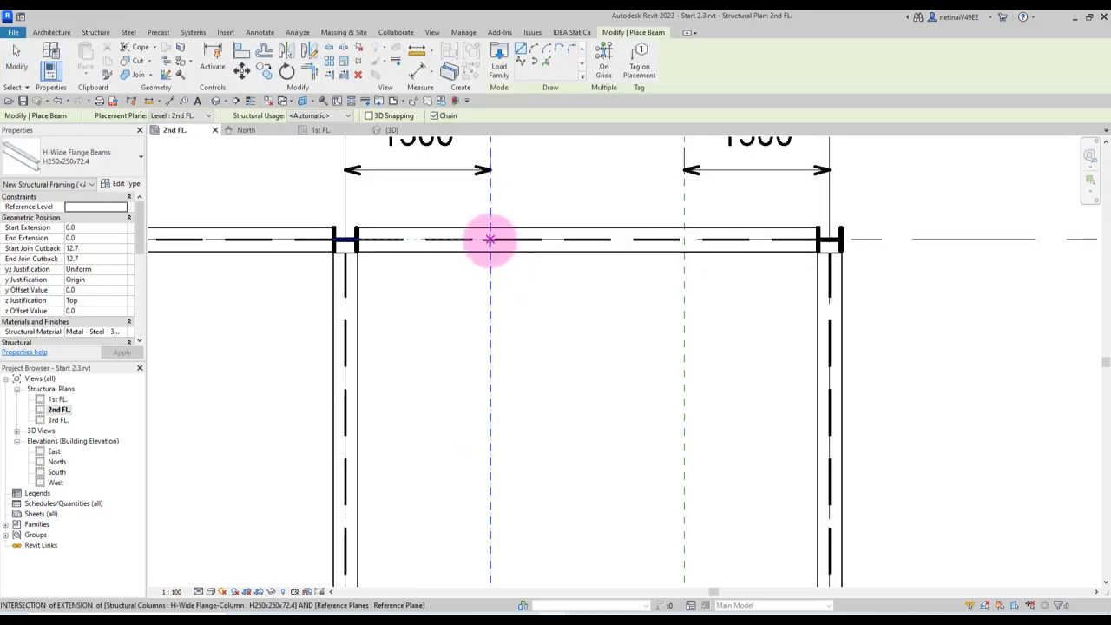
Step: Place two infill beams from grid B to grid A on the left and right 1500 mm planes
click(490, 240)
scroll(489, 248, down, 2)
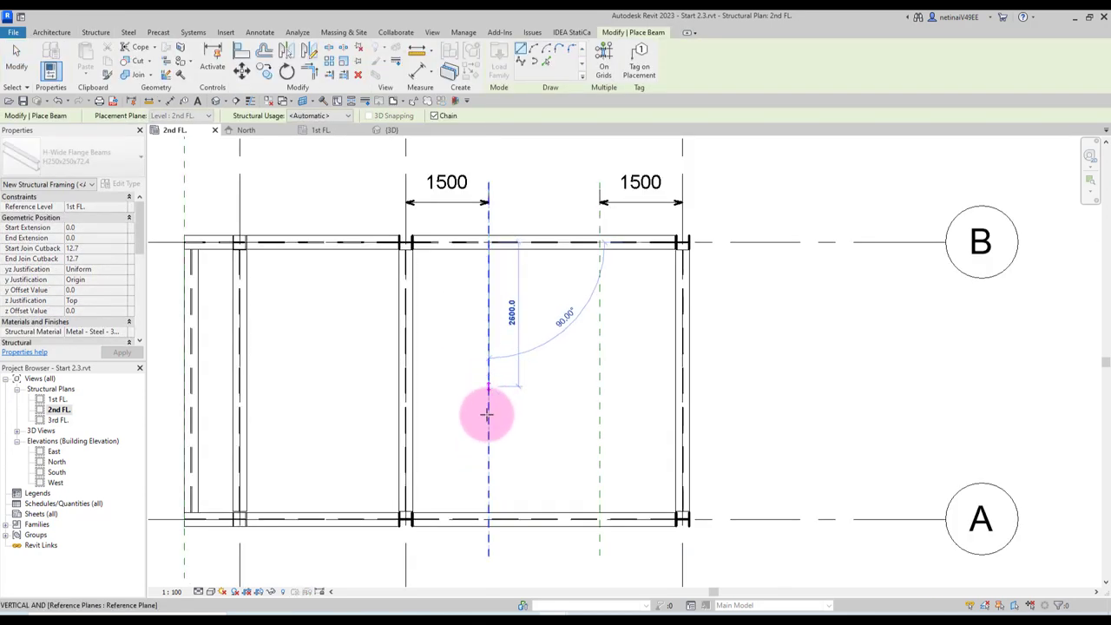
click(488, 520)
key(Escape)
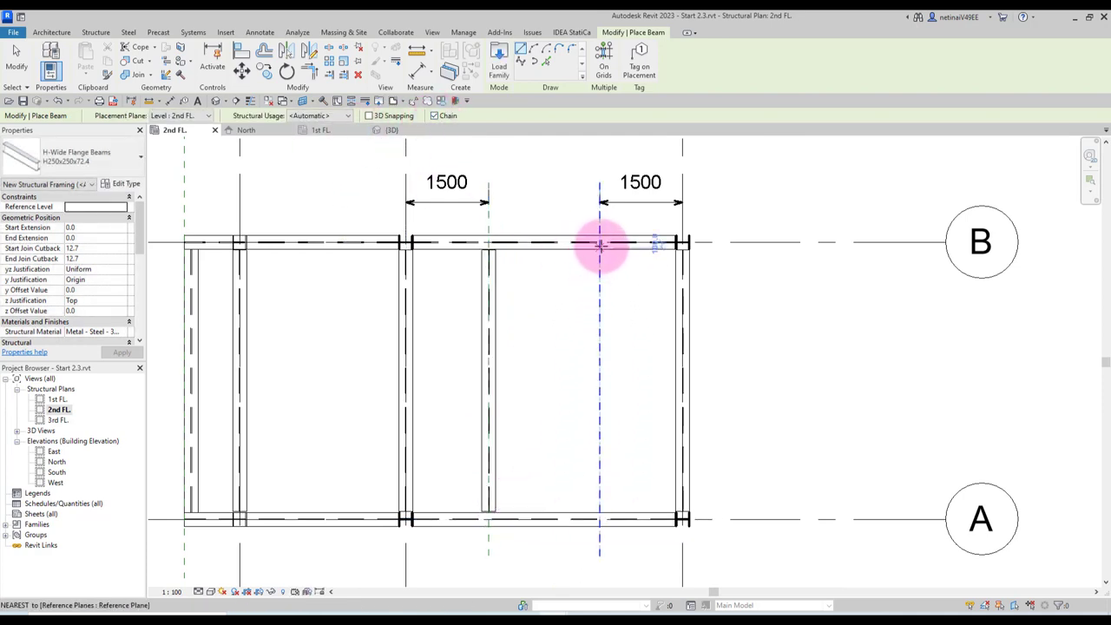
click(599, 241)
click(600, 515)
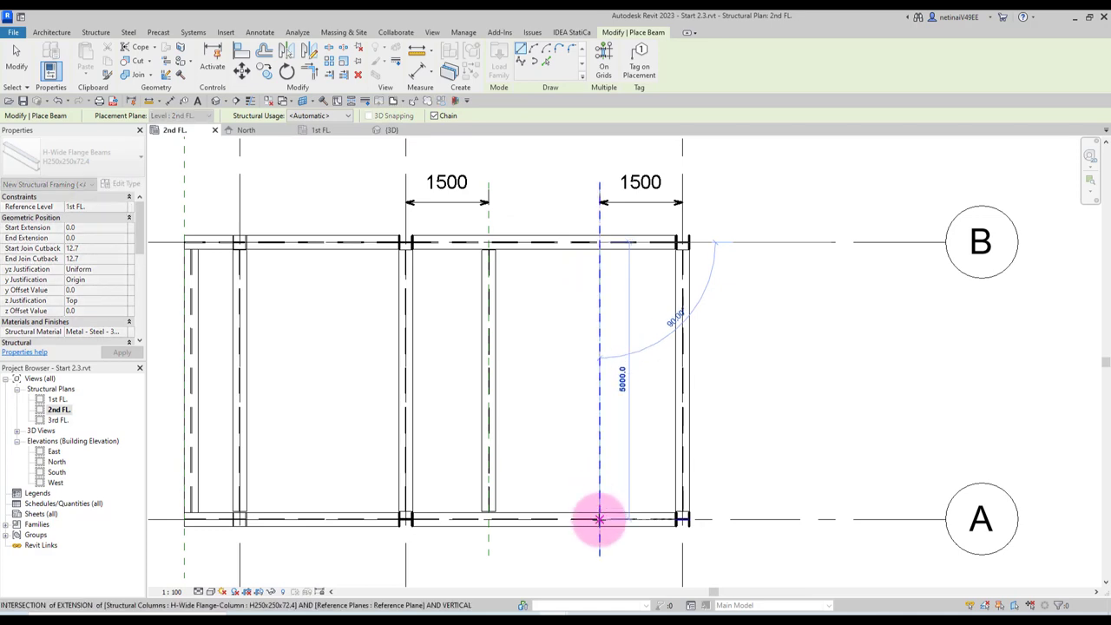
key(Escape)
key(Escape)
scroll(640, 424, down, 1)
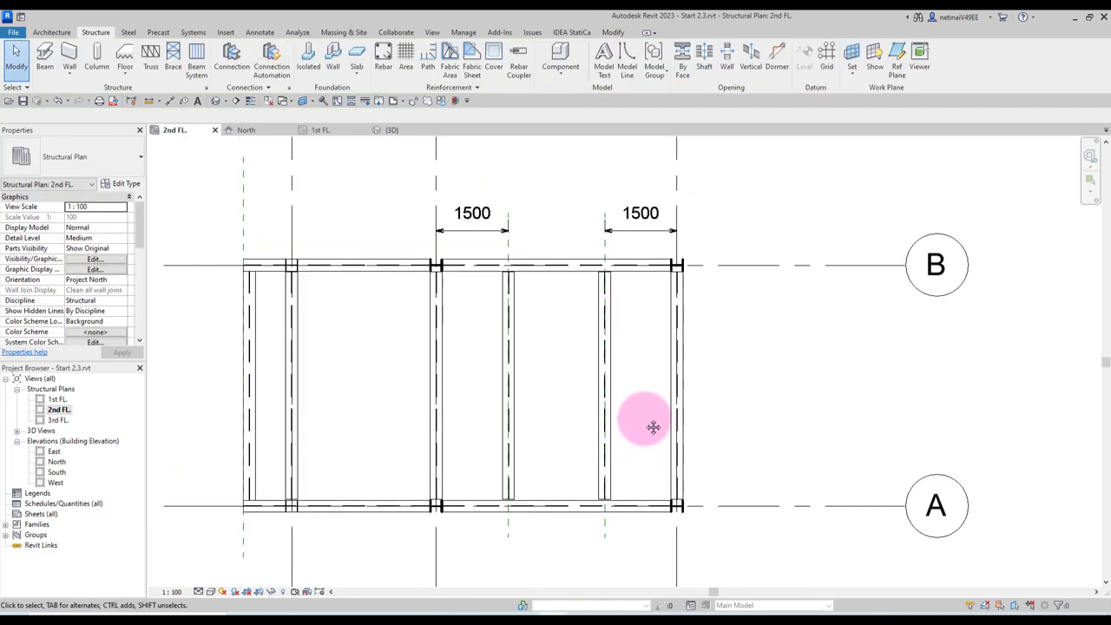
scroll(647, 425, down, 1)
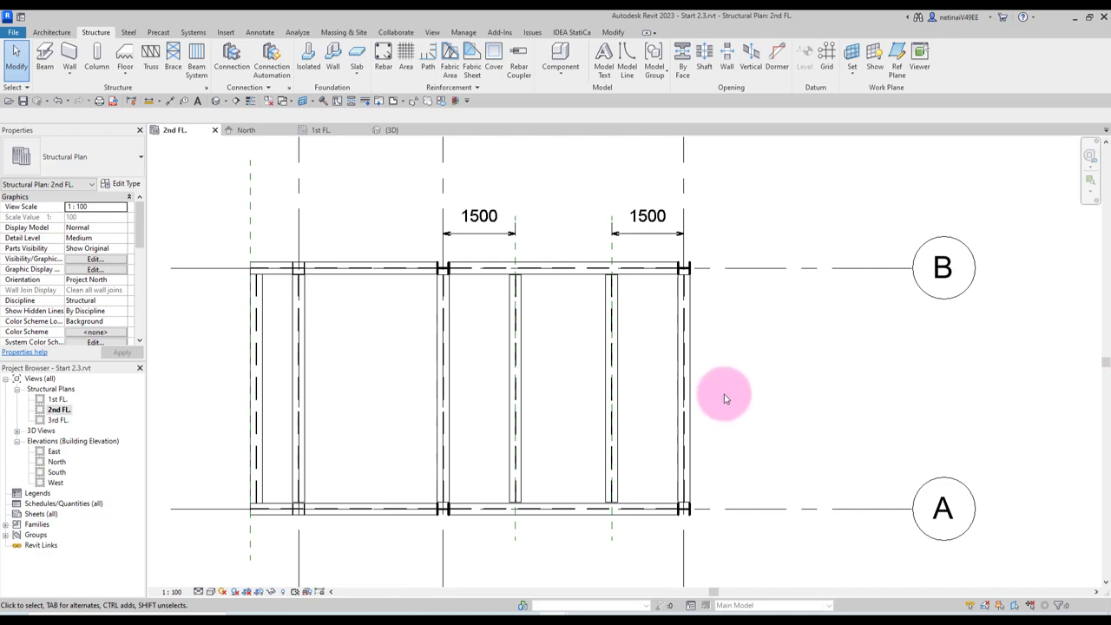
Step: Check the frame in 3D, then inspect the grid B edge beam on the 2nd FL. plan
click(393, 130)
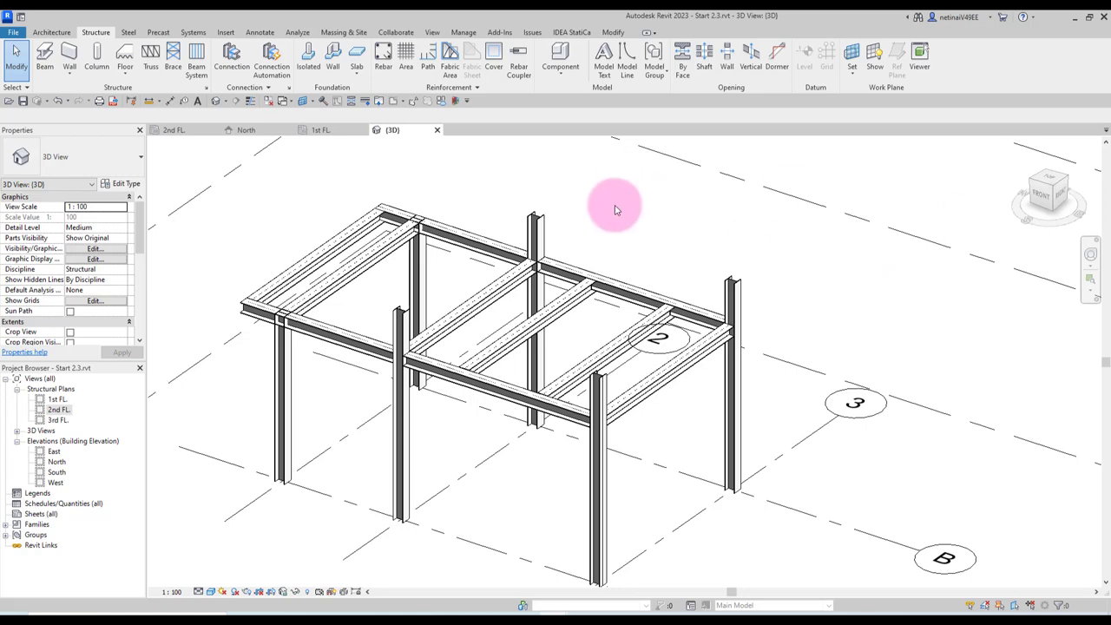
scroll(733, 356, up, 2)
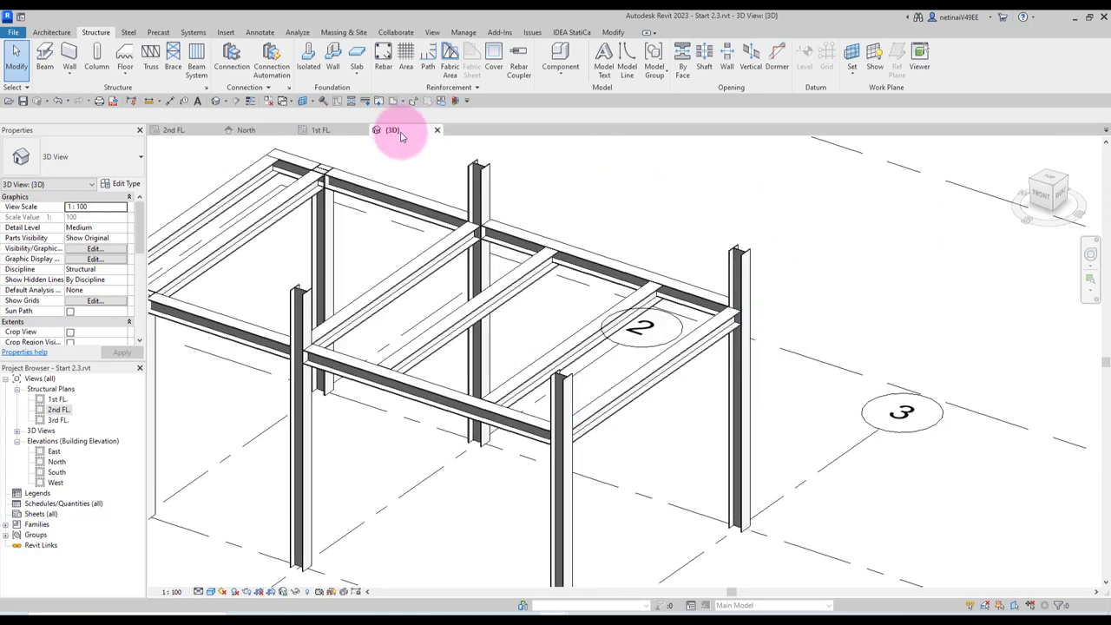
click(174, 129)
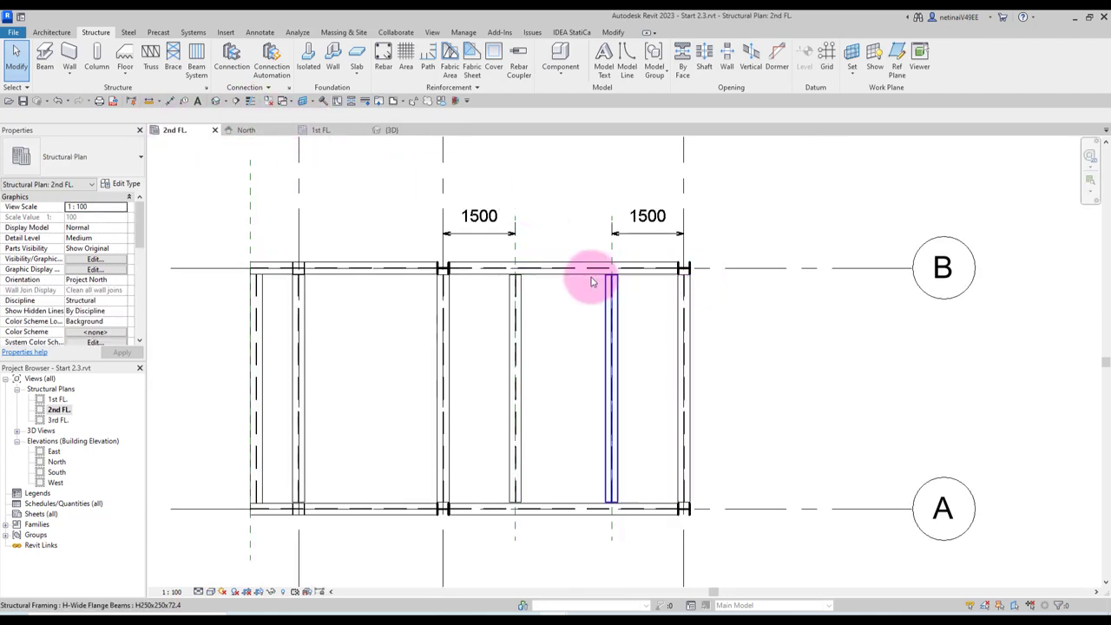
scroll(271, 273, up, 1)
scroll(271, 272, up, 2)
click(357, 280)
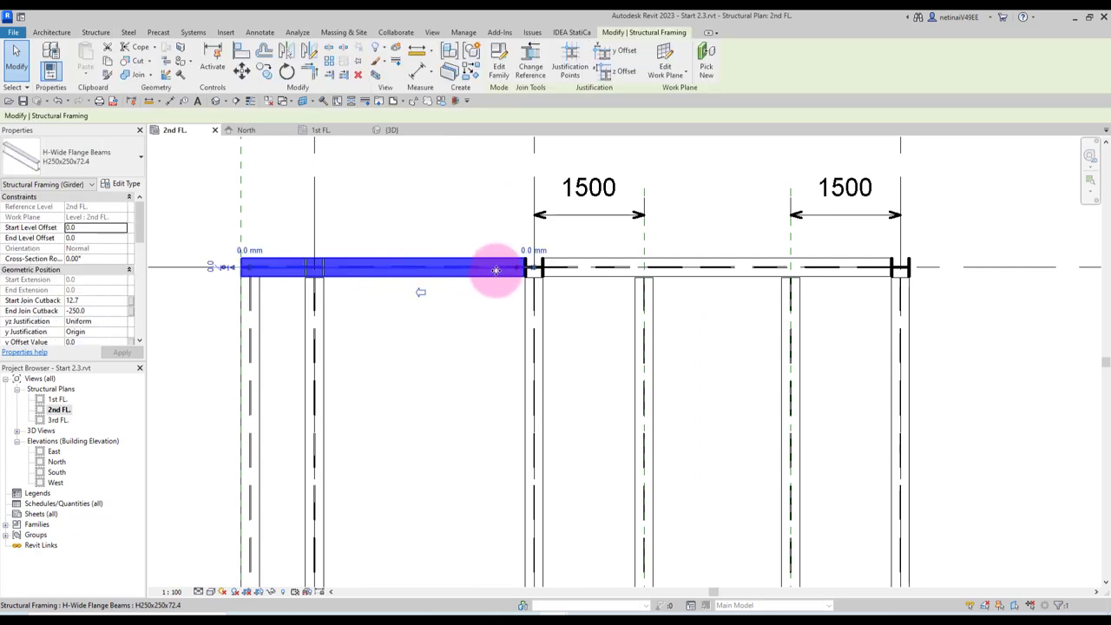
click(441, 359)
scroll(492, 318, down, 2)
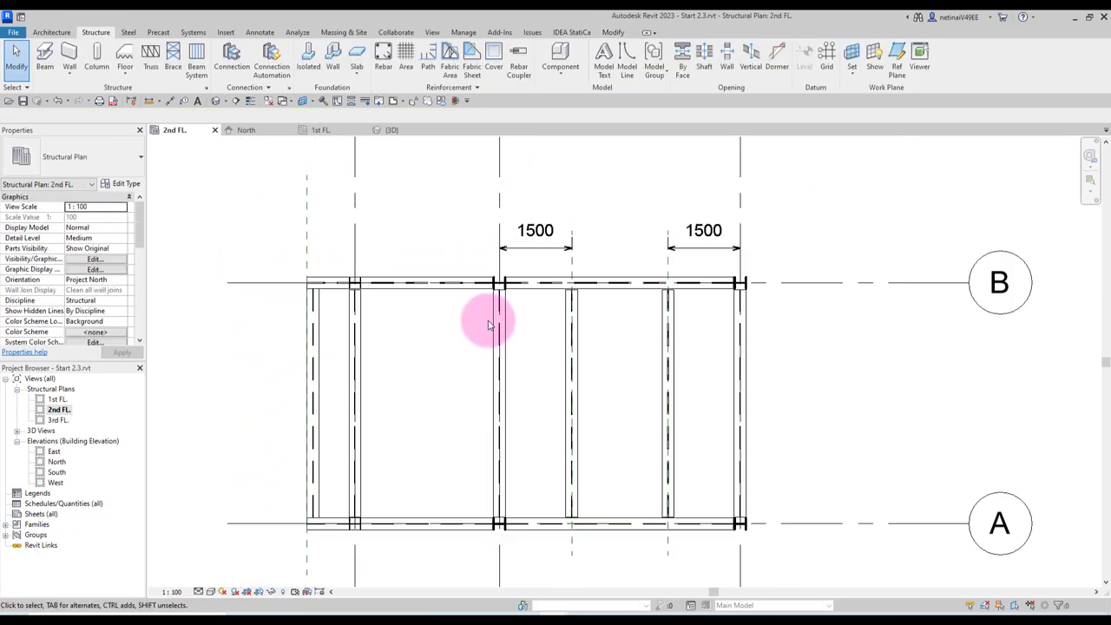
scroll(752, 303, up, 3)
scroll(668, 269, up, 1)
scroll(668, 269, down, 2)
Step: Zoom around the columns in 3D to confirm both infill beams, then return to 2nd FL
click(392, 130)
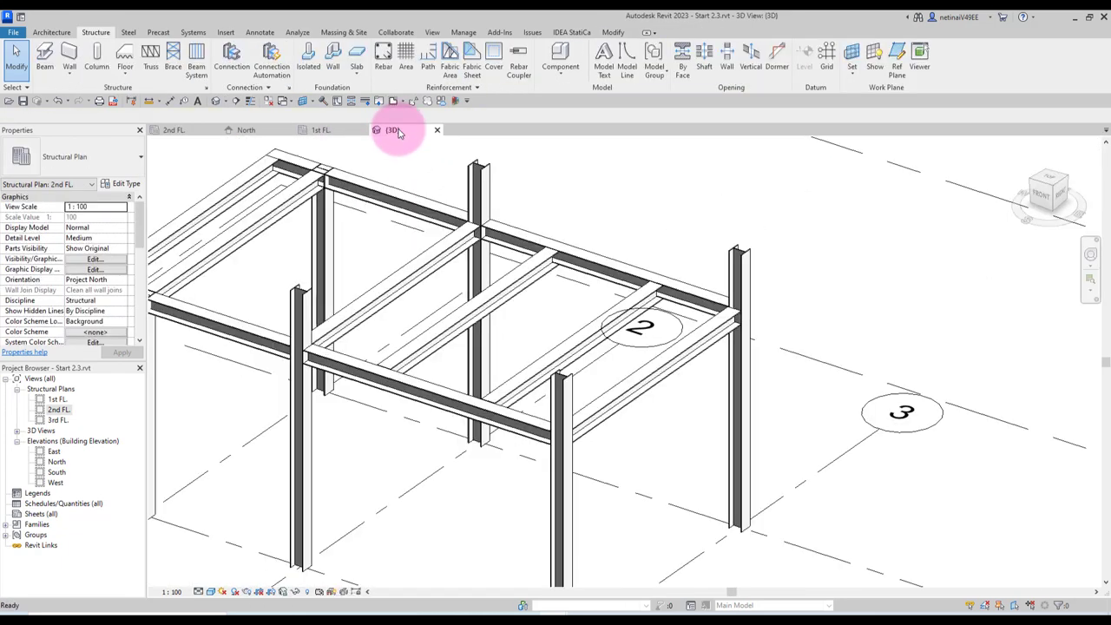
scroll(745, 284, up, 2)
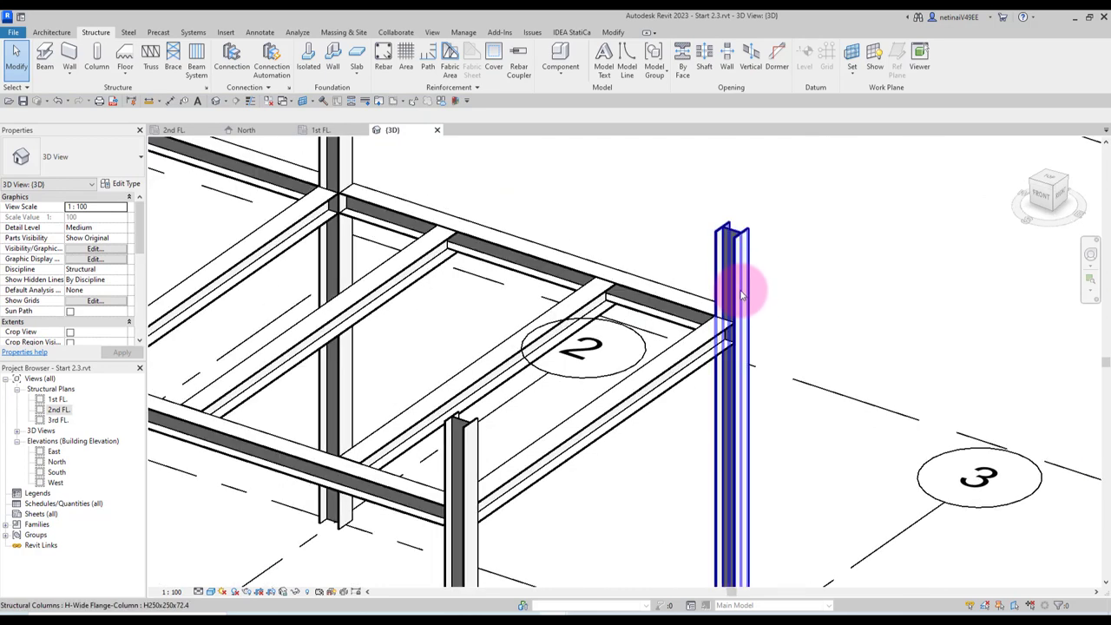
scroll(756, 298, down, 2)
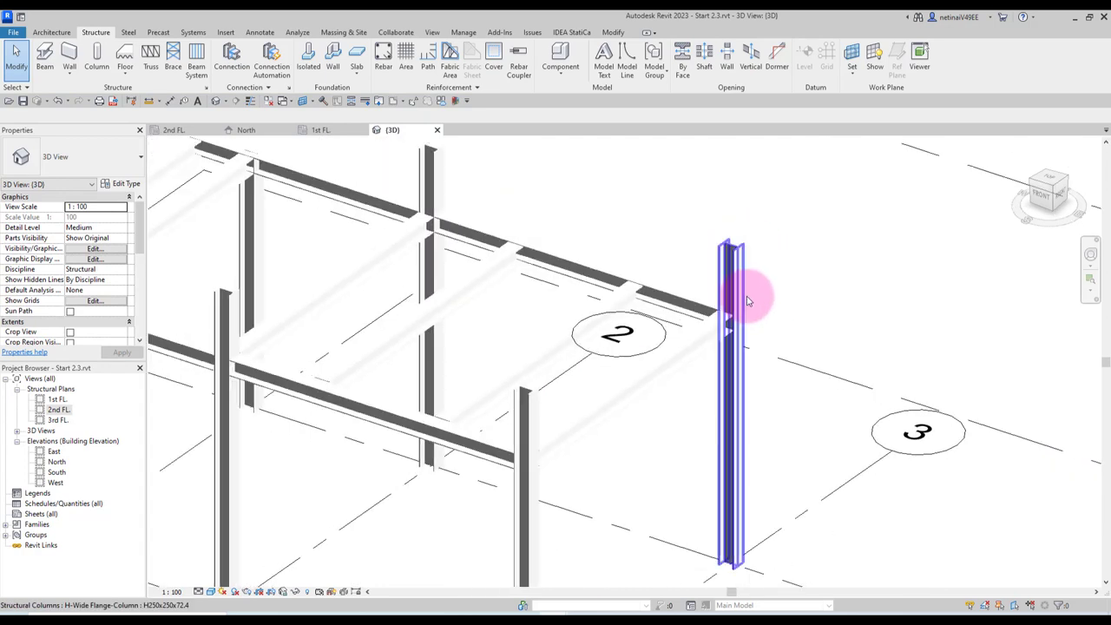
scroll(742, 308, up, 2)
scroll(725, 326, up, 1)
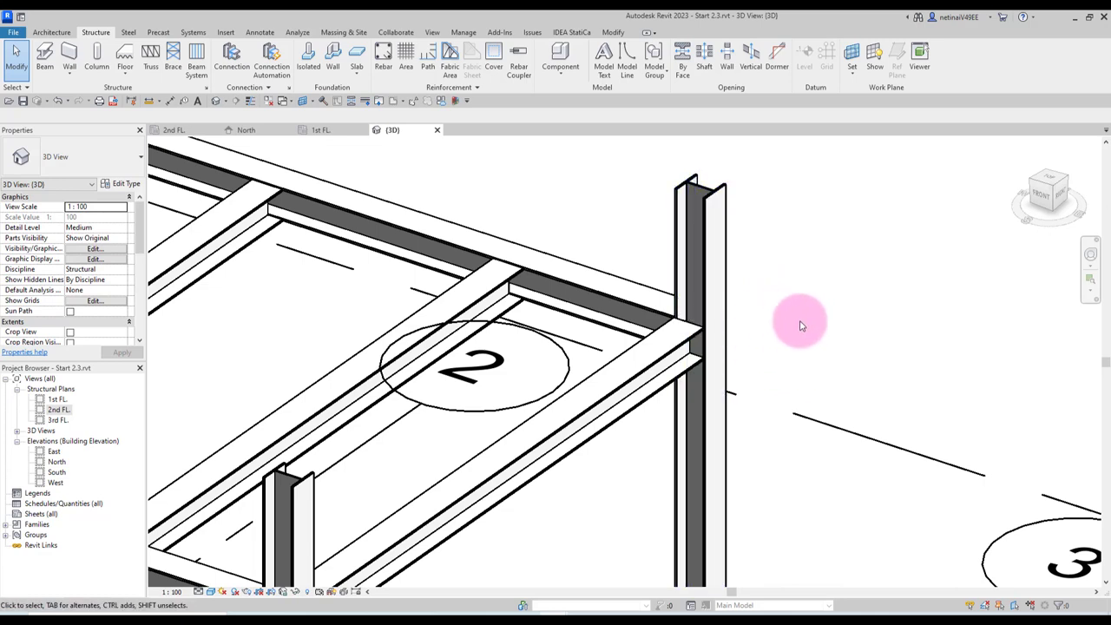
scroll(786, 320, down, 3)
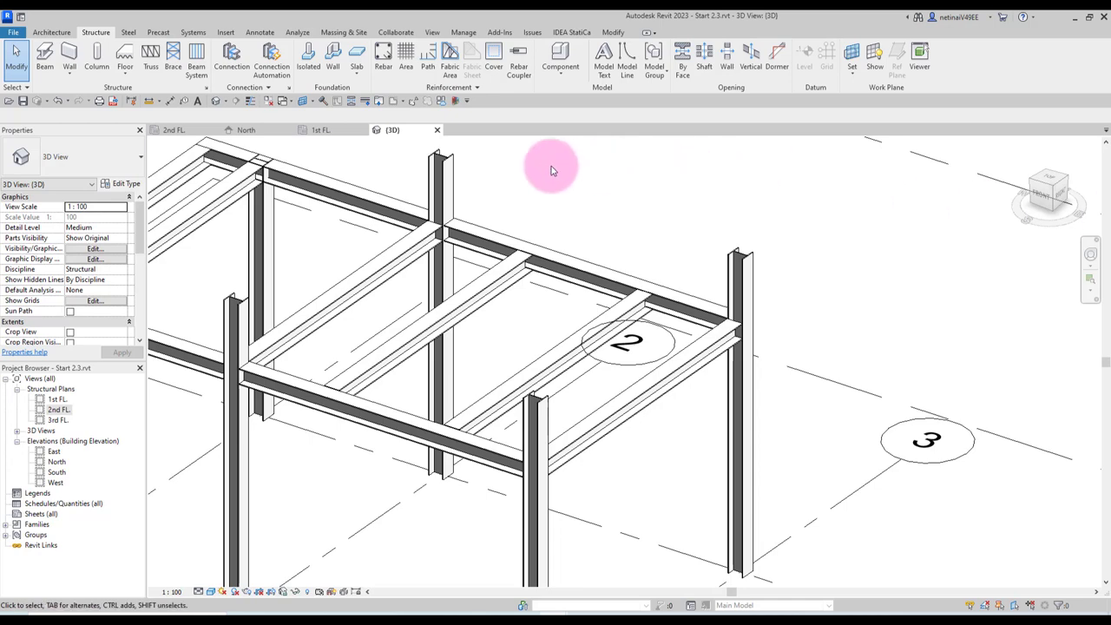
click(173, 130)
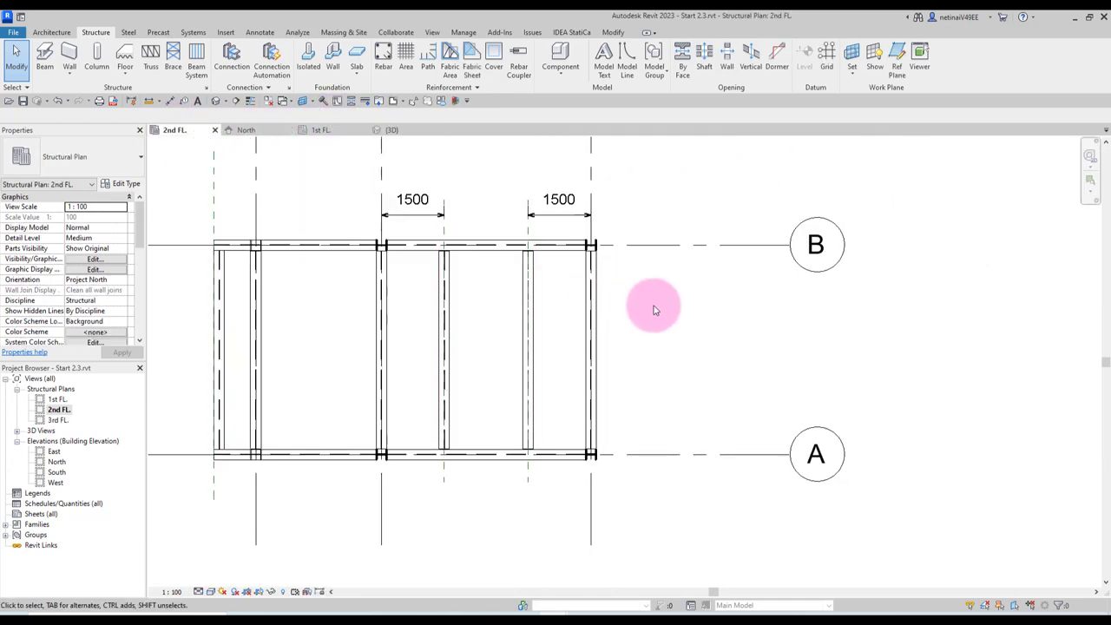
Step: Draw a vertical reference plane right of the frame, running from grid B to grid A
middle_drag(676, 332, 691, 332)
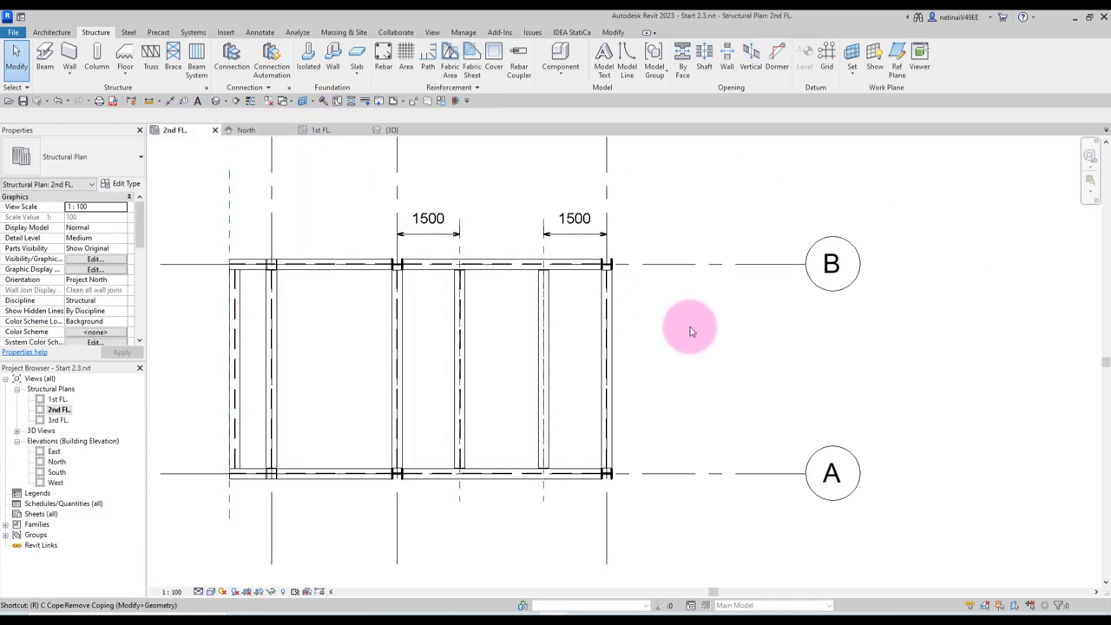
key(r)
key(p)
click(653, 226)
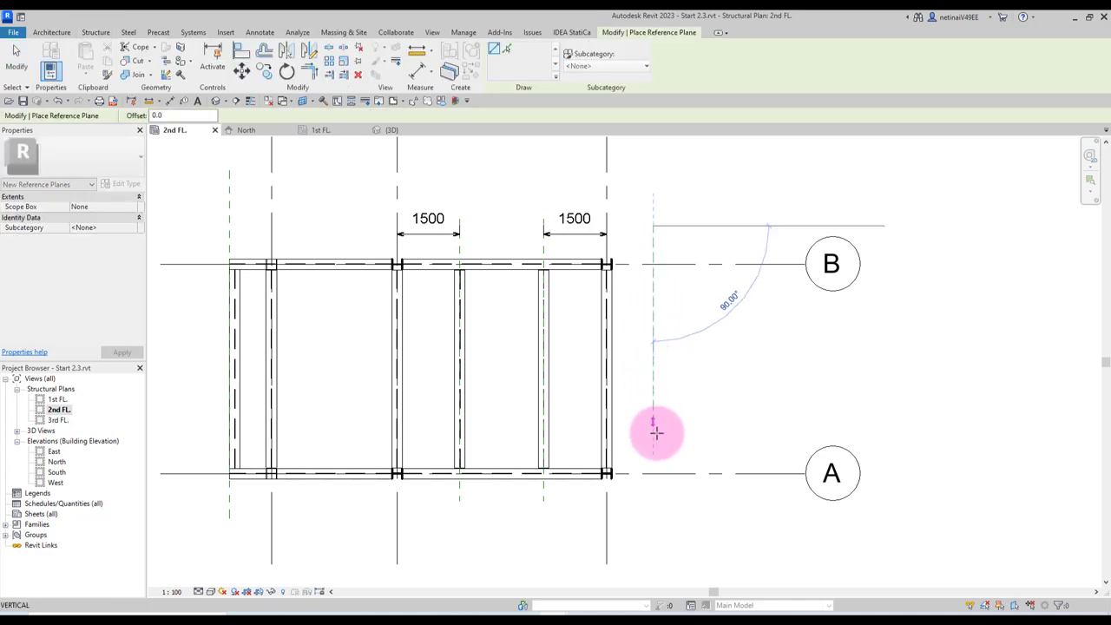
click(653, 499)
key(Escape)
key(Escape)
scroll(667, 230, up, 2)
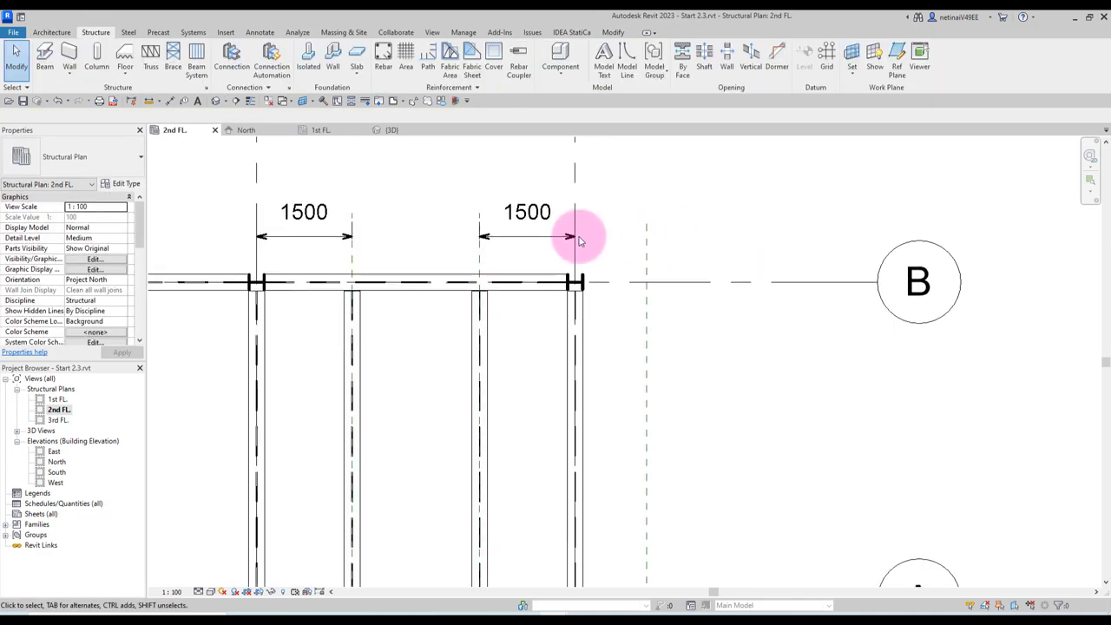
Step: Dimension the plane from the column line and set the distance to 1000 mm
key(d)
key(i)
click(576, 246)
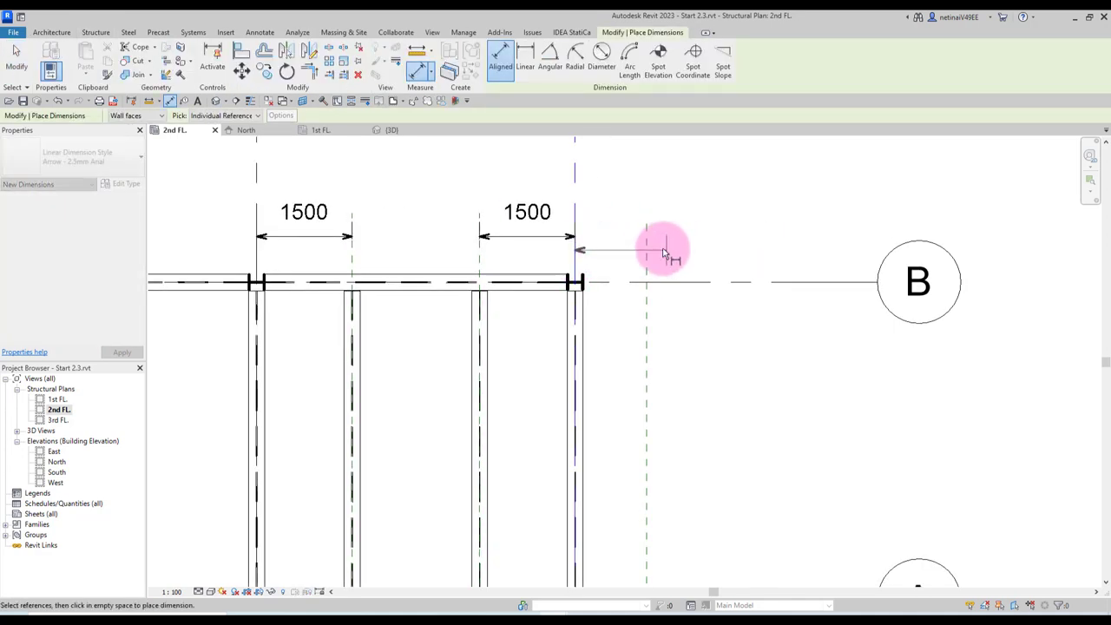
click(620, 244)
key(Escape)
key(Escape)
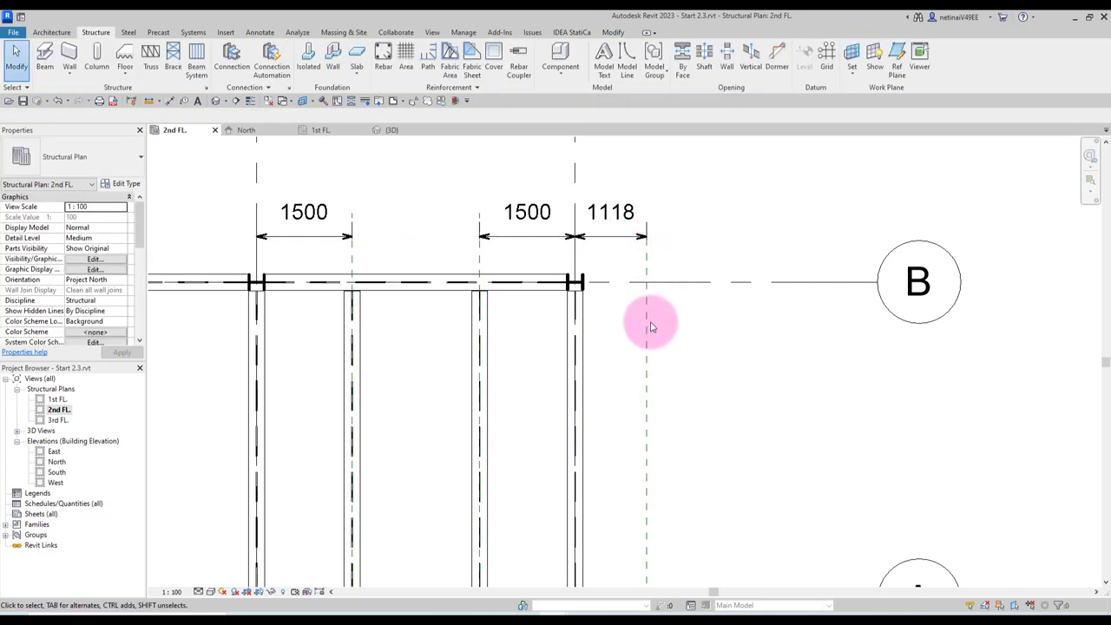
click(646, 328)
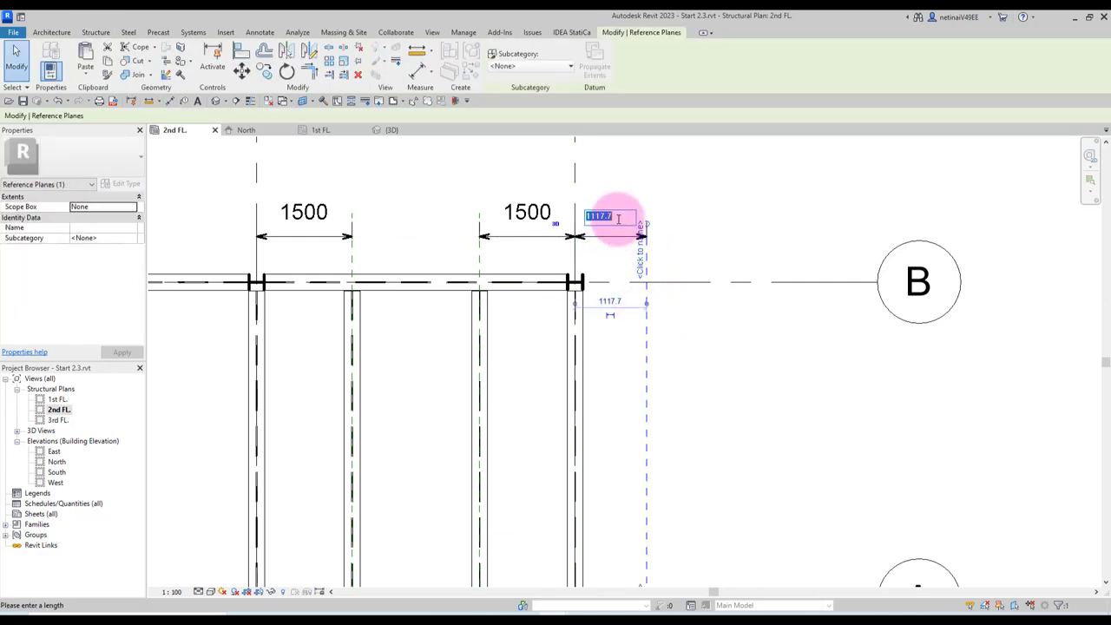
text(000)
key(Return)
key(Escape)
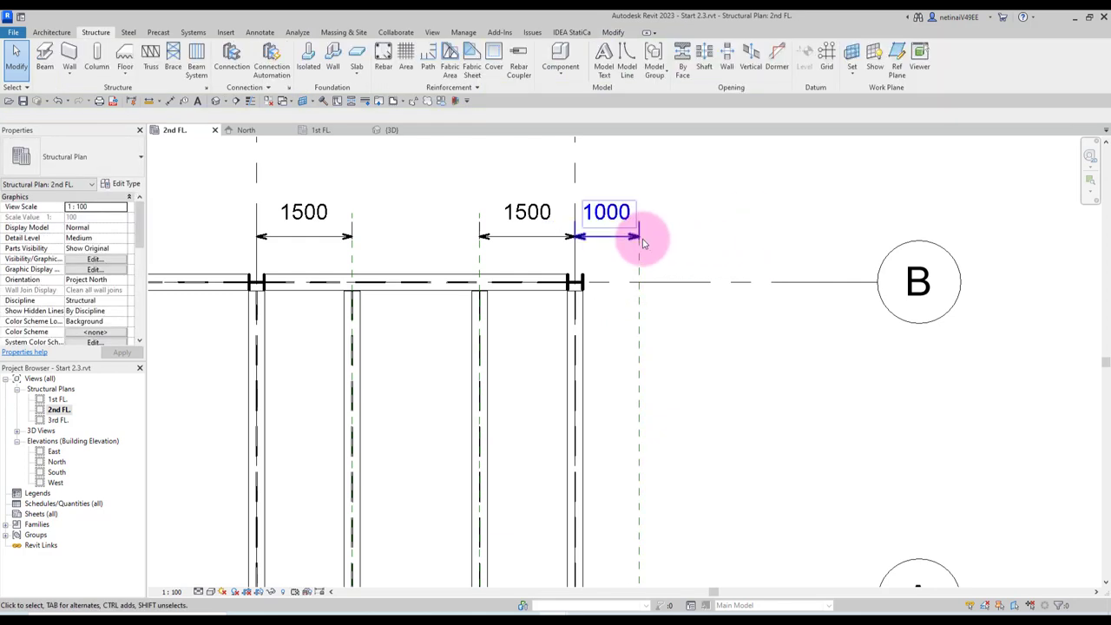
scroll(608, 260, up, 3)
Step: Draw H-Wide Flange cantilever beams from the grid B and grid A end columns to the plane
click(479, 295)
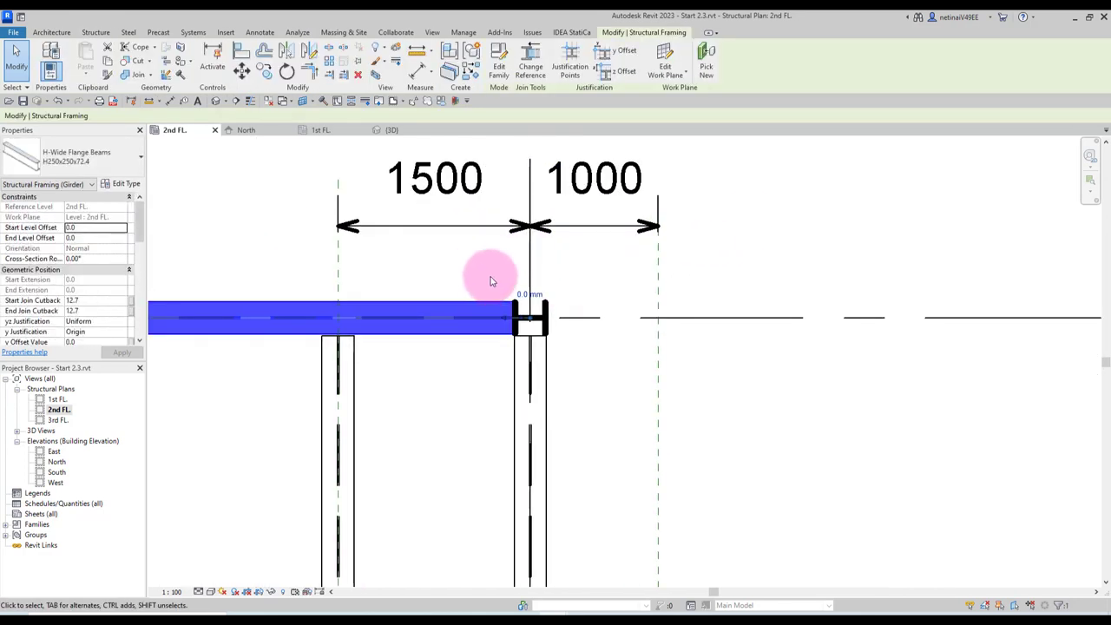
middle_drag(501, 281, 438, 280)
scroll(439, 281, up, 1)
key(c)
key(s)
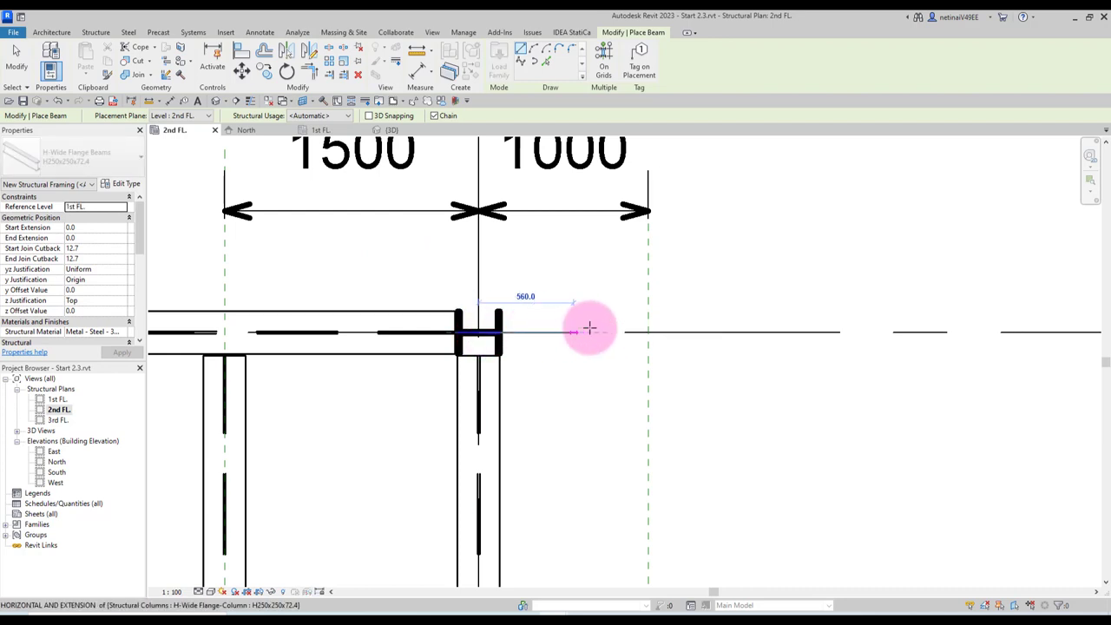
click(649, 332)
scroll(651, 290, down, 2)
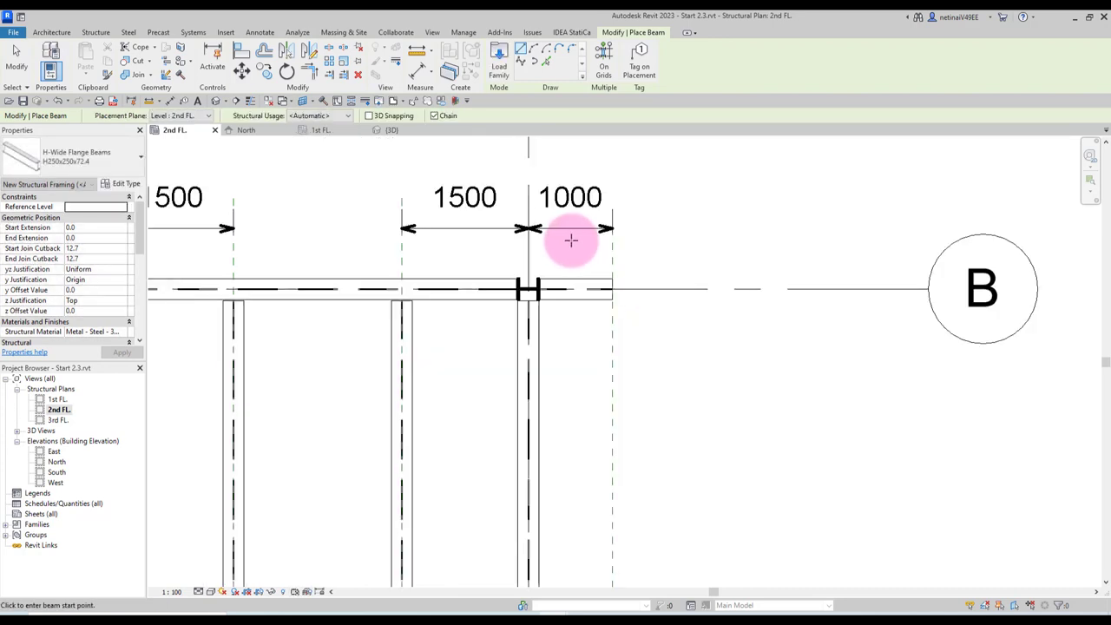
scroll(570, 241, down, 1)
click(578, 454)
scroll(525, 506, up, 3)
click(508, 499)
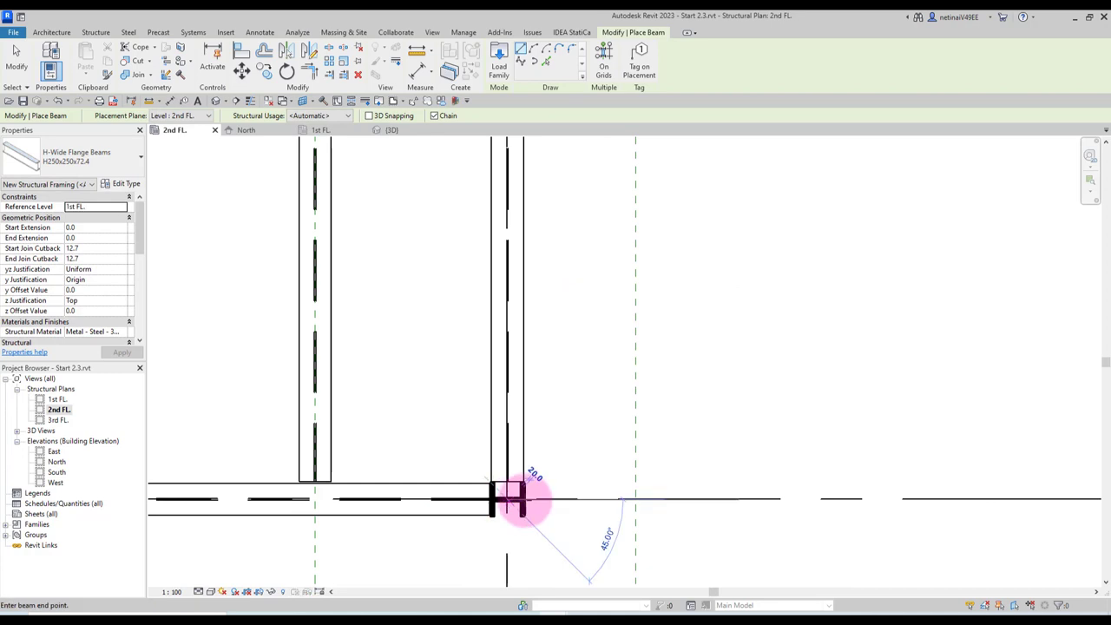
click(635, 500)
scroll(622, 484, down, 3)
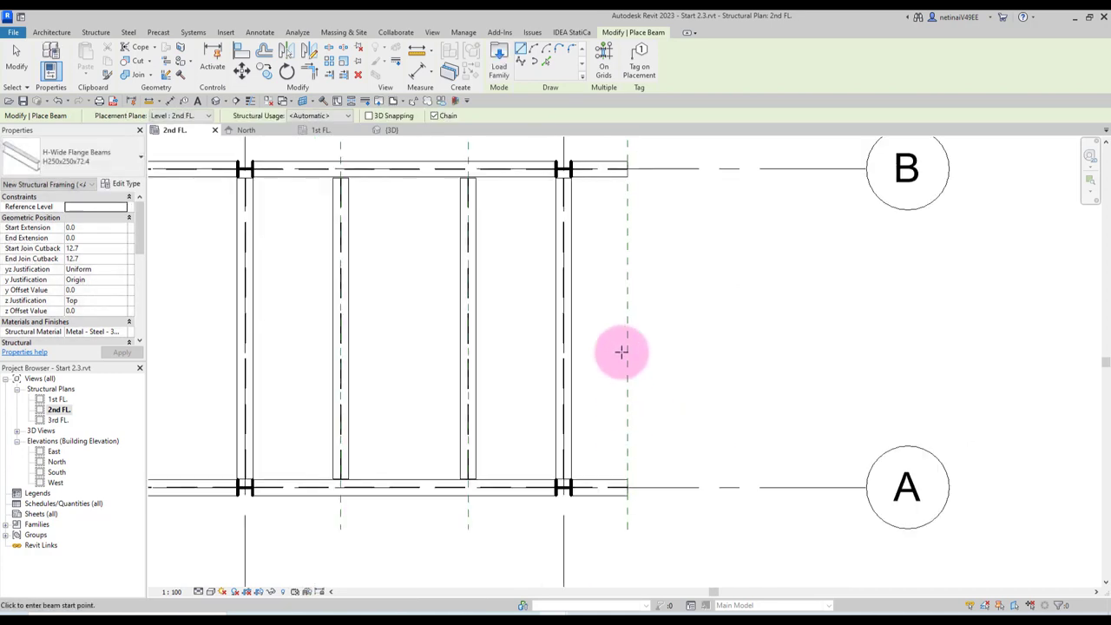
Step: Draw the edge beam along the reference plane from grid B to grid A
click(627, 168)
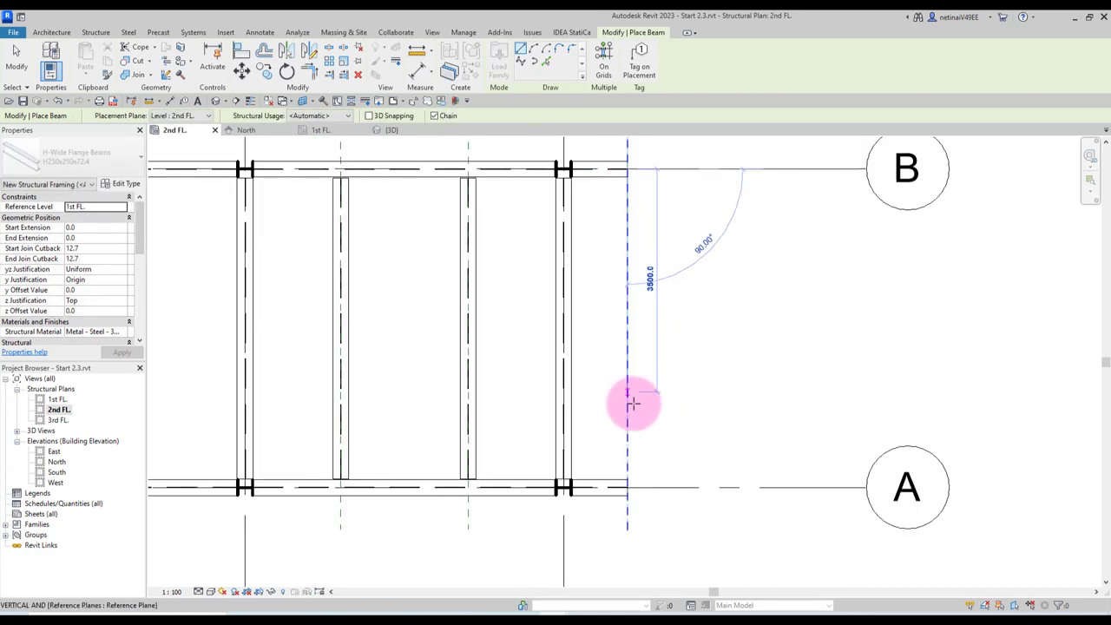
click(630, 473)
key(Escape)
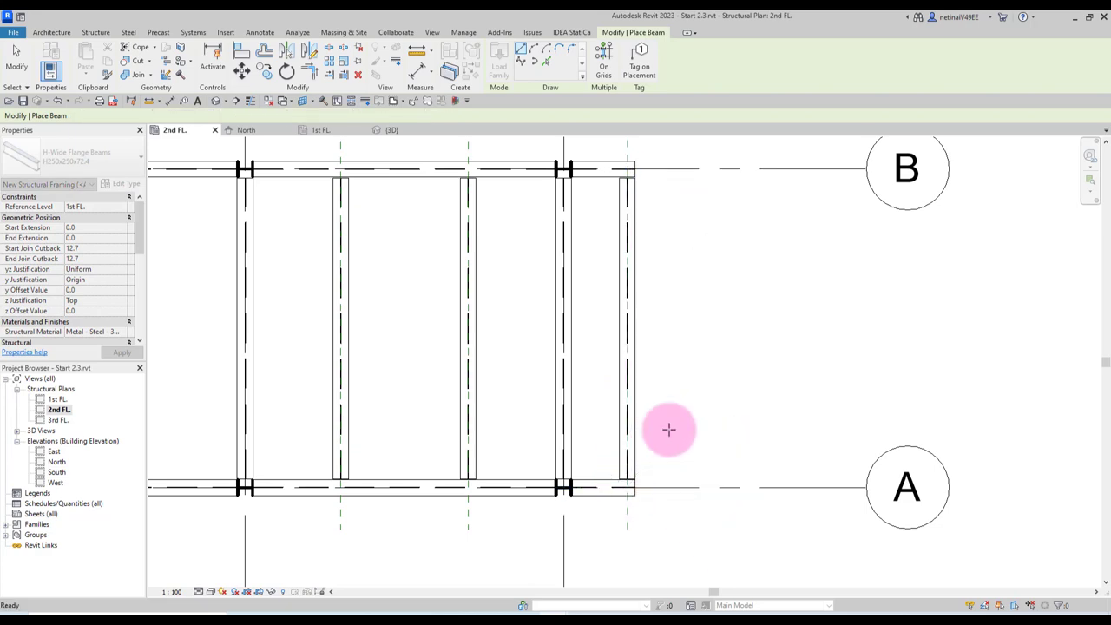
key(Escape)
middle_drag(649, 209, 659, 288)
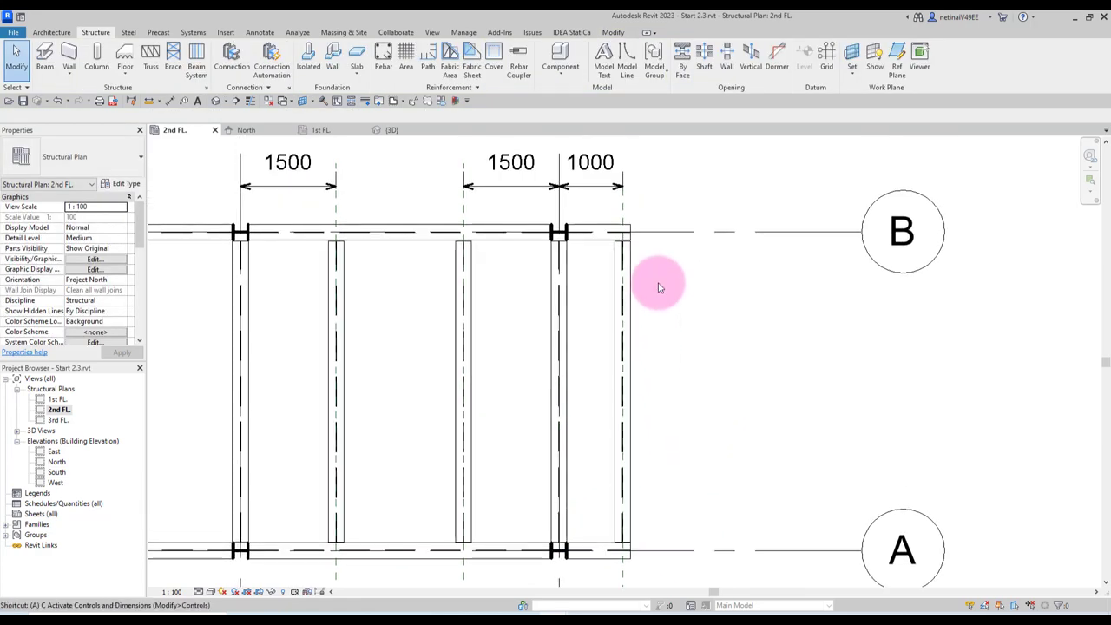
Step: Align the edge beam to the 1000 mm reference plane
key(l)
scroll(633, 179, up, 2)
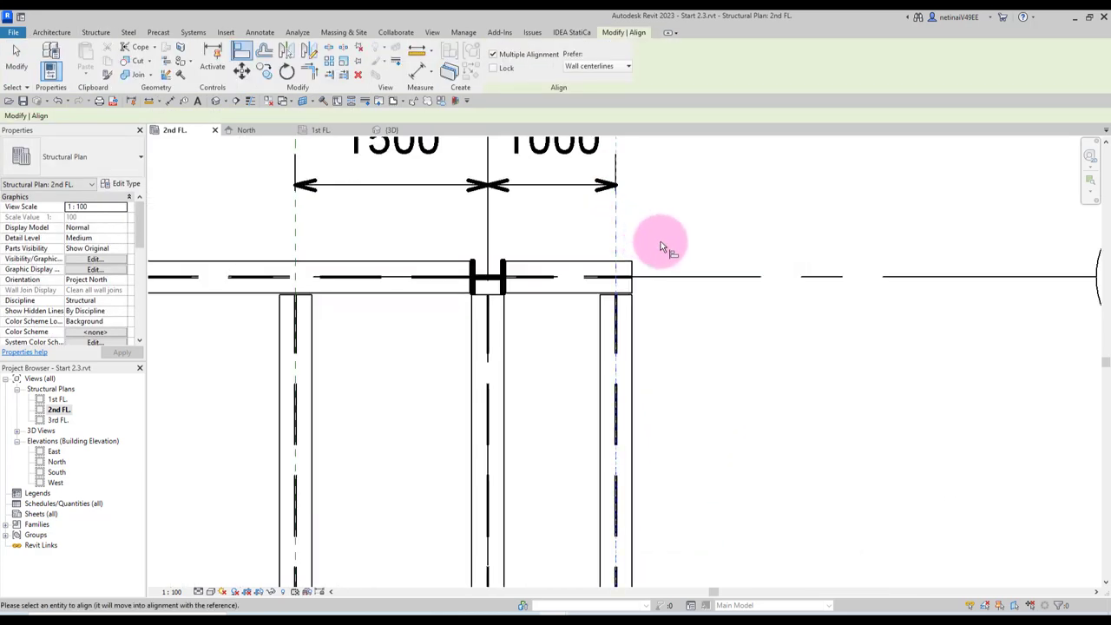
click(632, 345)
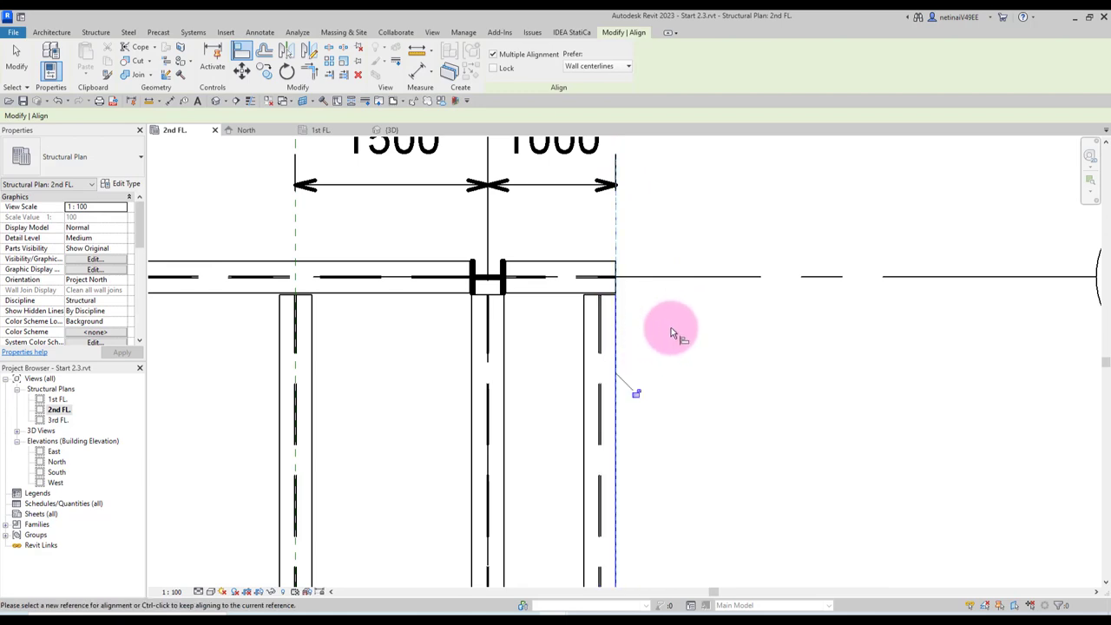
key(Escape)
scroll(668, 337, down, 3)
Step: Pan and zoom to review the whole frame in plan, then switch to the 3D view
mouse_move(668, 337)
middle_down()
mouse_move(687, 342)
mouse_move(724, 323)
middle_up()
scroll(668, 278, up, 4)
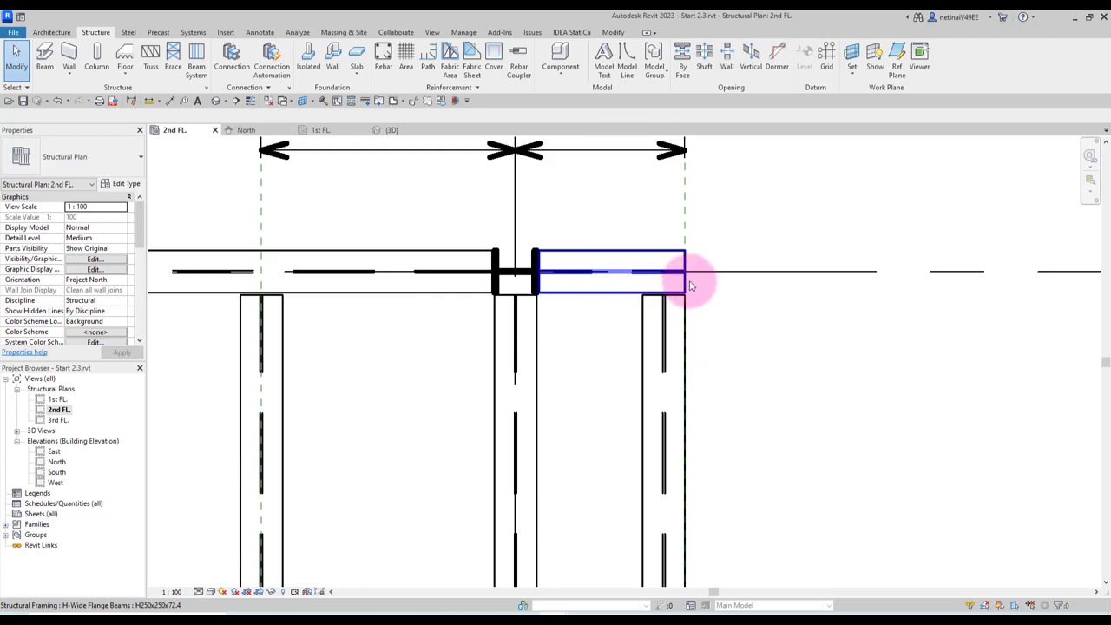
scroll(682, 291, down, 3)
scroll(683, 315, up, 2)
scroll(695, 347, down, 3)
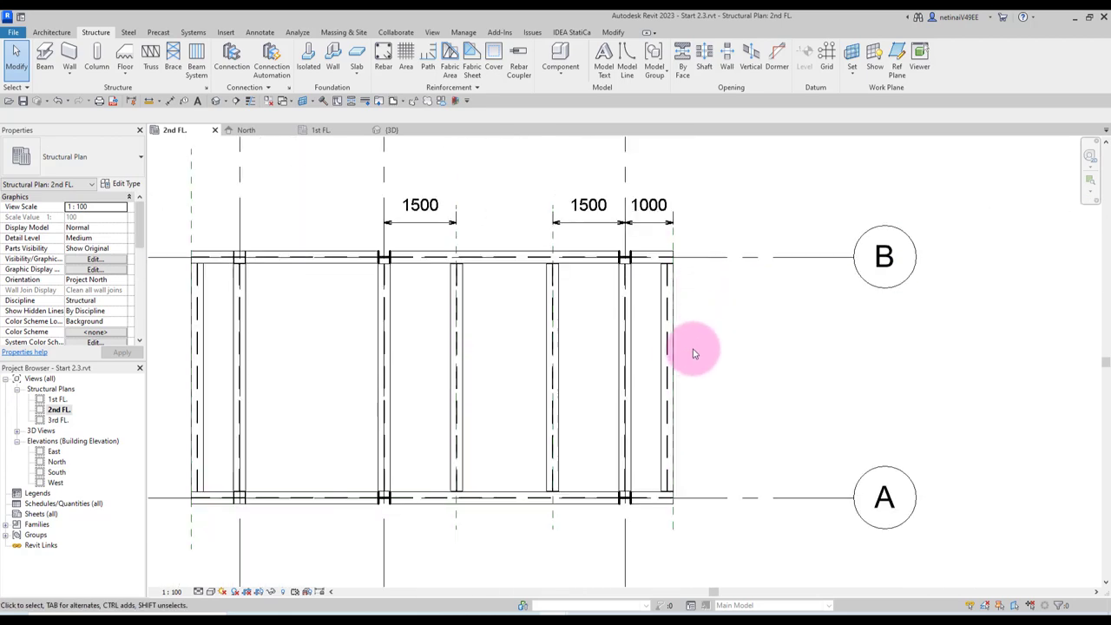
scroll(687, 348, up, 2)
middle_drag(687, 347, 816, 347)
scroll(816, 347, down, 1)
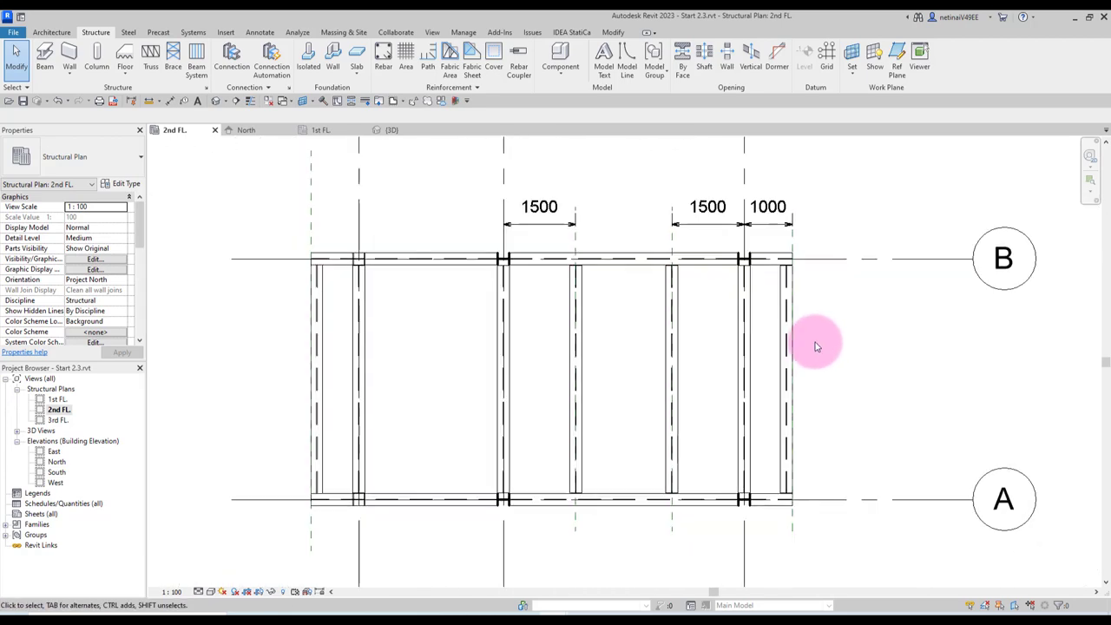
click(392, 131)
Step: Orbit the 3D model to inspect the frame's cantilevered bays and edge beams
mouse_move(574, 243)
shift+middle_down()
mouse_move(683, 252)
mouse_move(665, 199)
mouse_move(663, 214)
mouse_move(715, 219)
shift+middle_up()
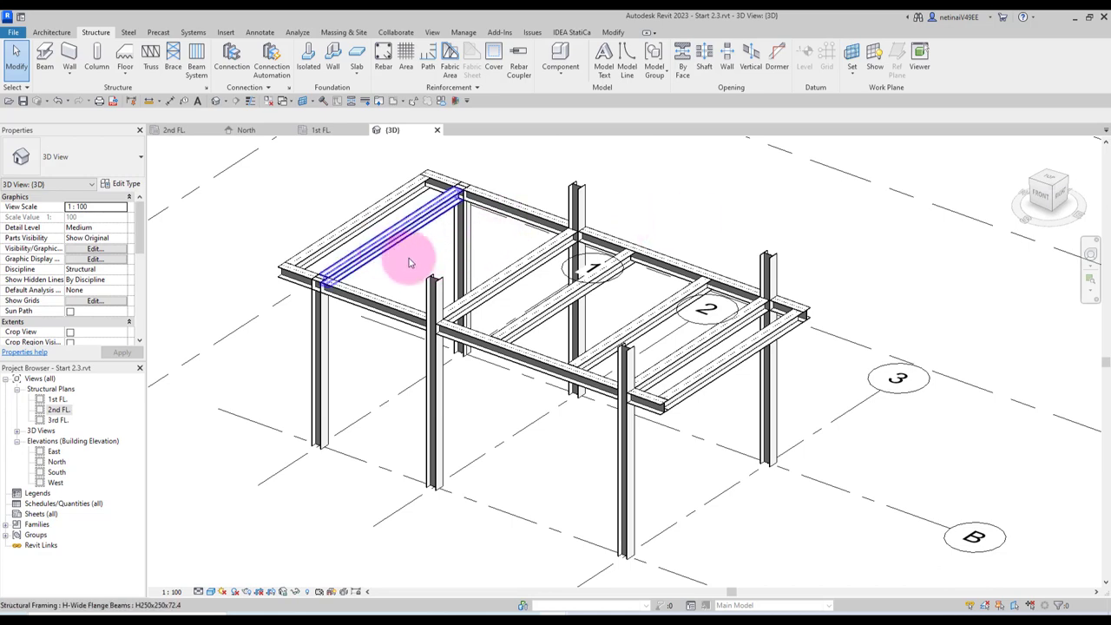
mouse_move(720, 211)
middle_down()
mouse_move(724, 233)
mouse_move(764, 249)
middle_up()
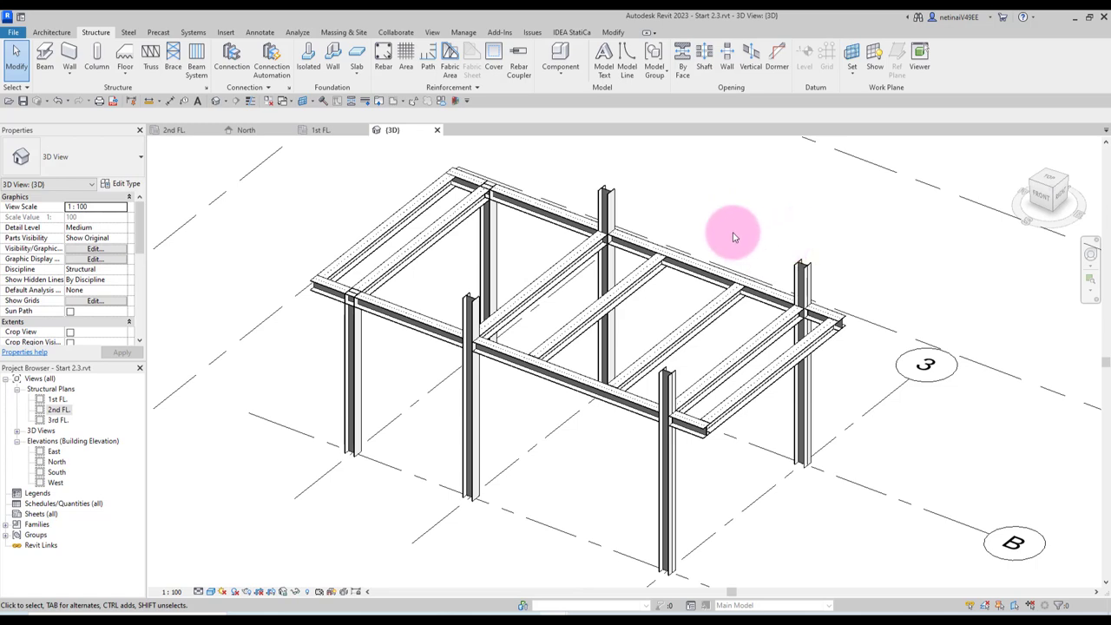